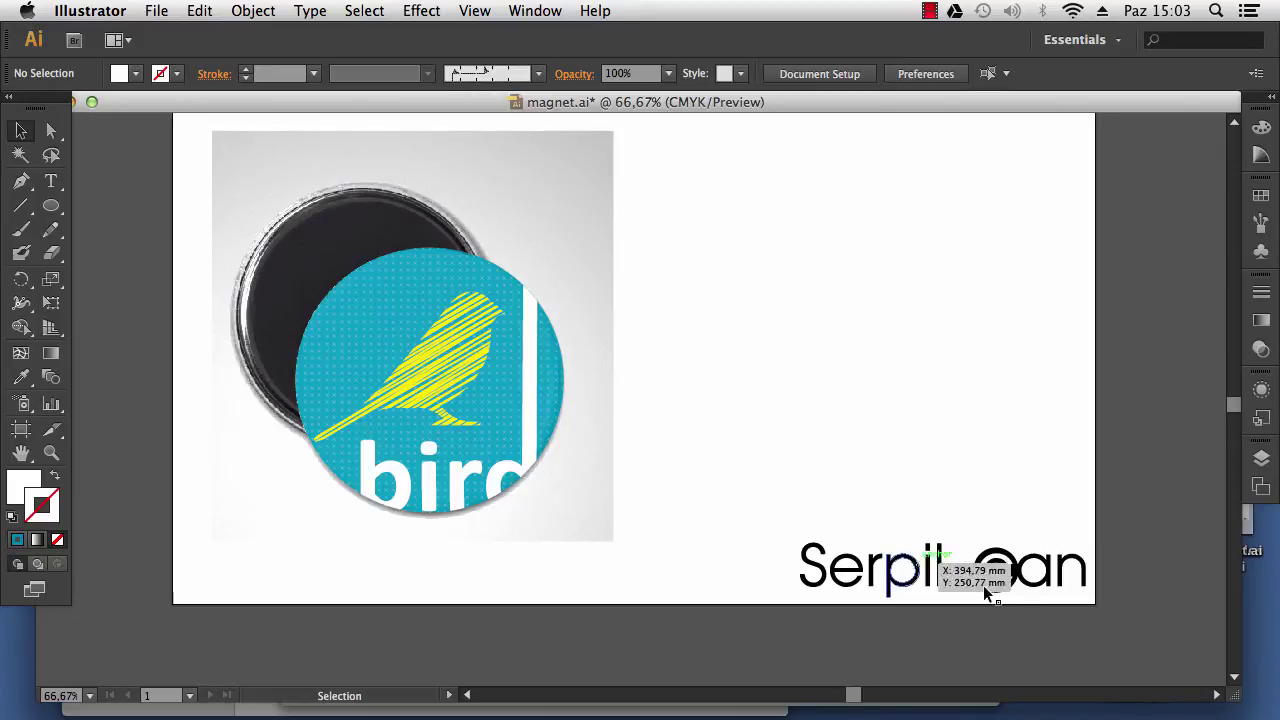
Step: Separate the bird design from the magnet photo, placing the design in the artboard's upper-right corner and the photo on the artboard's left side
key(super+minus)
key(space)
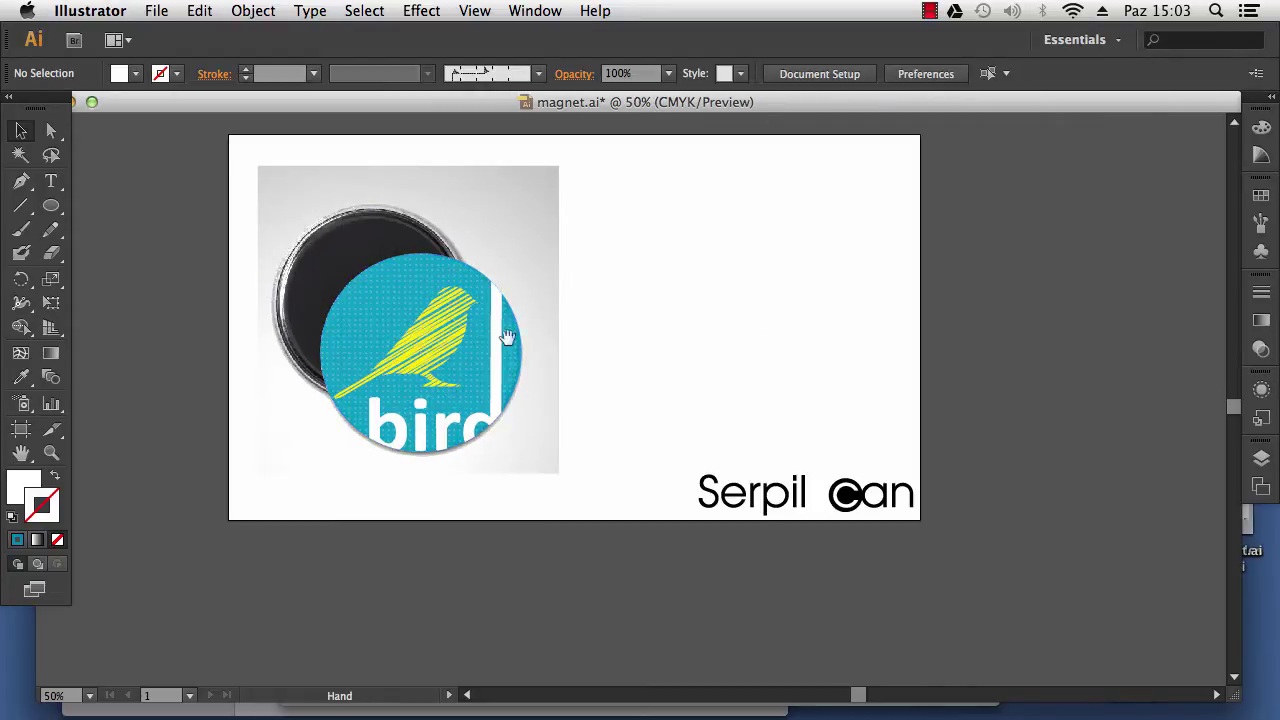
drag(469, 340, 701, 369)
drag(550, 283, 220, 276)
click(510, 295)
drag(657, 366, 1060, 265)
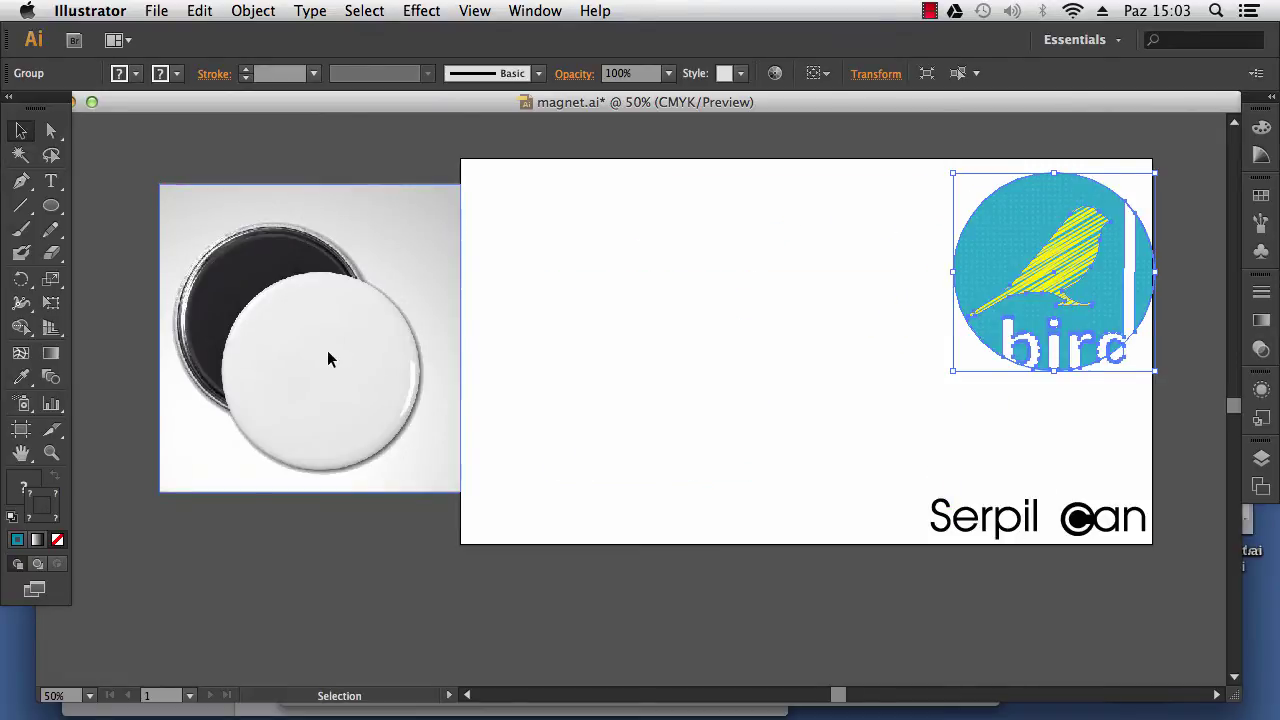
drag(329, 357, 657, 360)
Step: Lock the magnet photo in place on the artboard
scroll(649, 314, down, 1)
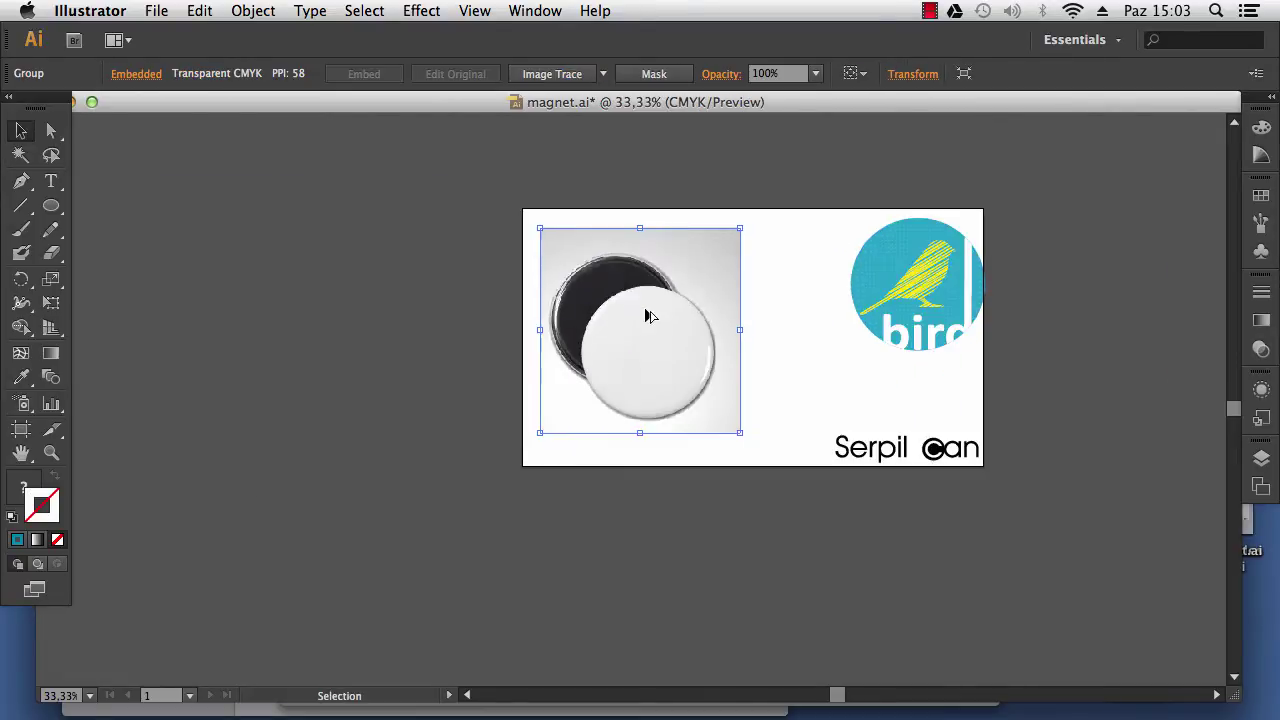
scroll(651, 314, up, 2)
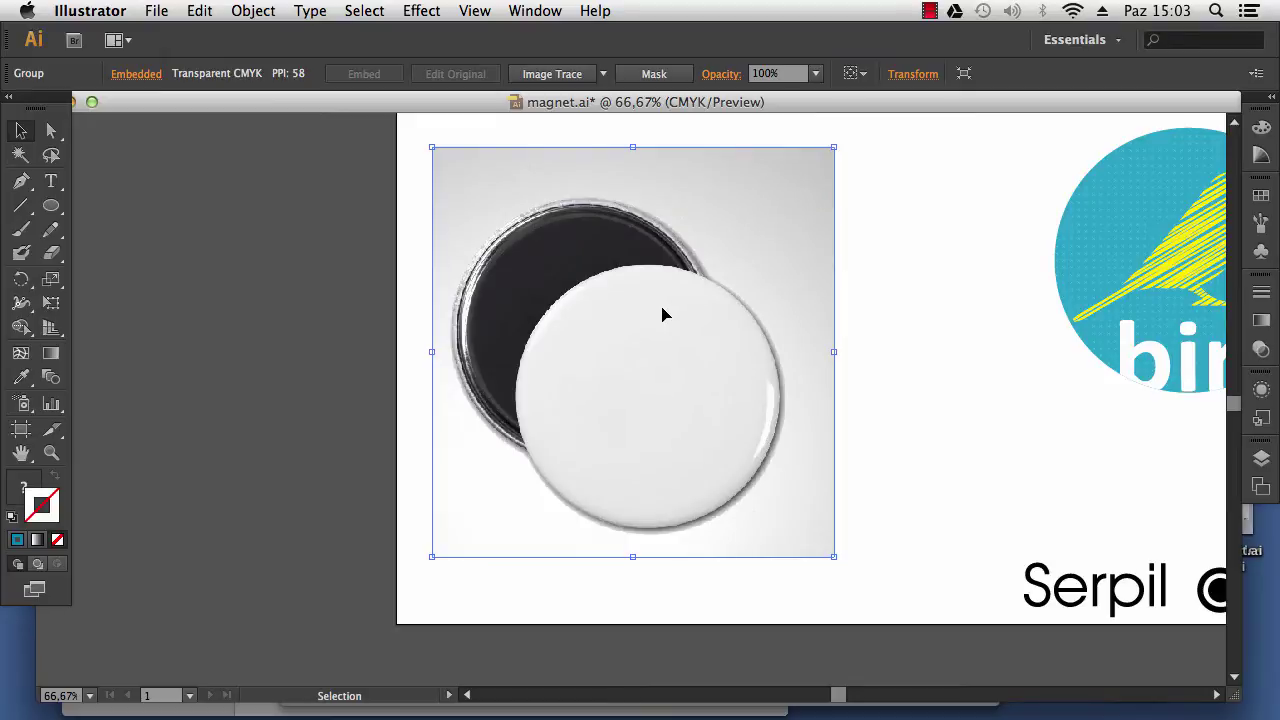
scroll(675, 310, down, 1)
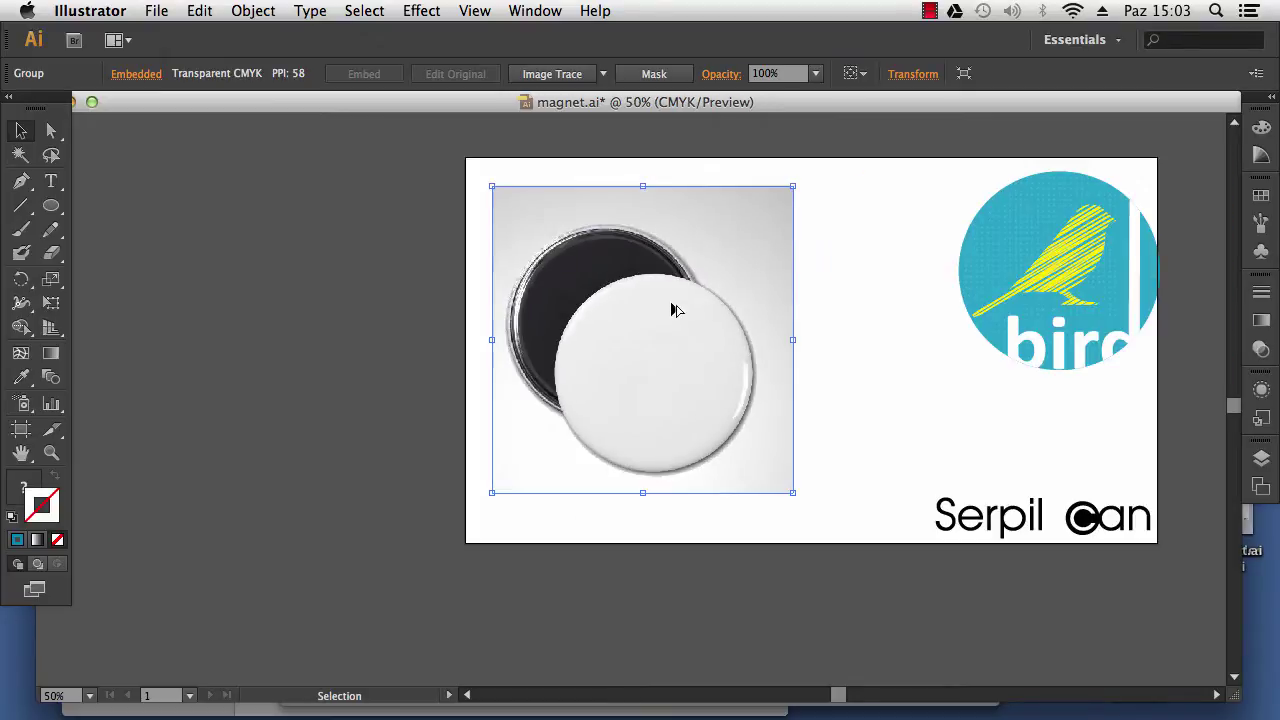
scroll(675, 310, up, 1)
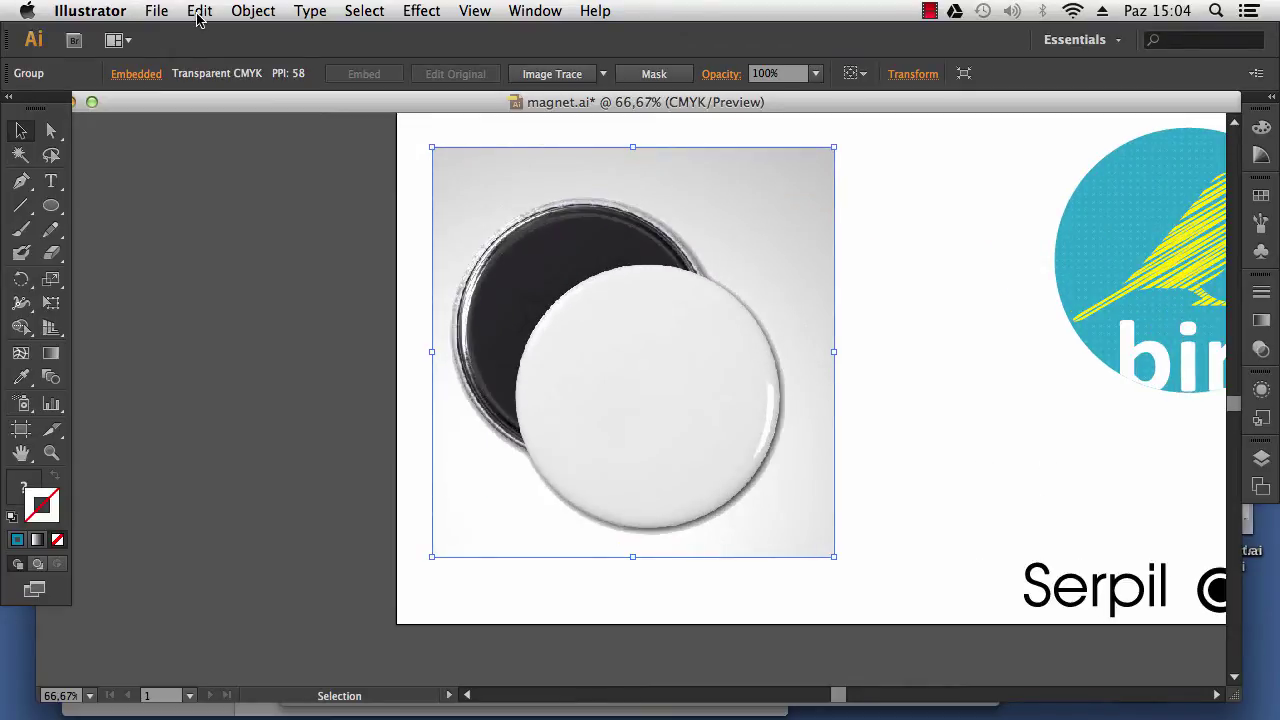
click(252, 11)
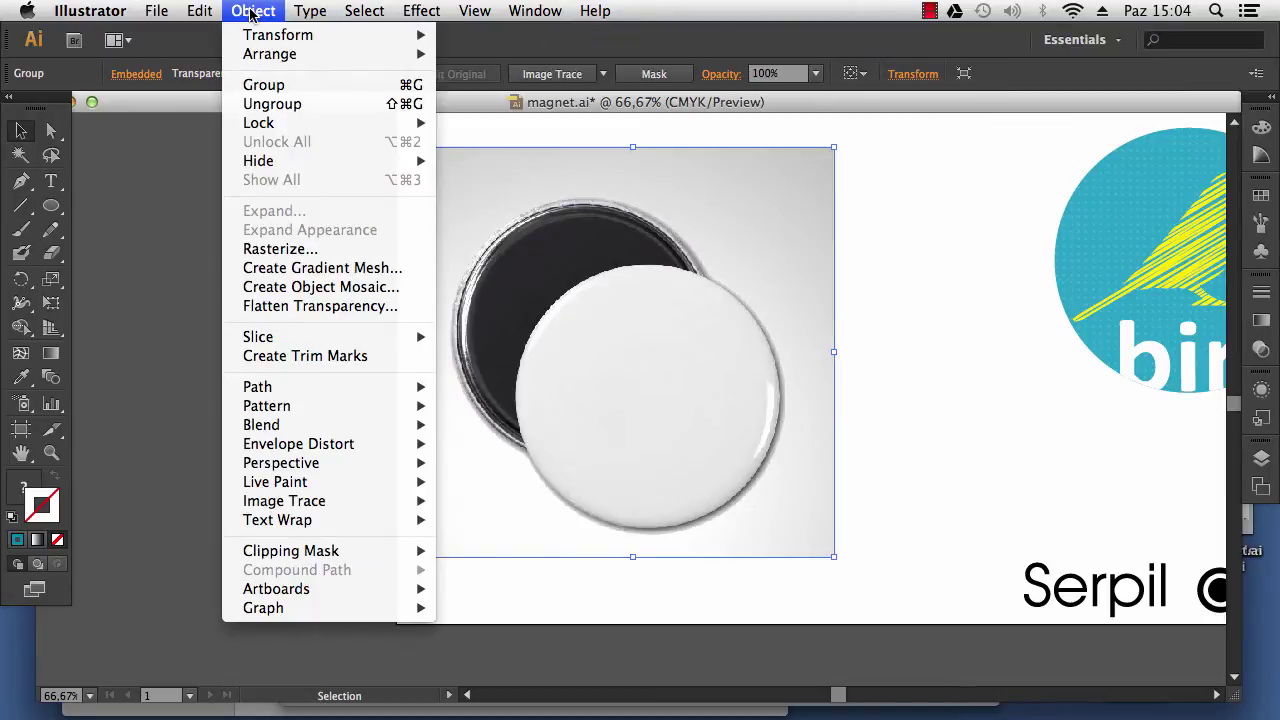
mouse_move(284, 123)
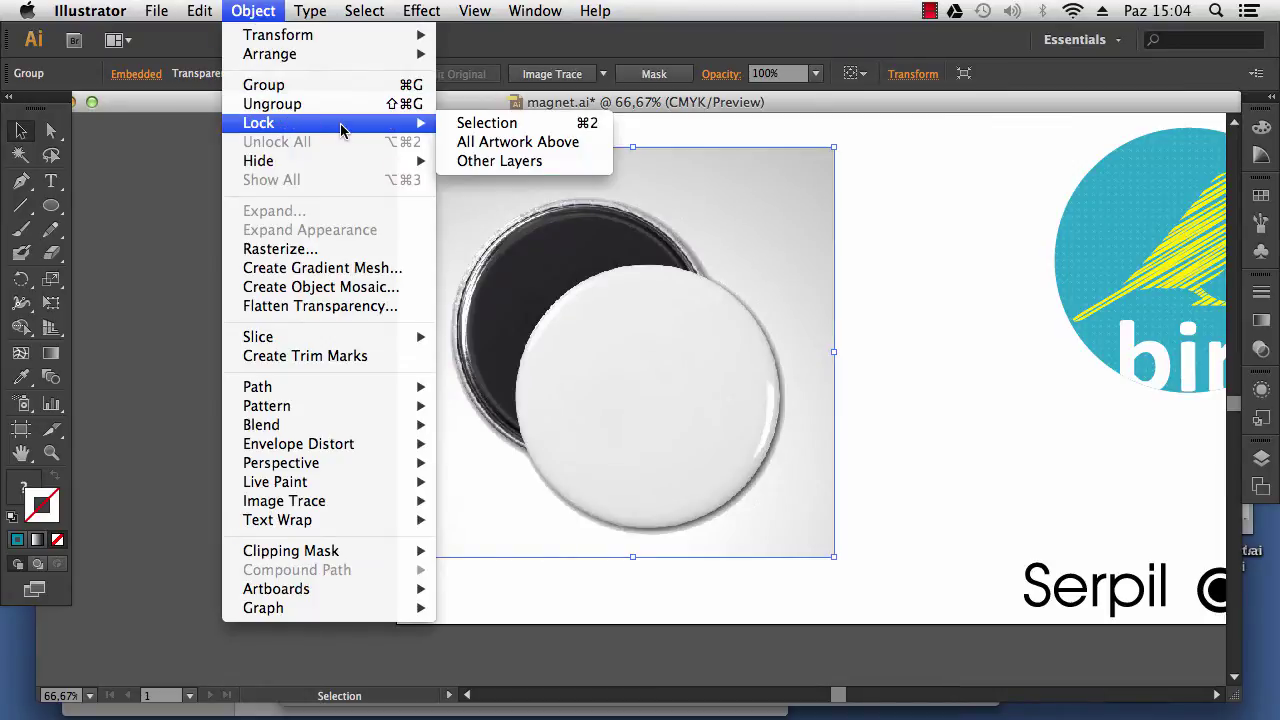
click(500, 124)
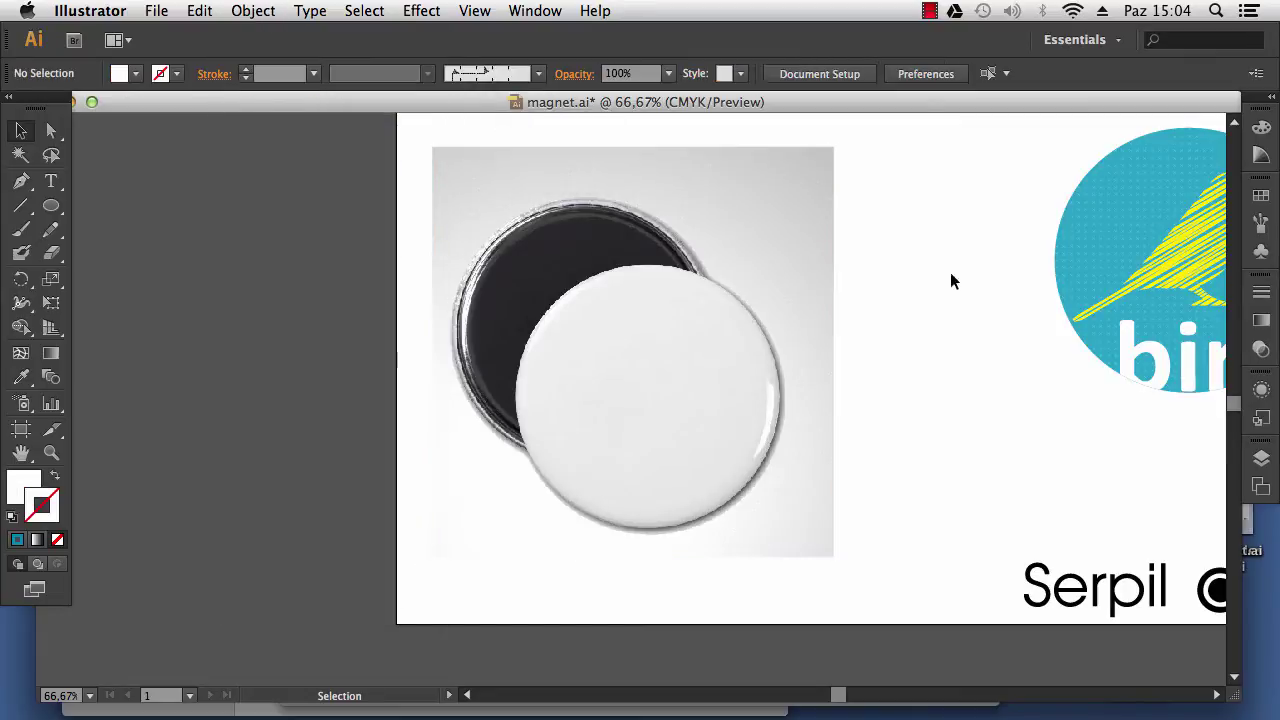
Step: Draw a circle with the Ellipse tool over the dark magnet back and fill it with the teal-blue swatch
drag(888, 294, 806, 274)
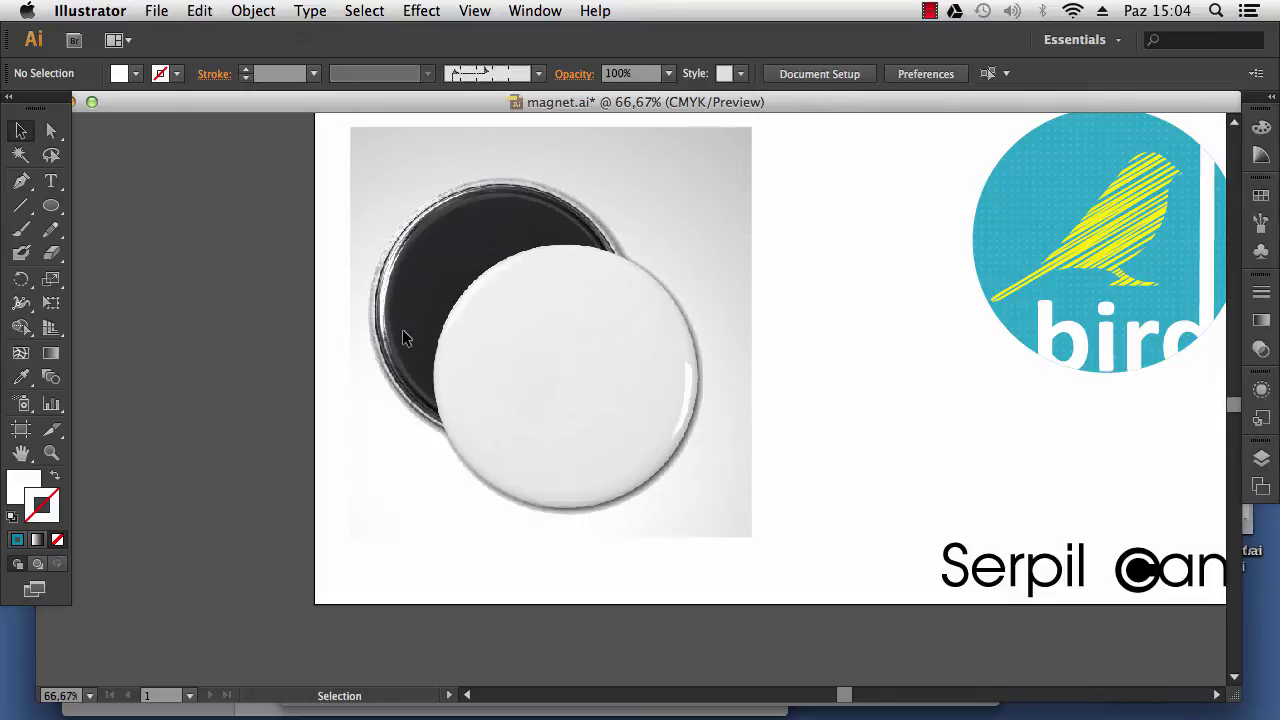
click(51, 205)
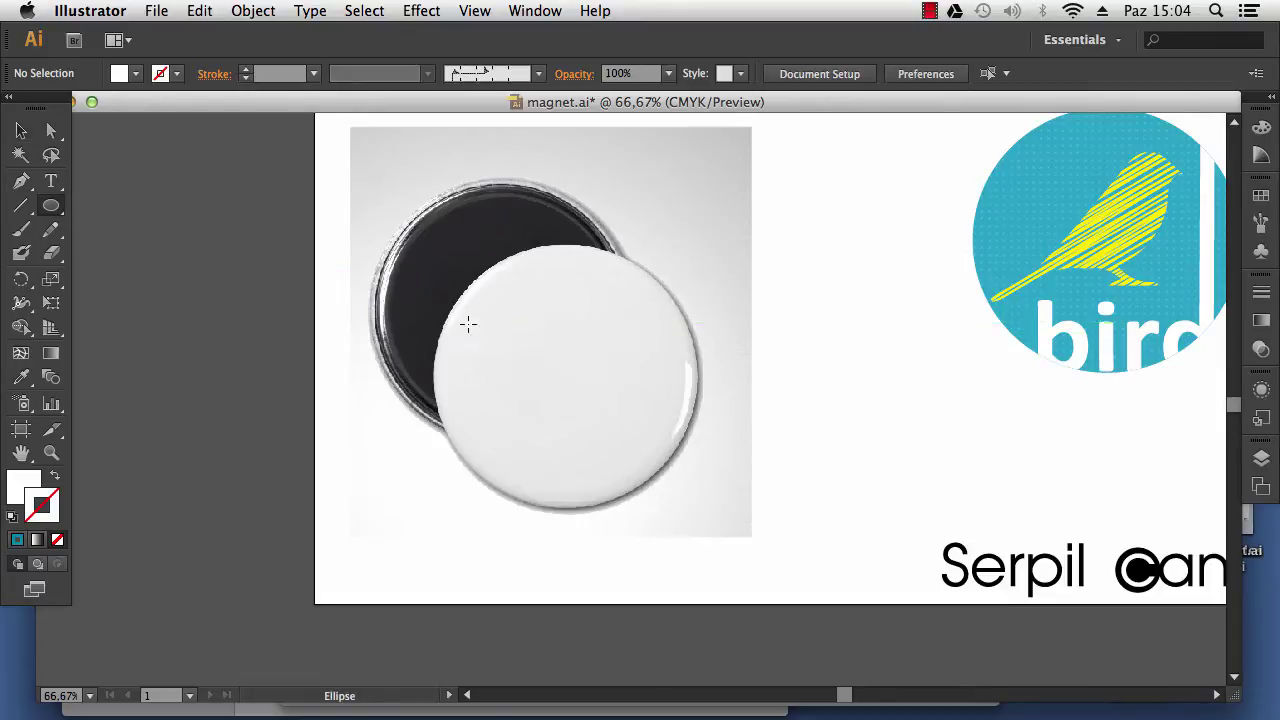
drag(507, 308, 631, 380)
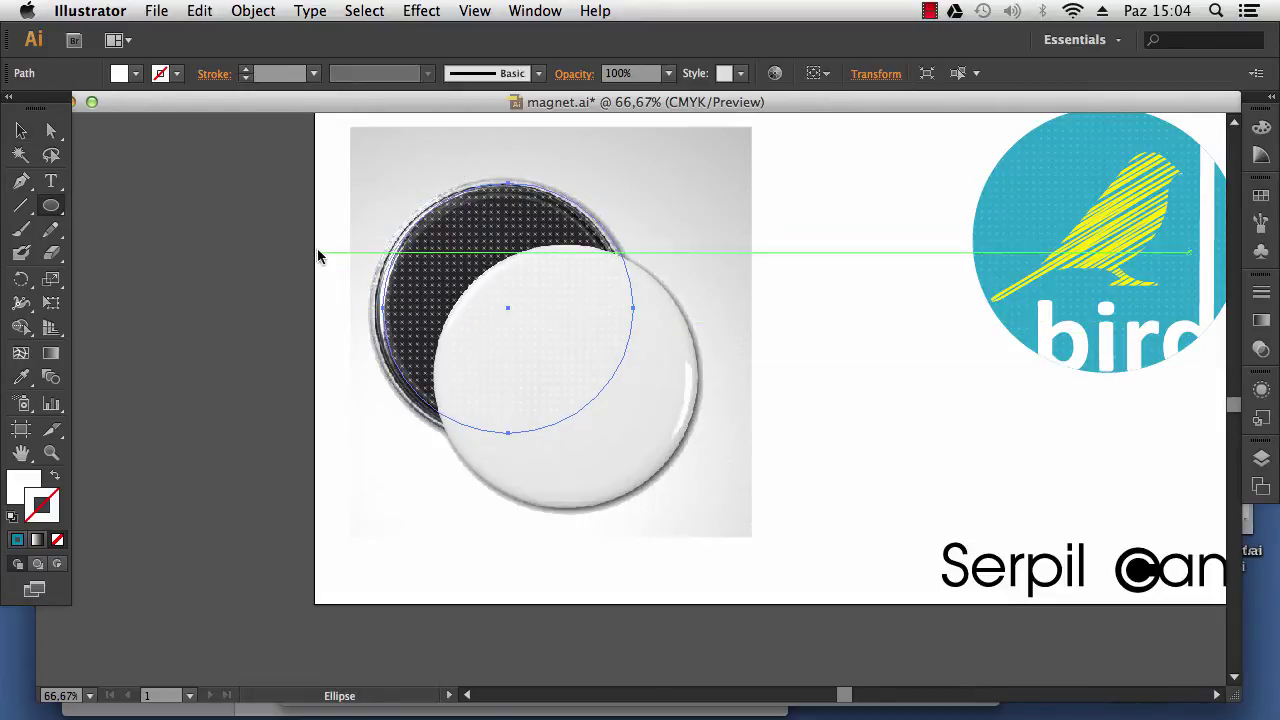
click(21, 131)
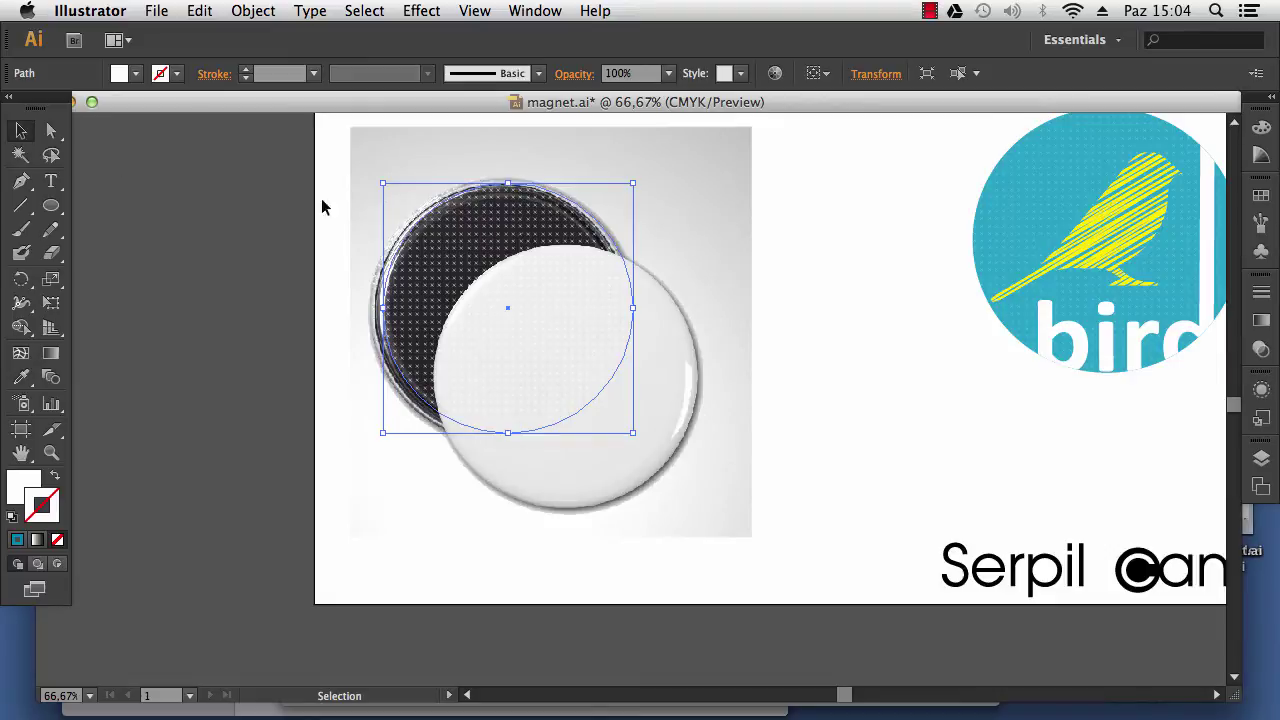
click(135, 73)
click(178, 156)
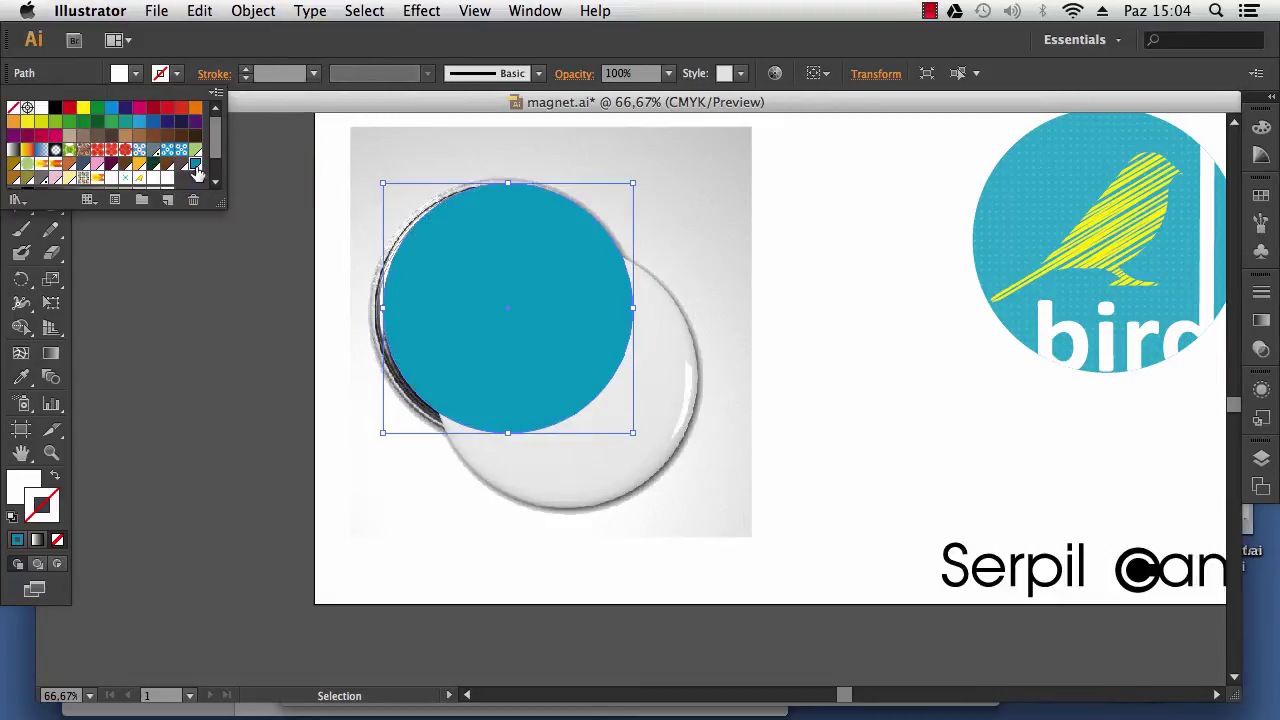
Step: Move the teal circle onto the white magnet front and stretch its sides to match the magnet's outline
drag(524, 323, 591, 392)
drag(450, 377, 434, 381)
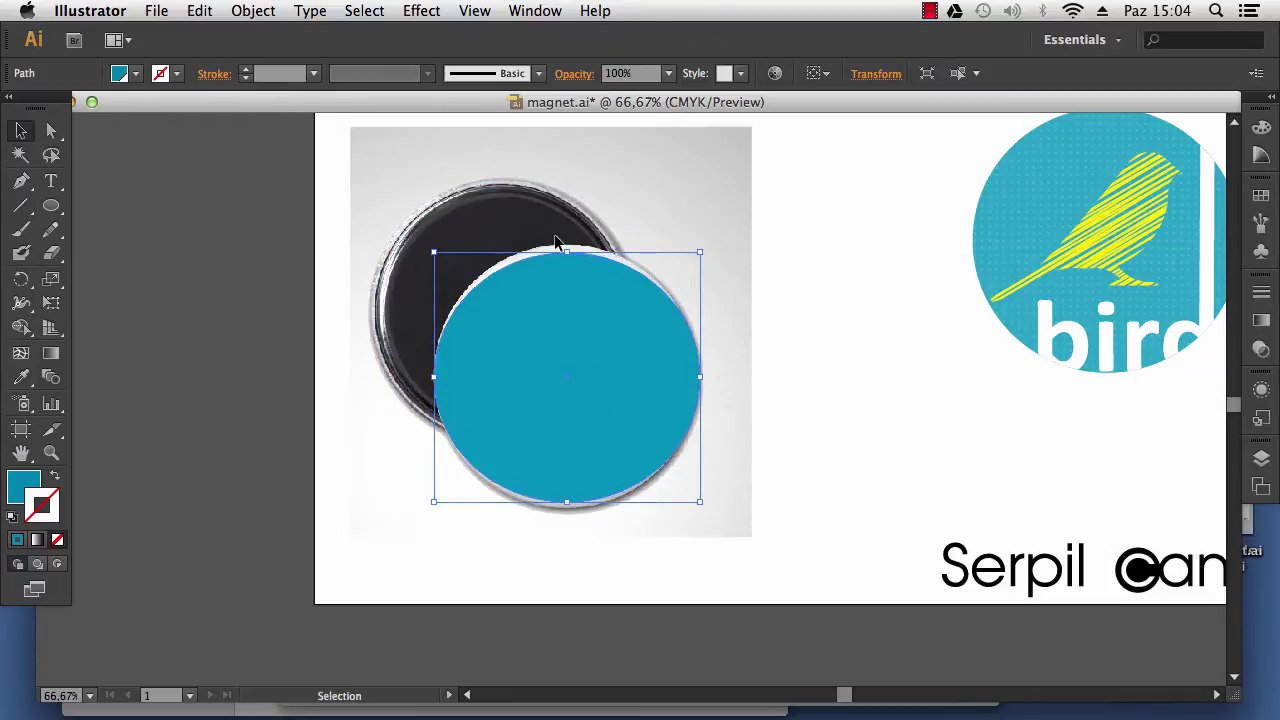
drag(567, 252, 568, 245)
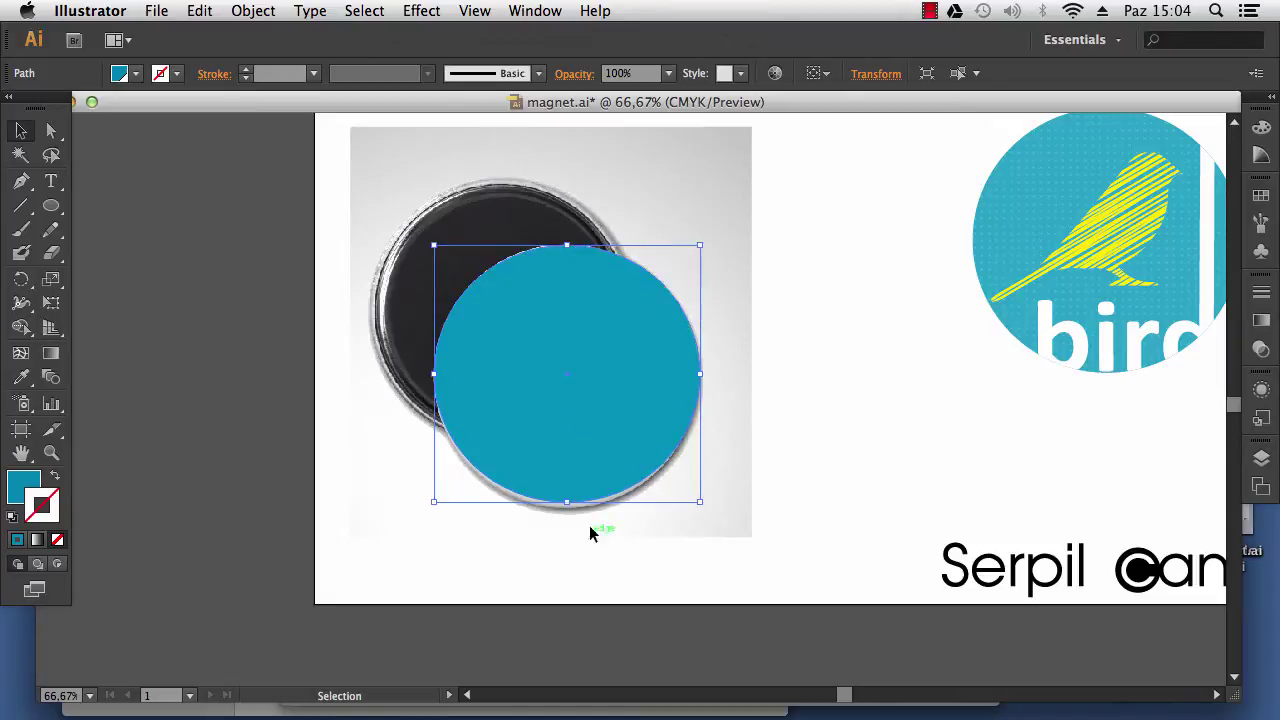
drag(567, 502, 567, 511)
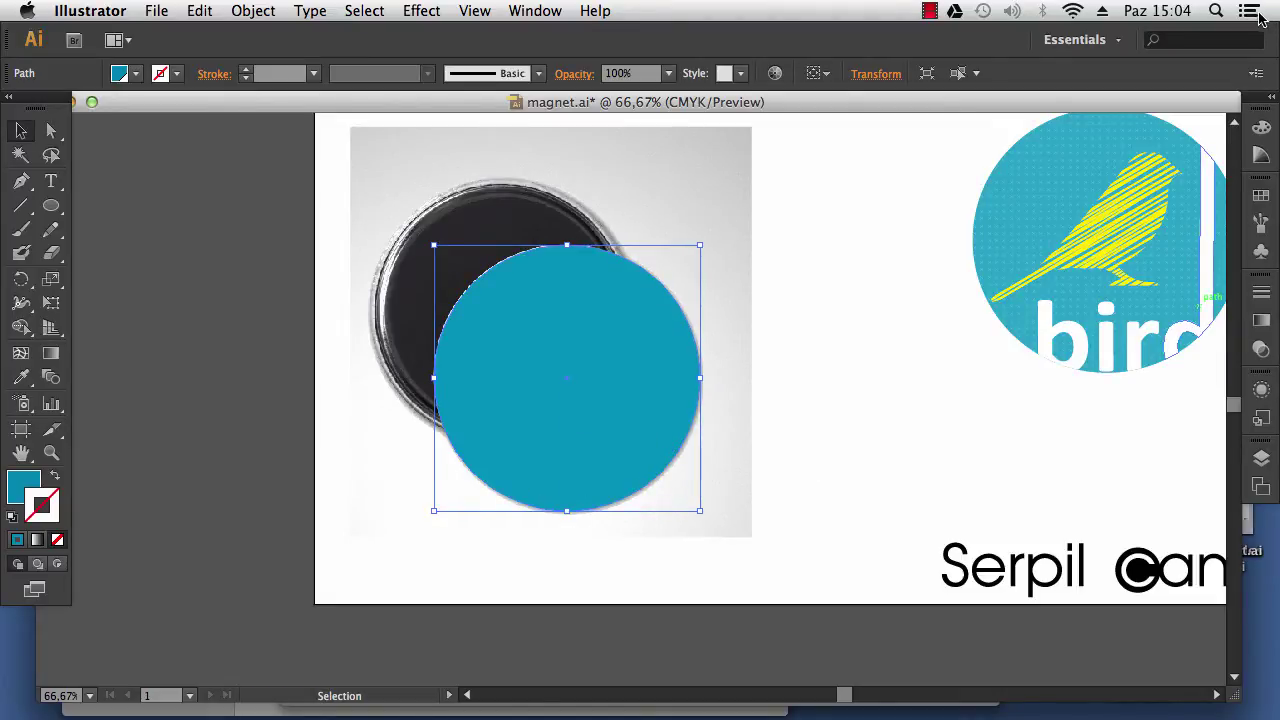
Step: Set the teal circle's opacity to 60% so the magnet's shading shows through, and deselect it
click(1265, 325)
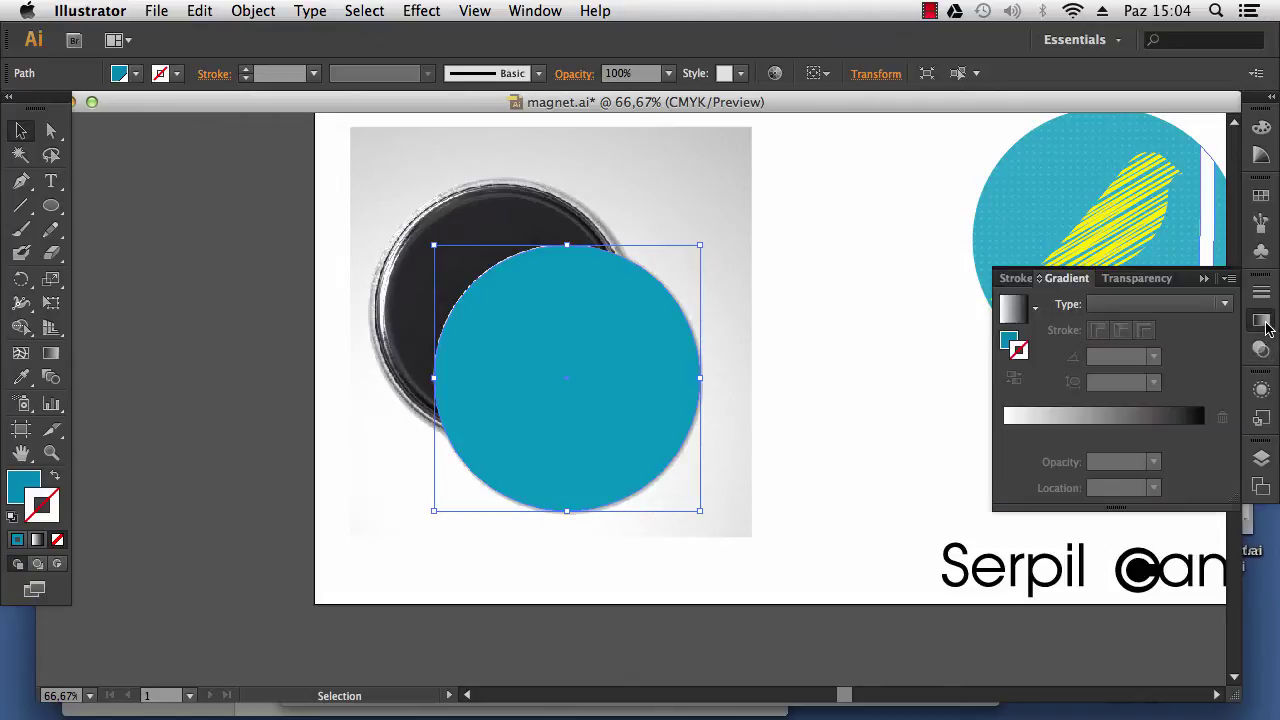
click(1140, 280)
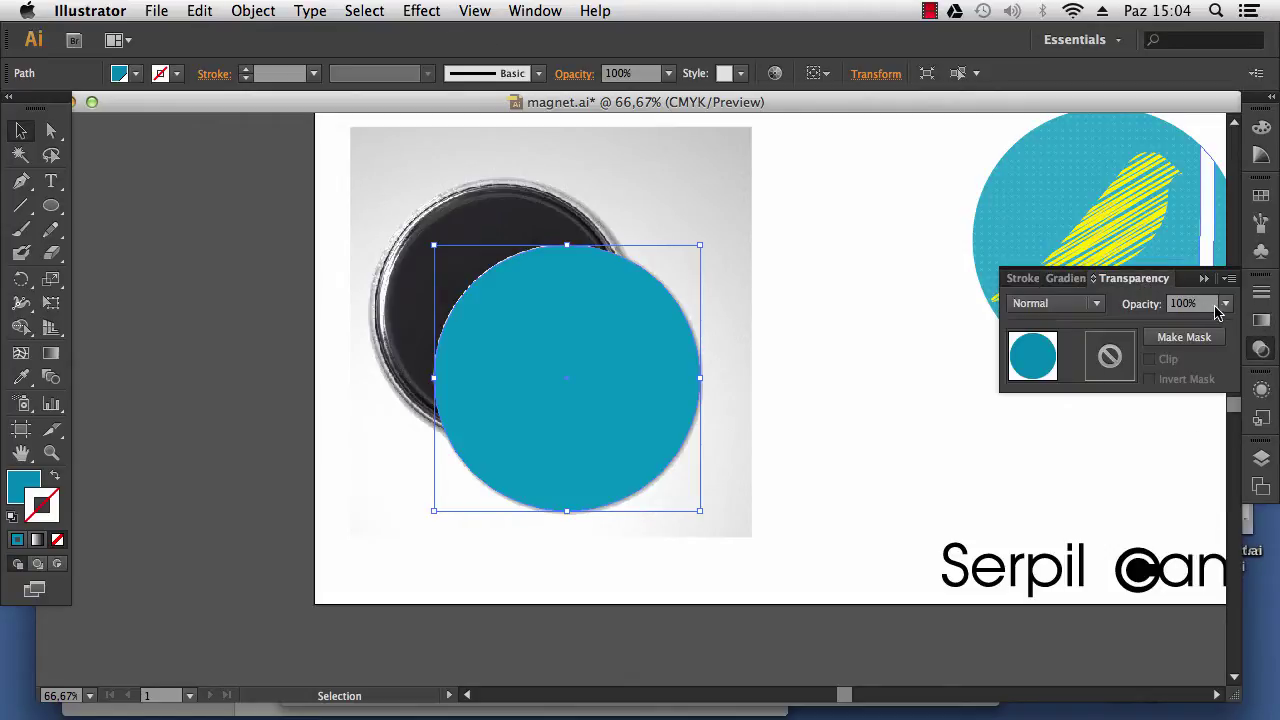
click(1224, 304)
click(1205, 466)
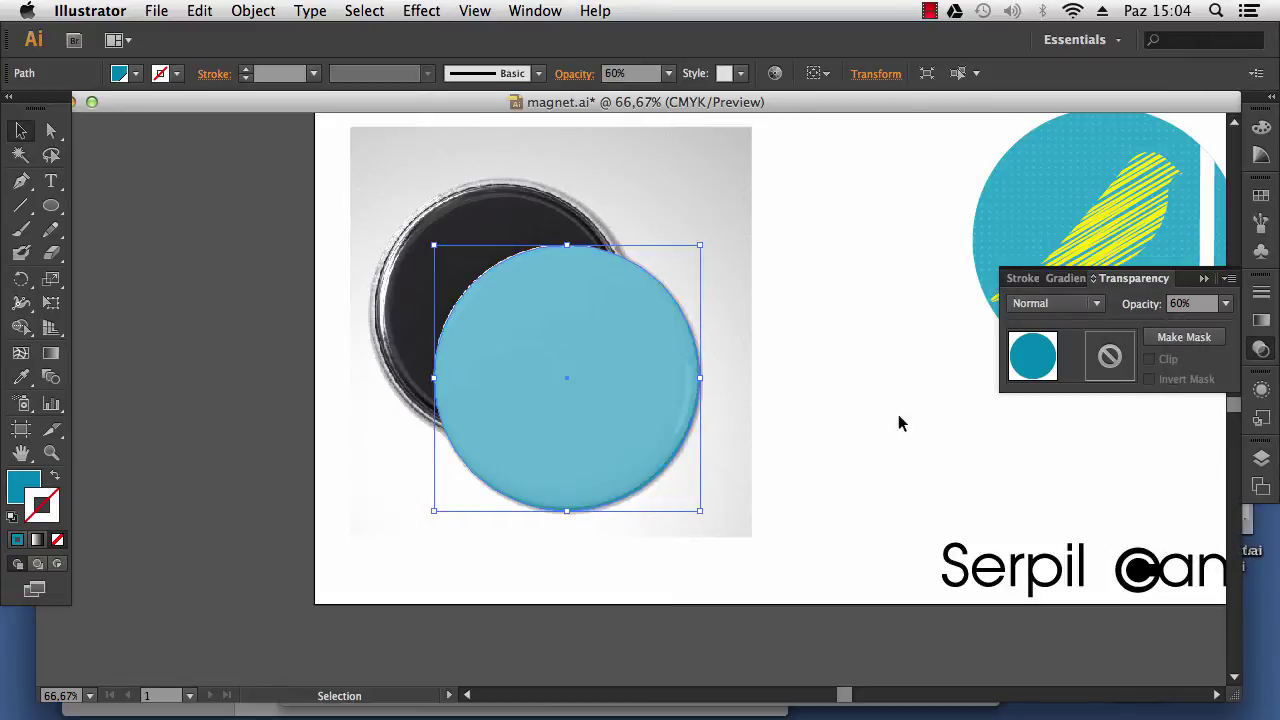
click(826, 303)
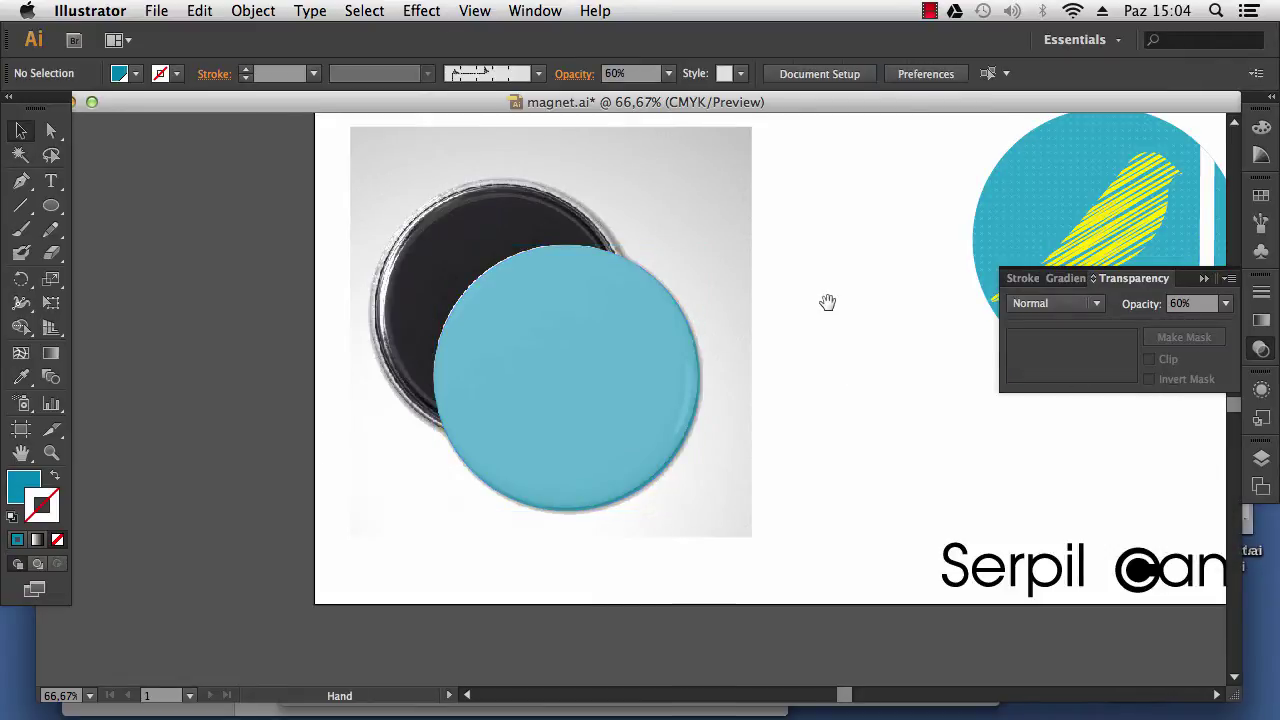
Step: Draw a tiny teal circle in the empty area between the magnet photo and the bird design
drag(826, 303, 547, 300)
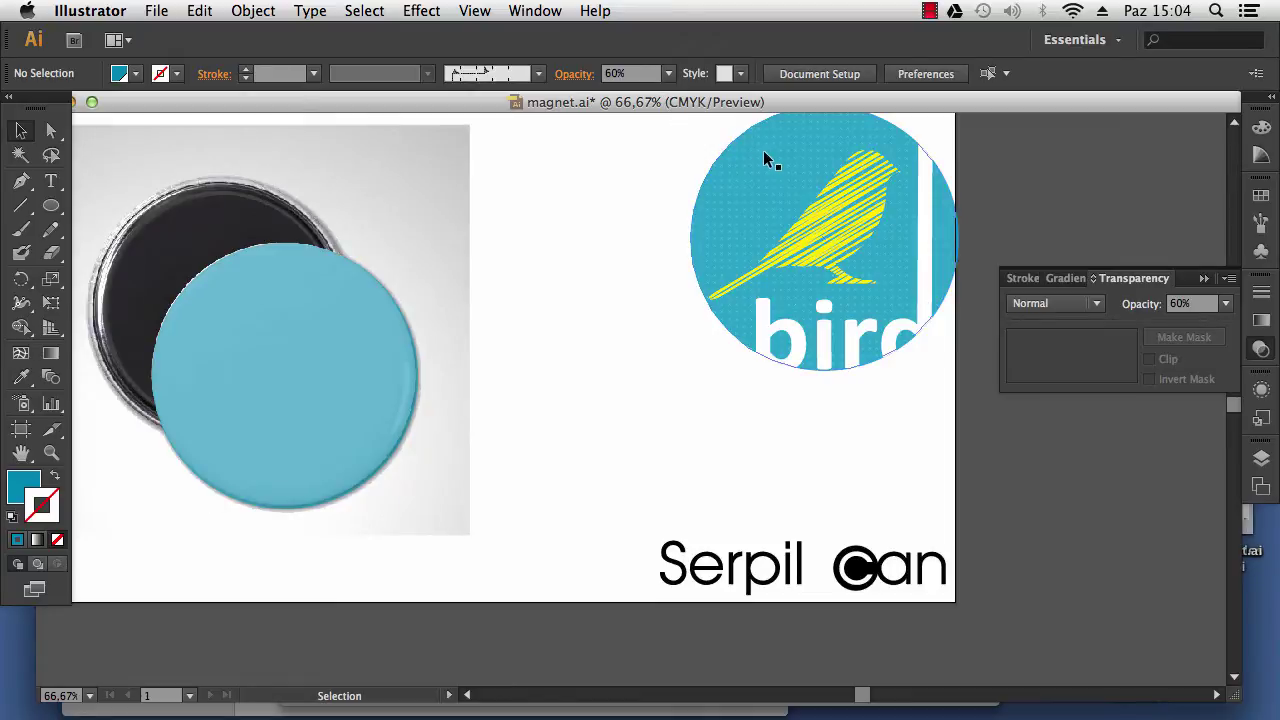
scroll(730, 220, up, 5)
scroll(715, 195, down, 2)
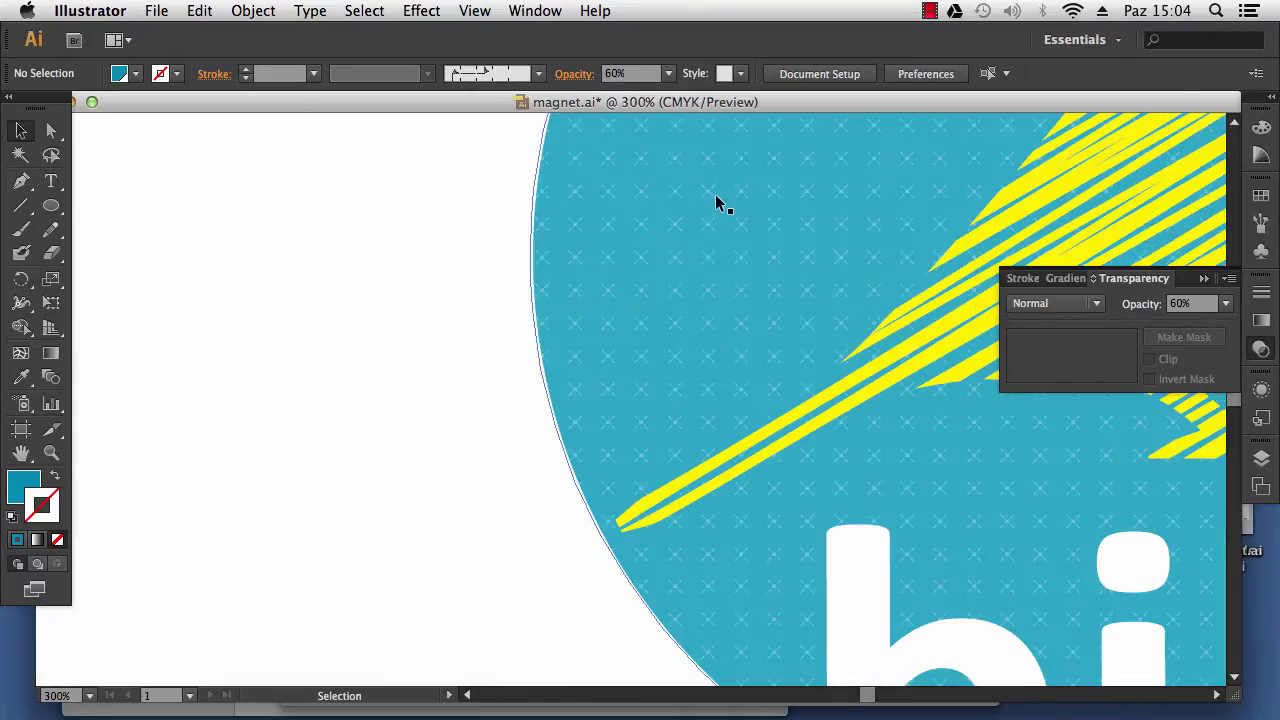
scroll(470, 197, down, 2)
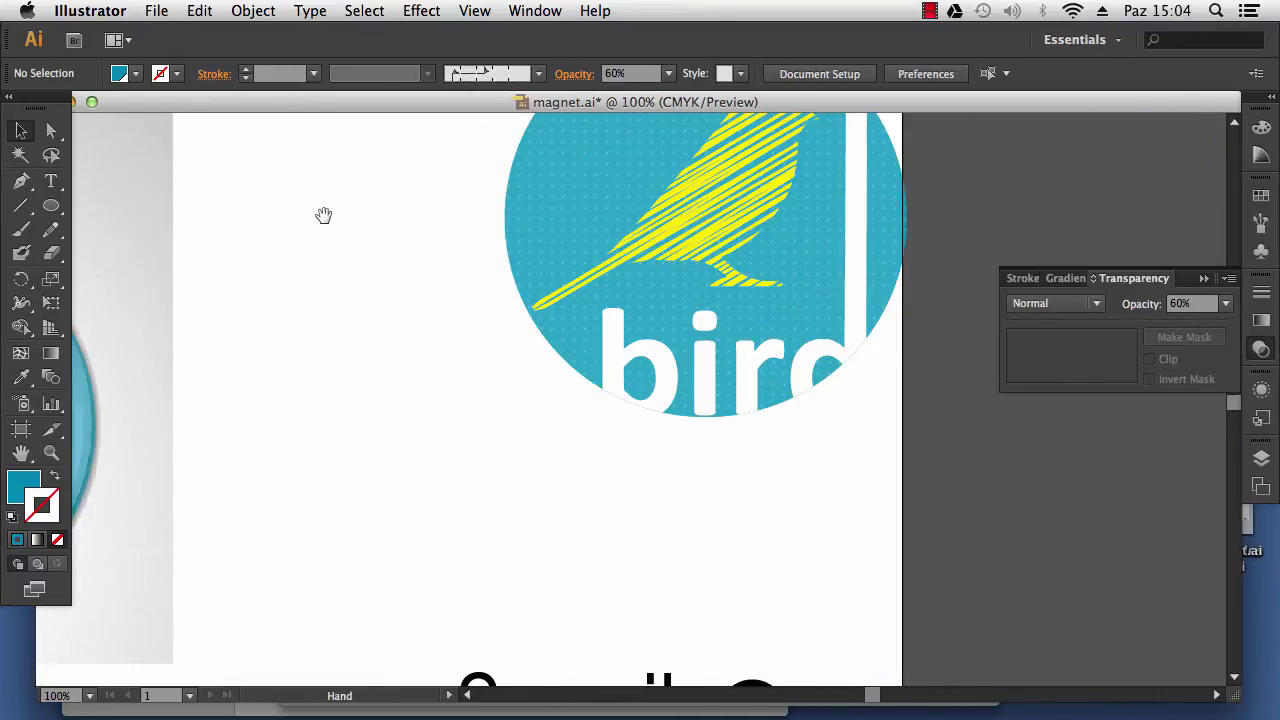
mouse_move(323, 215)
mouse_down()
mouse_move(424, 219)
mouse_move(391, 200)
mouse_move(400, 206)
mouse_up()
click(51, 205)
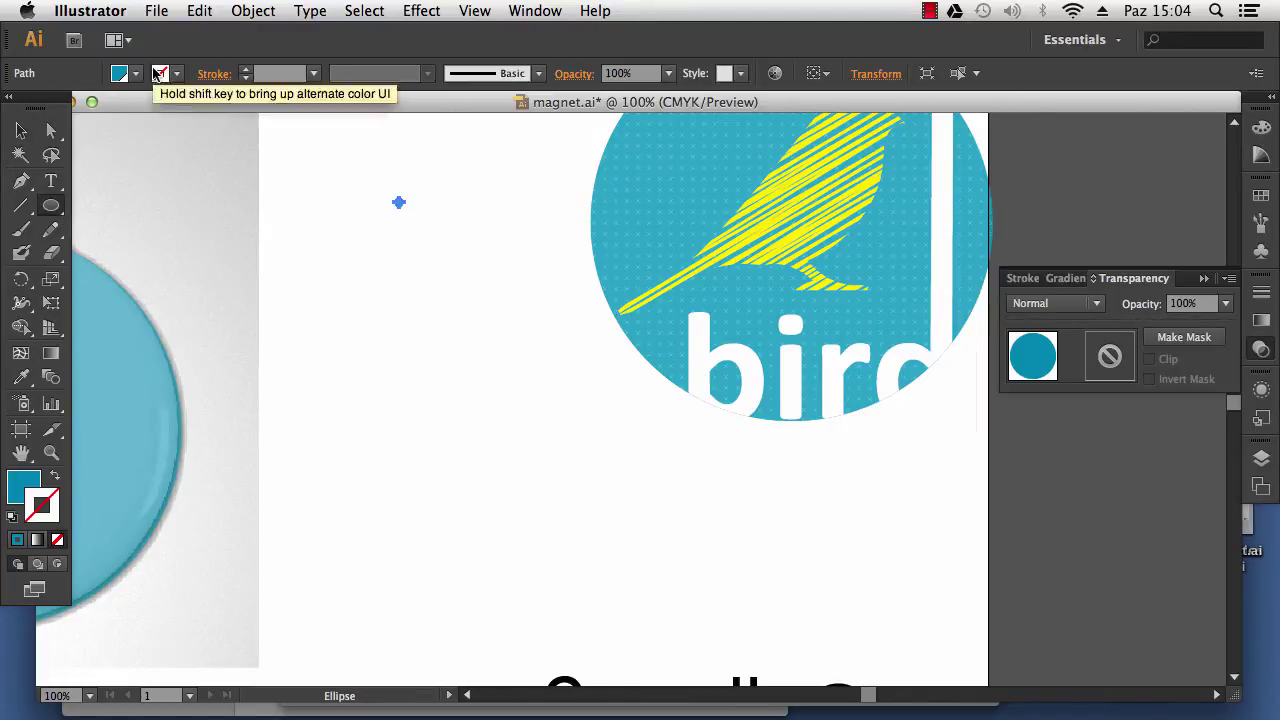
Step: Apply the Pucker & Bloat effect to the tiny circle with a bloat of 133%
scroll(370, 205, up, 3)
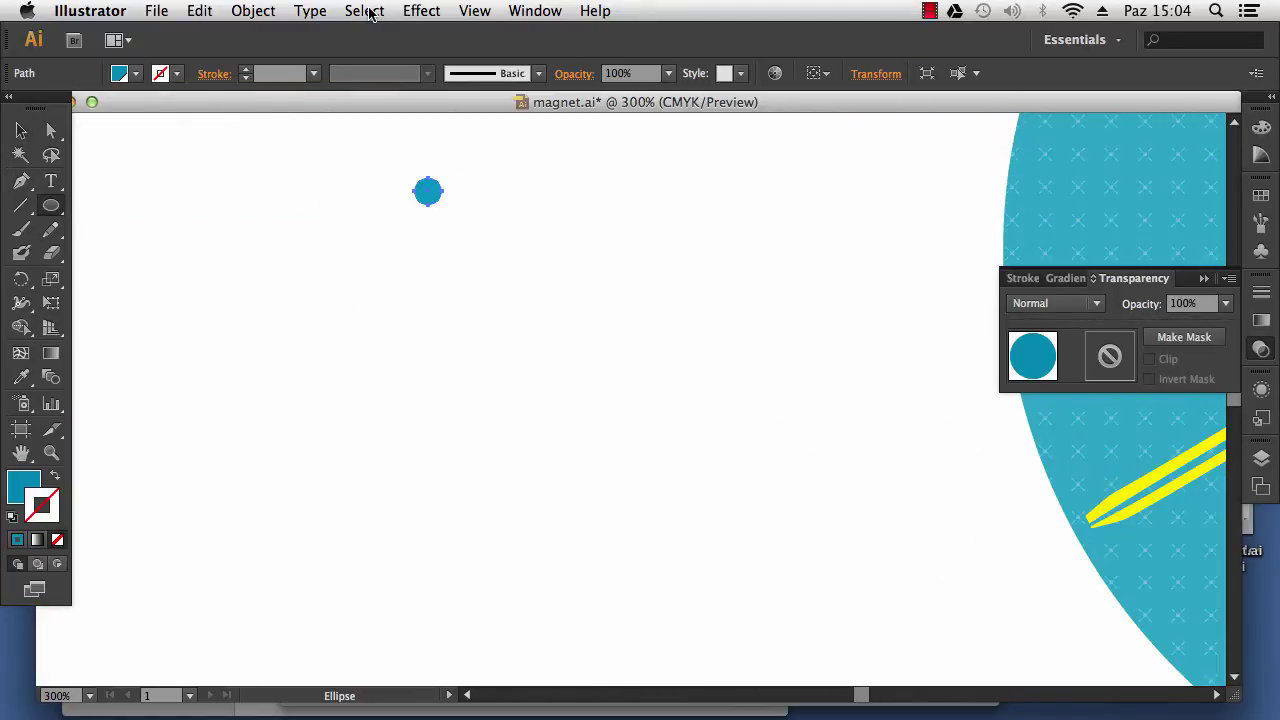
click(421, 10)
mouse_move(509, 195)
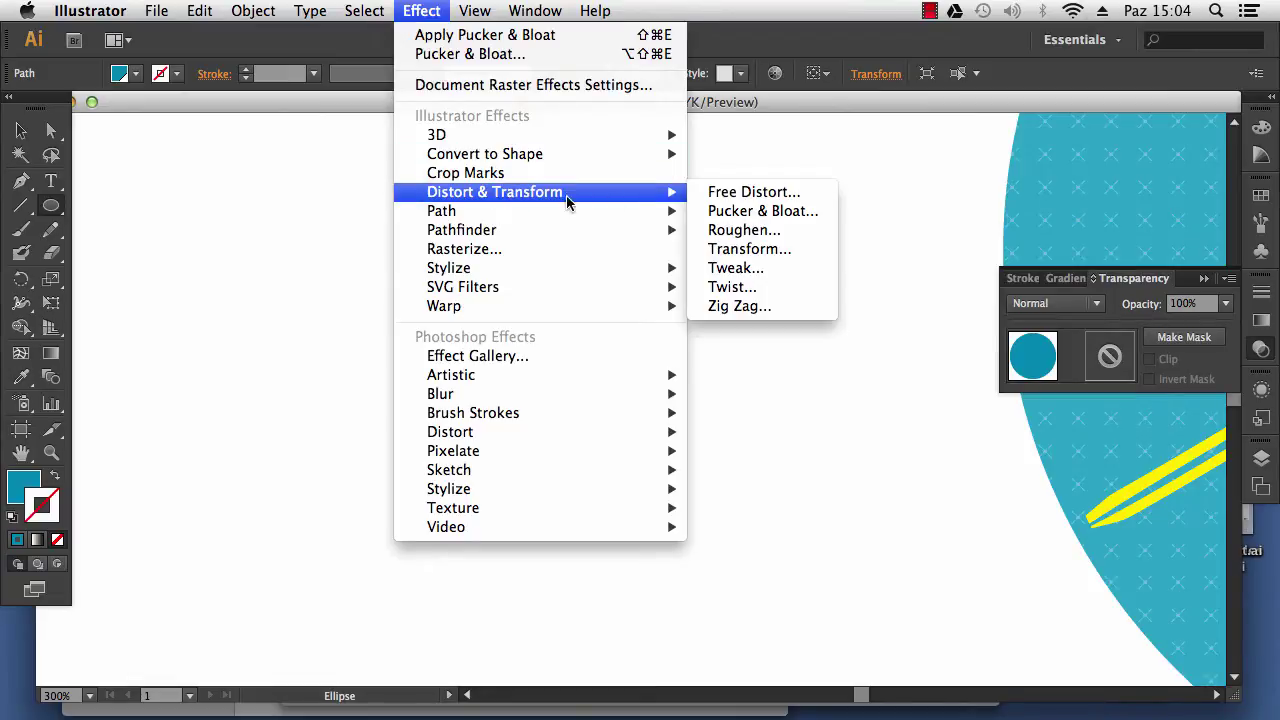
click(762, 211)
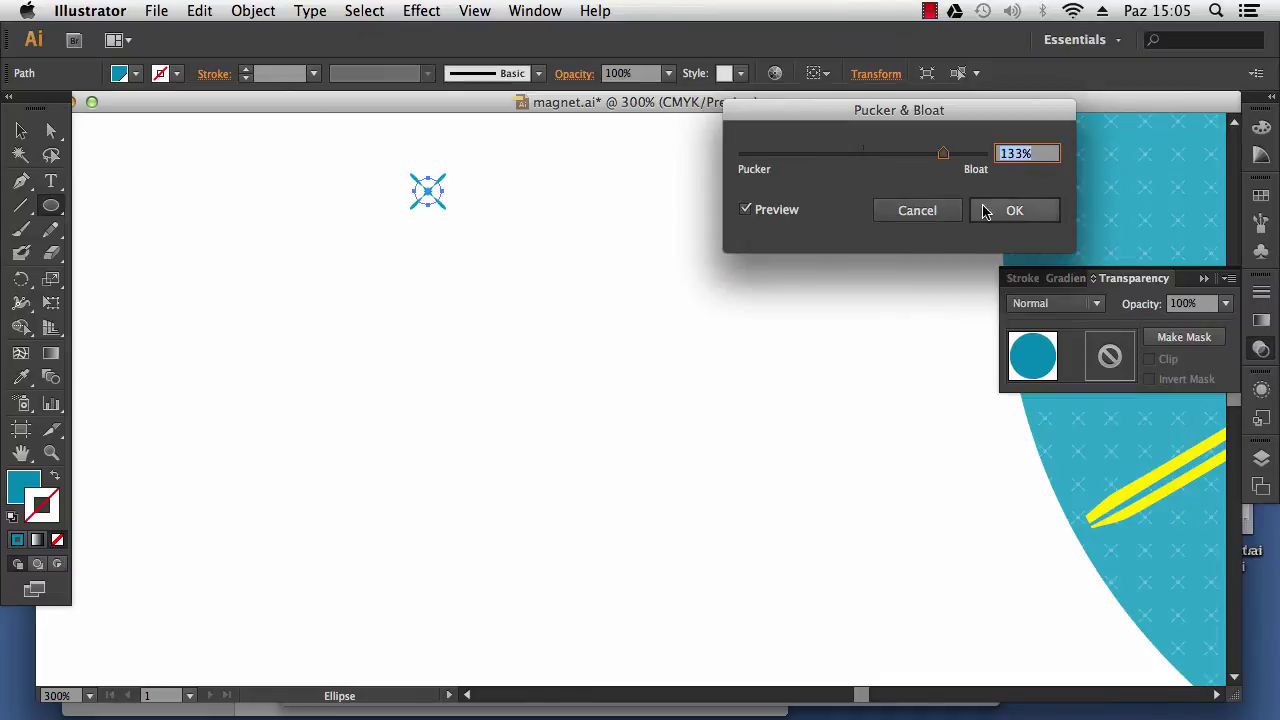
click(984, 211)
Step: Expand the appearance of the bloated cross-shaped motif into editable paths and reselect it
click(21, 131)
key(super+equal)
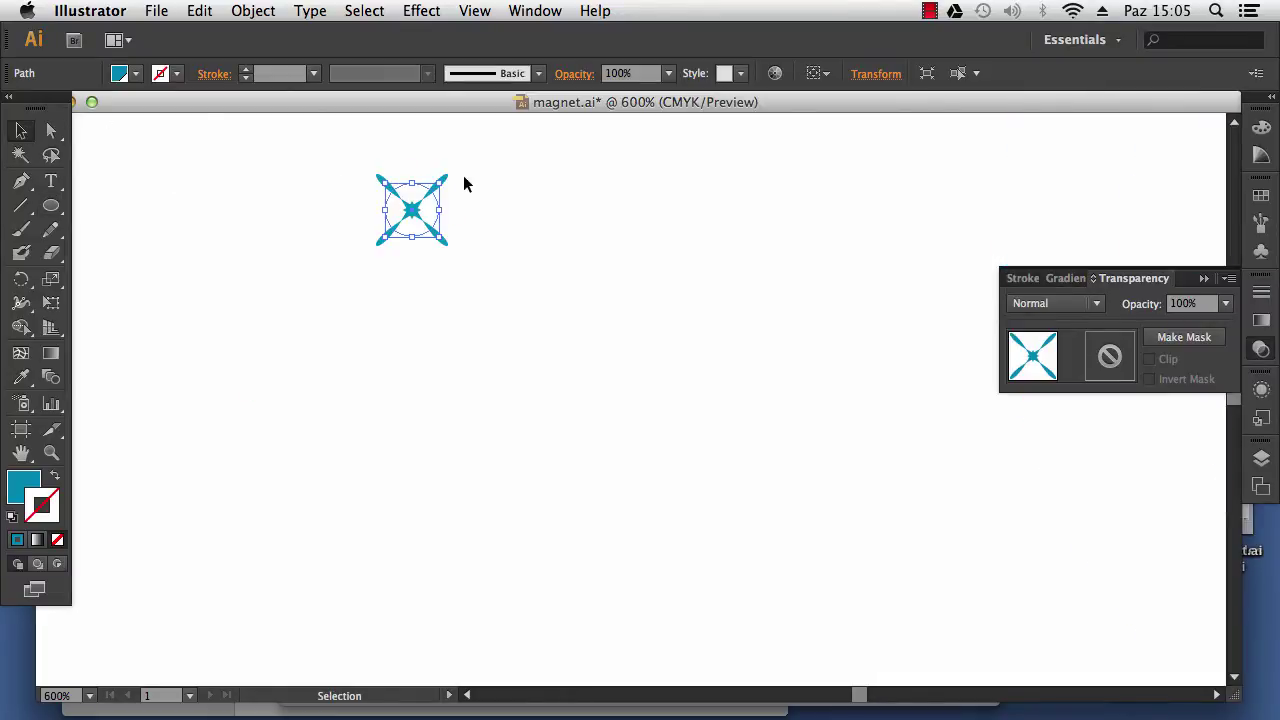
scroll(464, 184, up, 4)
scroll(429, 189, down, 3)
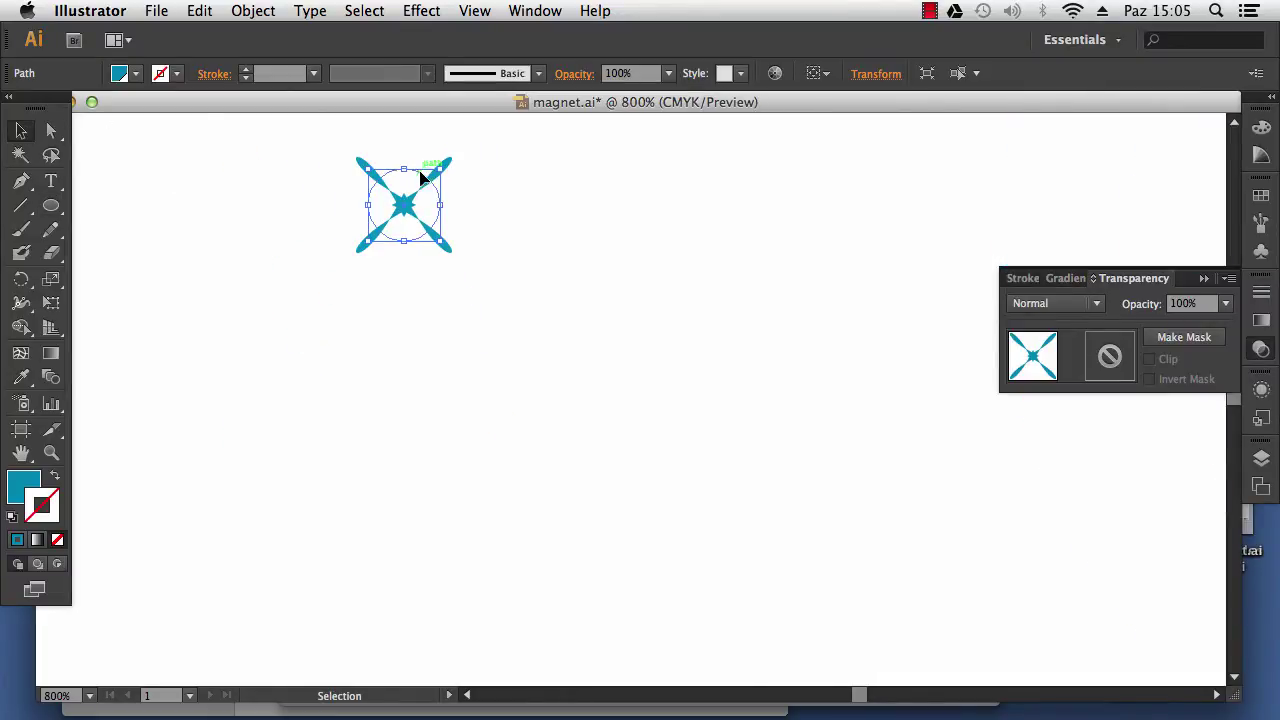
scroll(420, 177, up, 1)
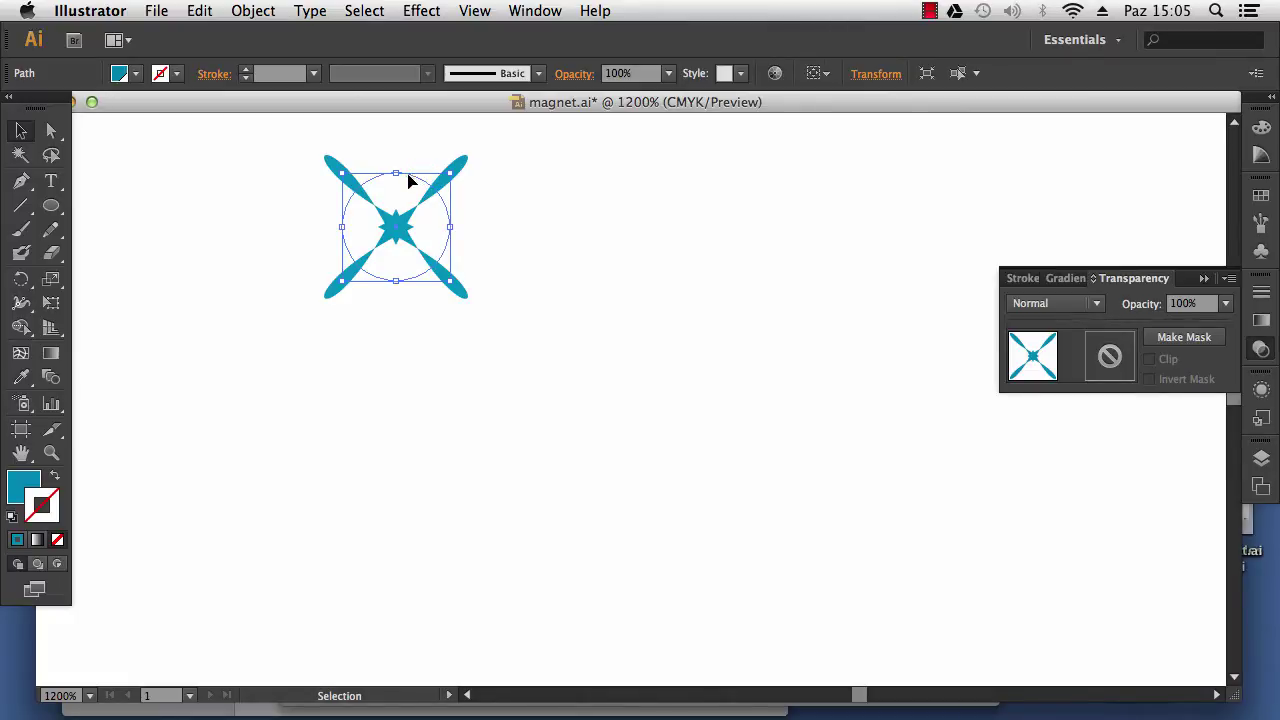
click(514, 191)
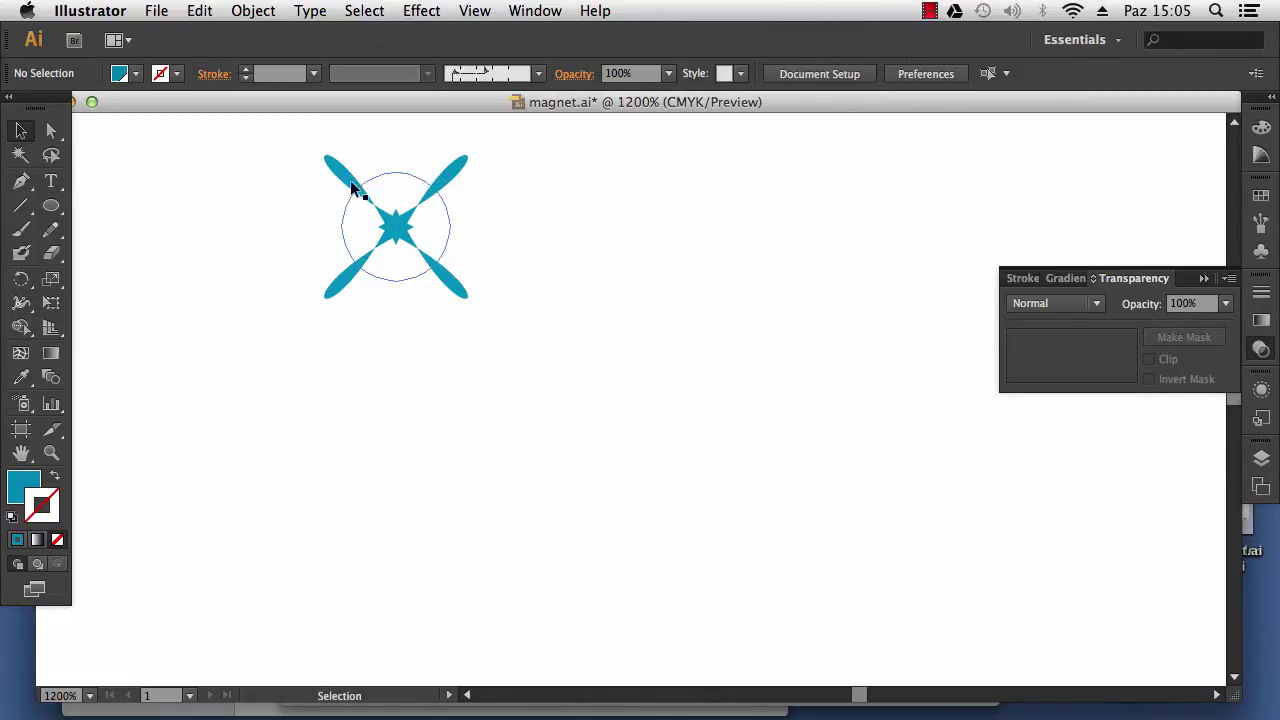
click(447, 173)
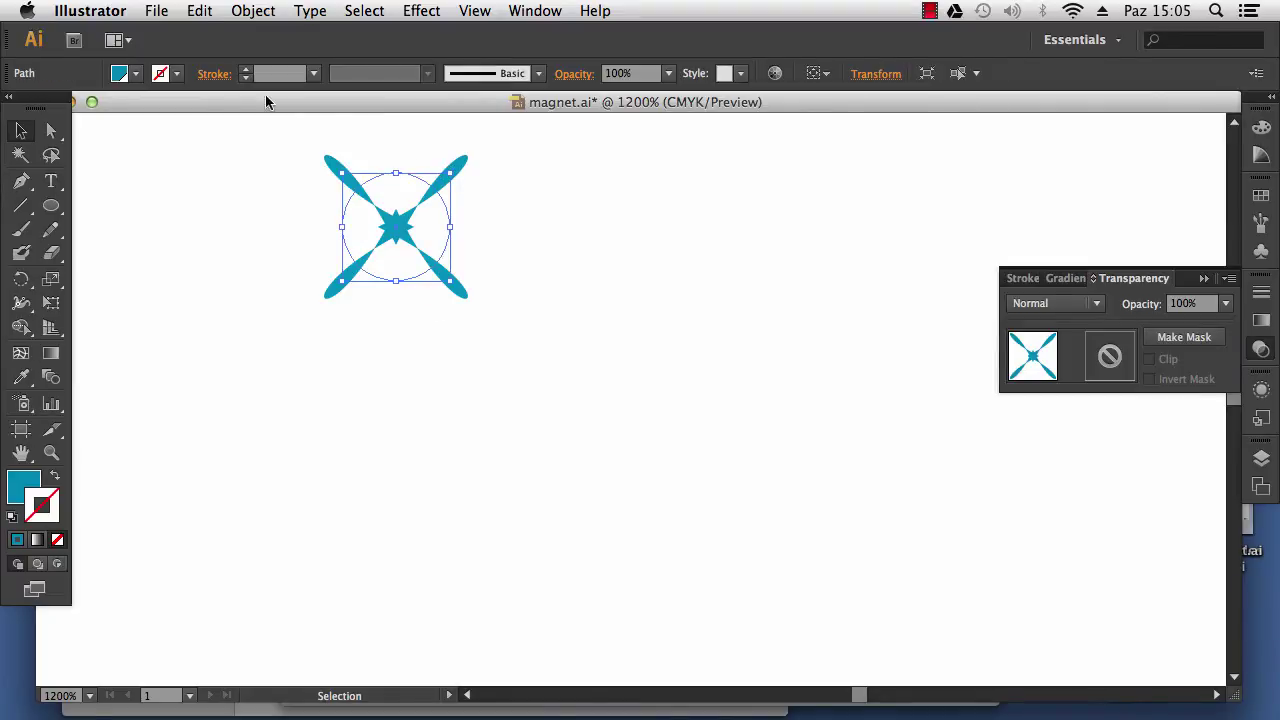
click(251, 12)
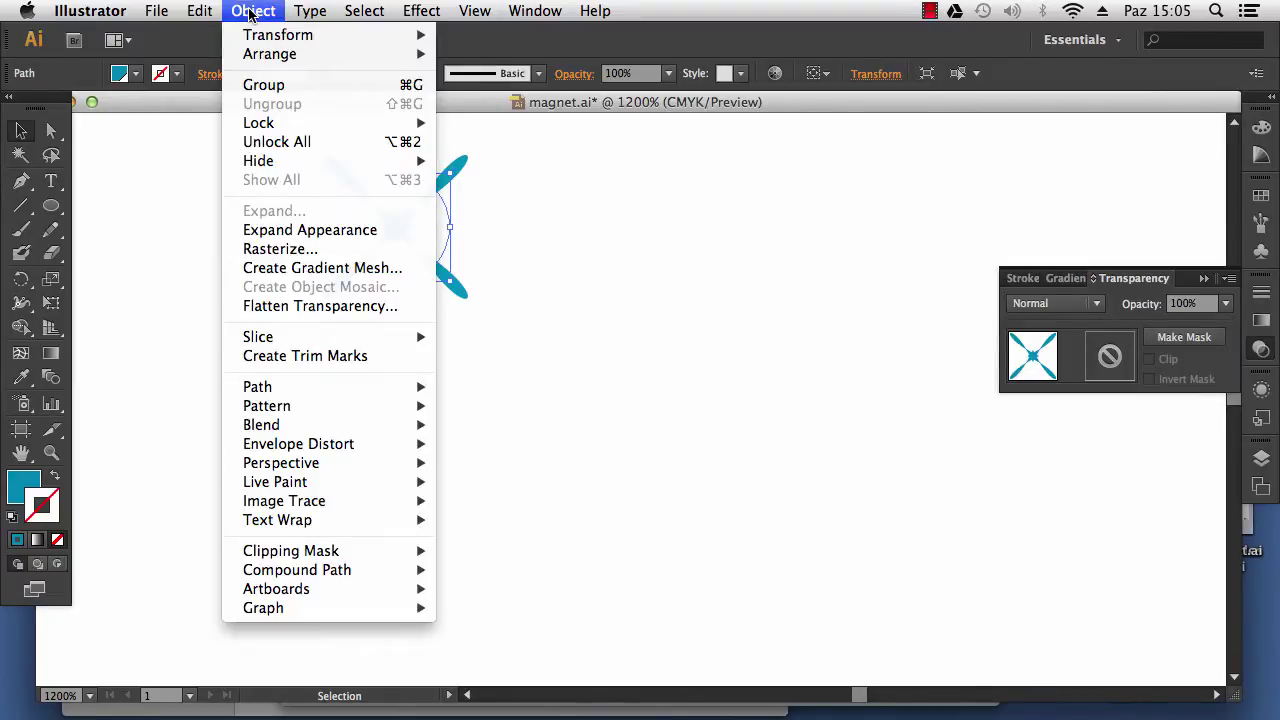
click(309, 230)
click(495, 297)
click(433, 249)
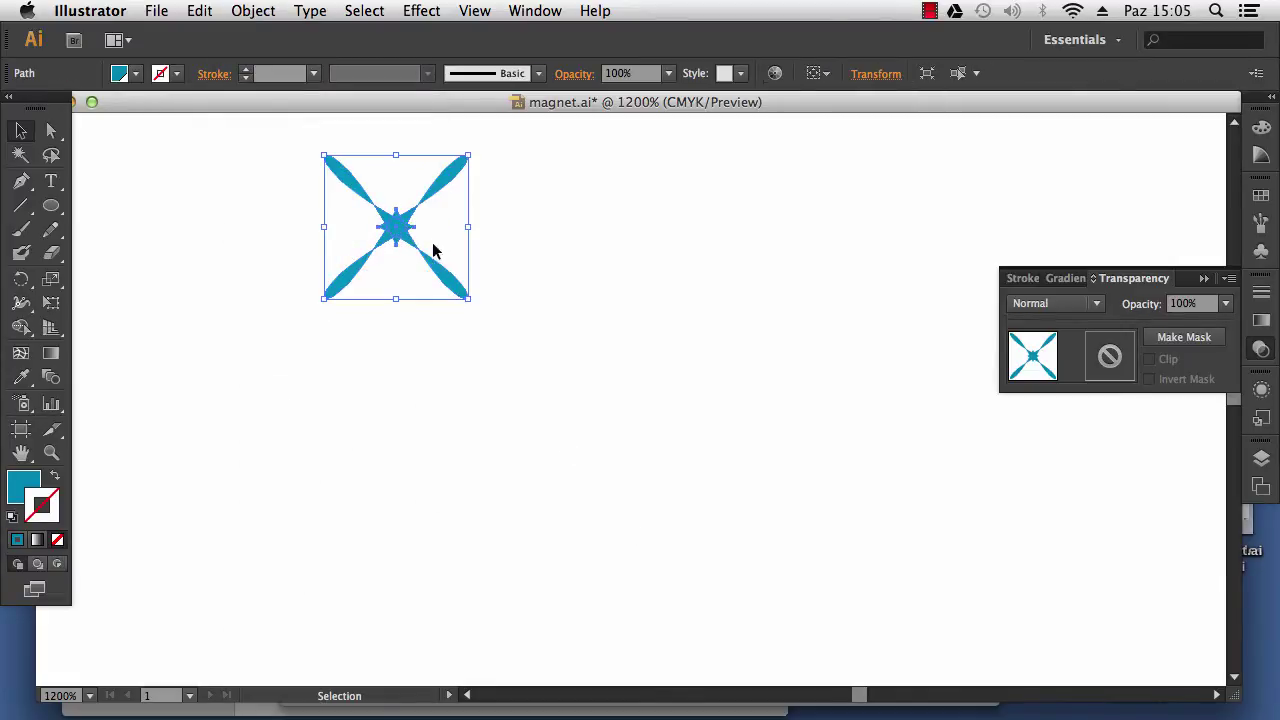
Step: Scale the cross motif down around its centre and add it to the swatches as a new pattern
drag(467, 297, 457, 285)
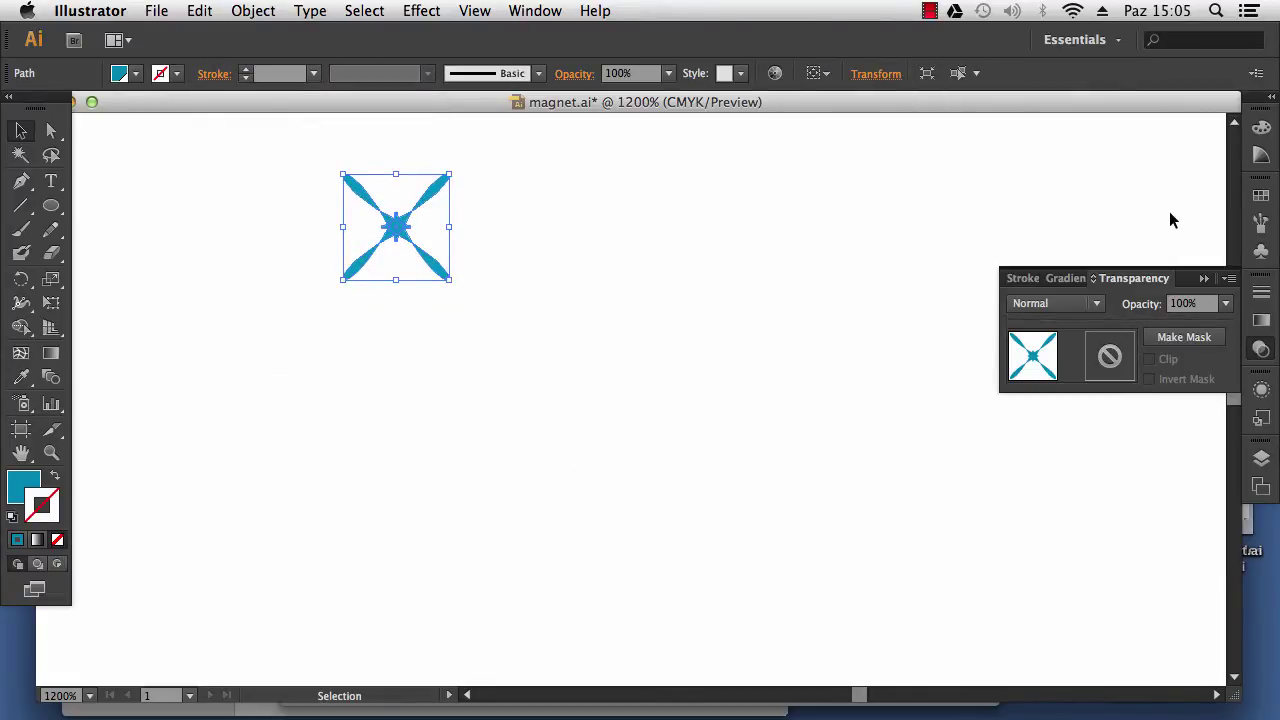
click(1204, 278)
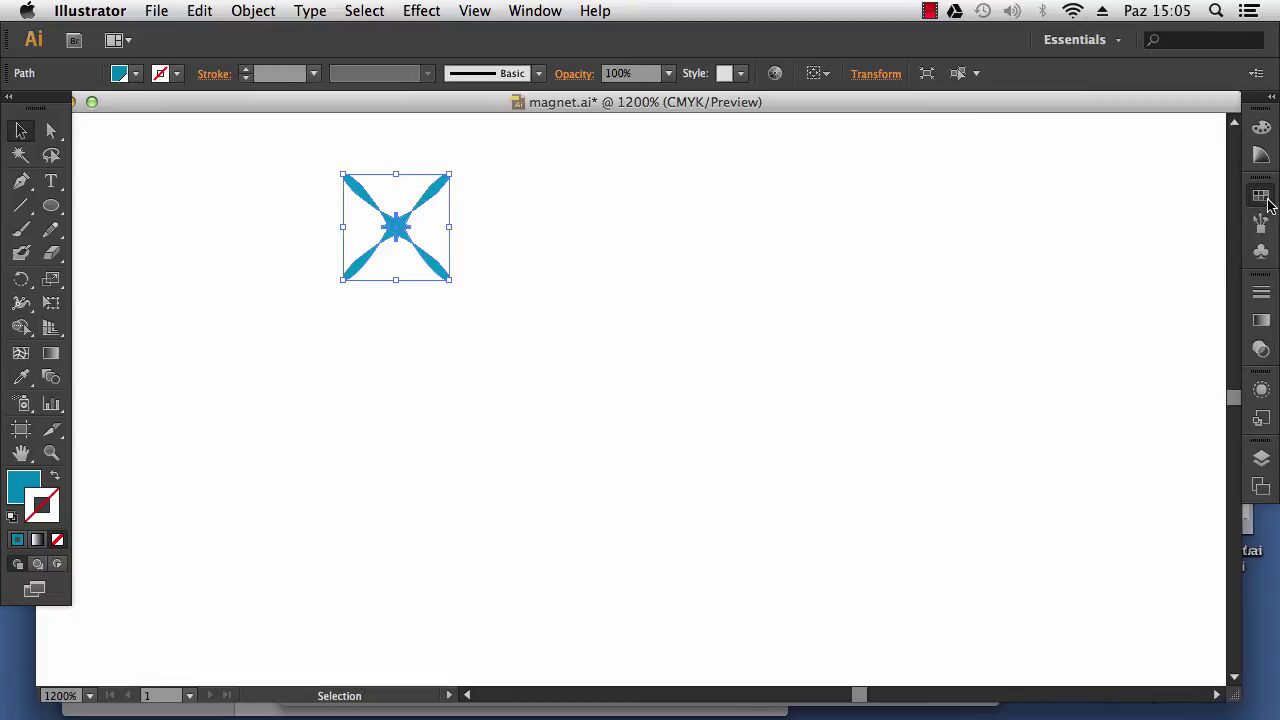
click(1261, 200)
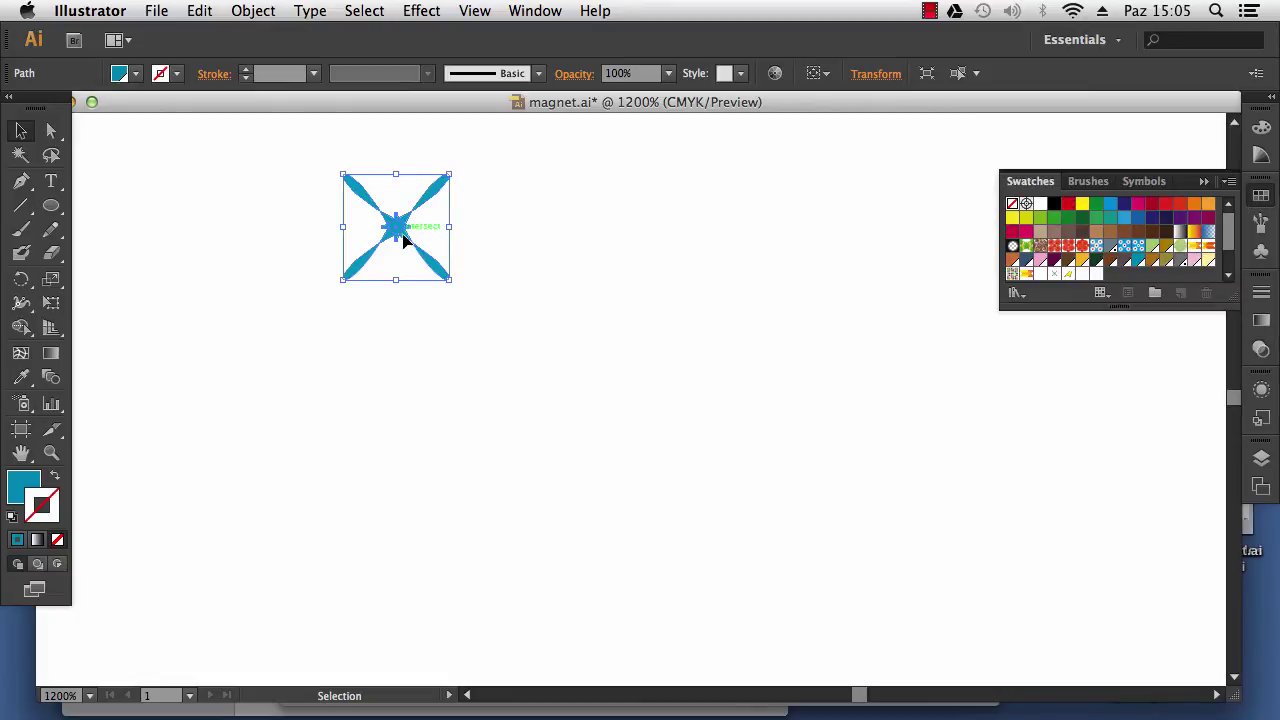
drag(409, 243, 1130, 285)
drag(1003, 303, 1143, 270)
Step: Duplicate the teal circle beside the magnet and fill the copy with the new cross pattern swatch
scroll(284, 268, down, 7)
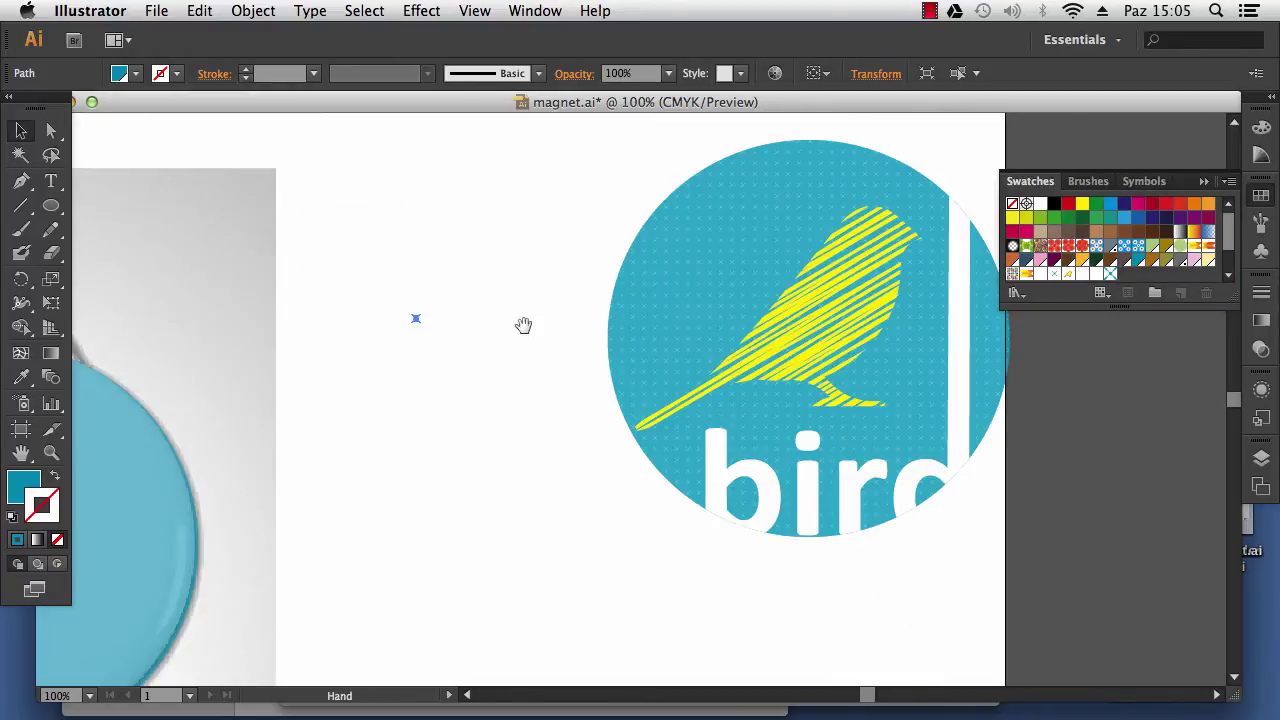
drag(523, 326, 732, 245)
scroll(400, 326, left, 3)
scroll(400, 326, down, 3)
click(314, 374)
alt+drag(314, 374, 732, 372)
click(1109, 274)
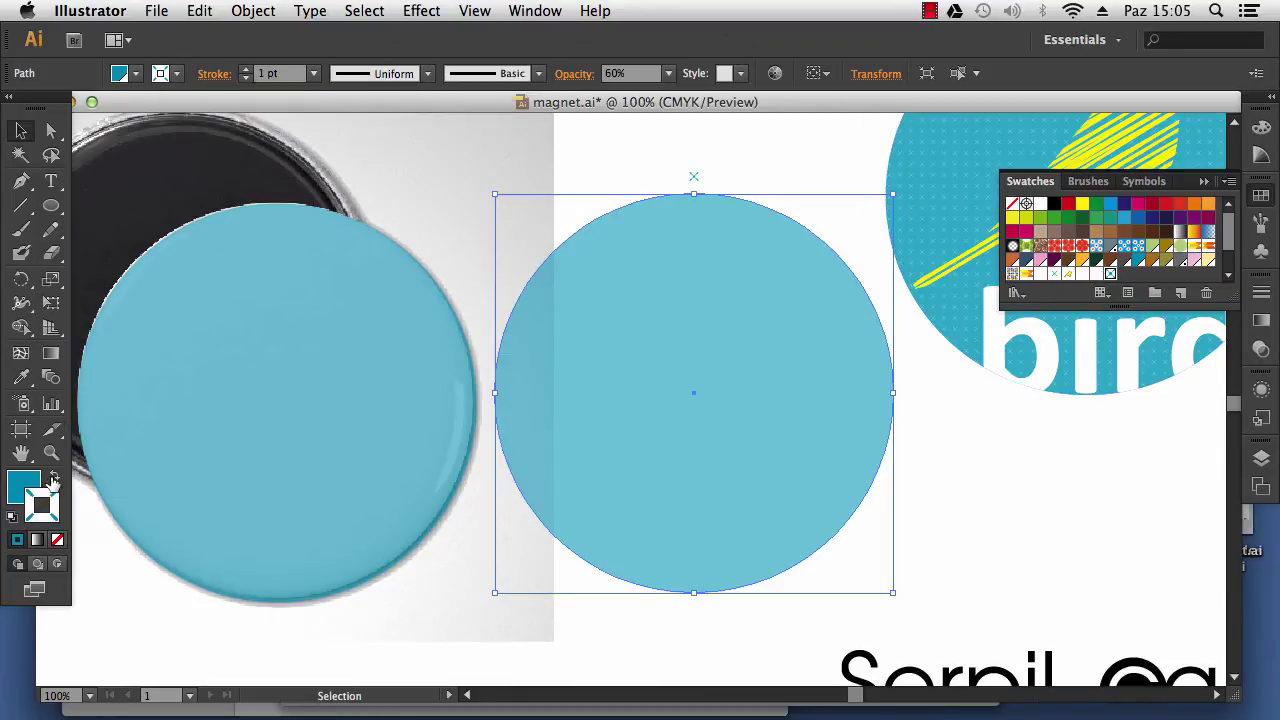
click(54, 479)
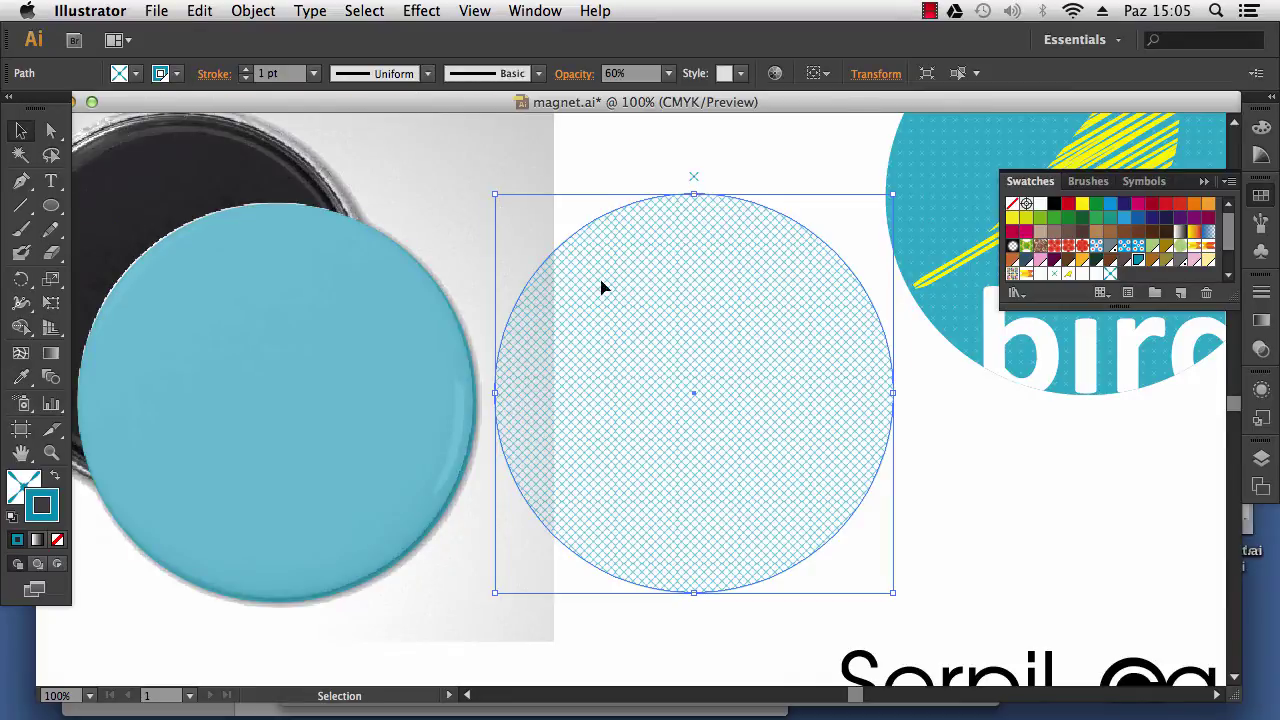
Step: Examine the cross pattern's density on the circle copy against the pattern in the bird design
scroll(770, 302, up, 2)
drag(906, 286, 509, 354)
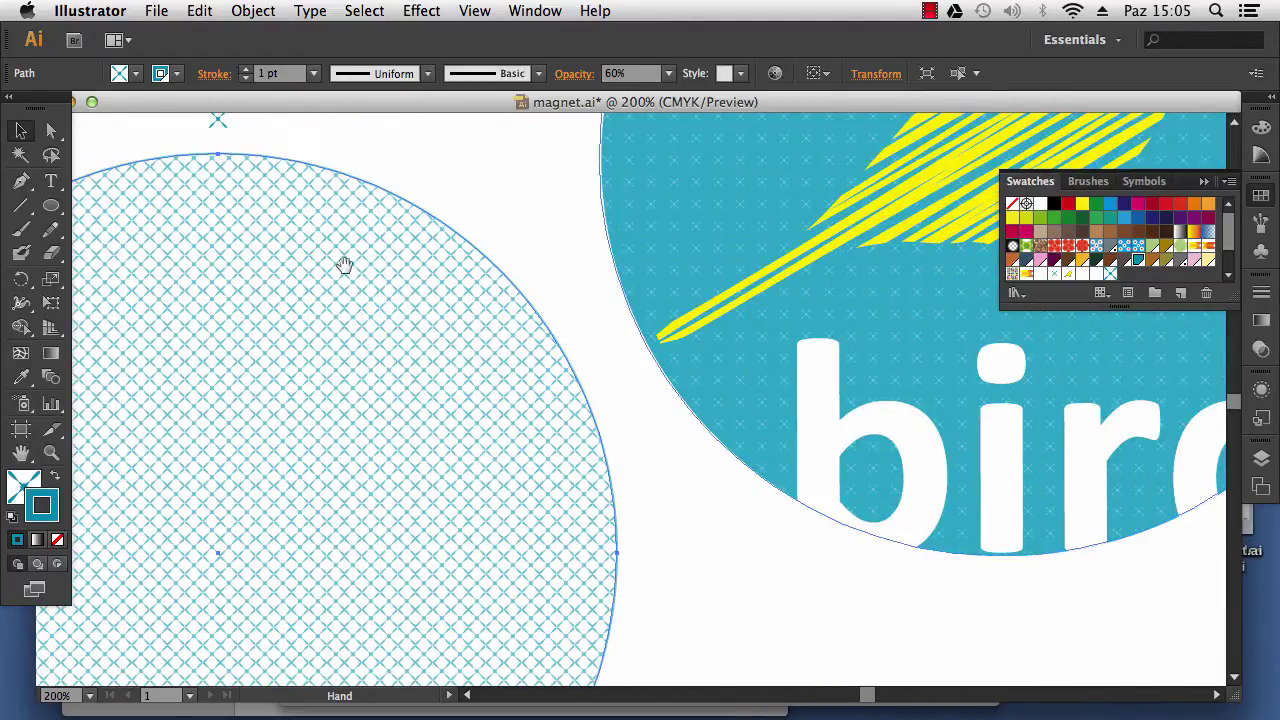
scroll(343, 300, down, 1)
drag(317, 337, 538, 269)
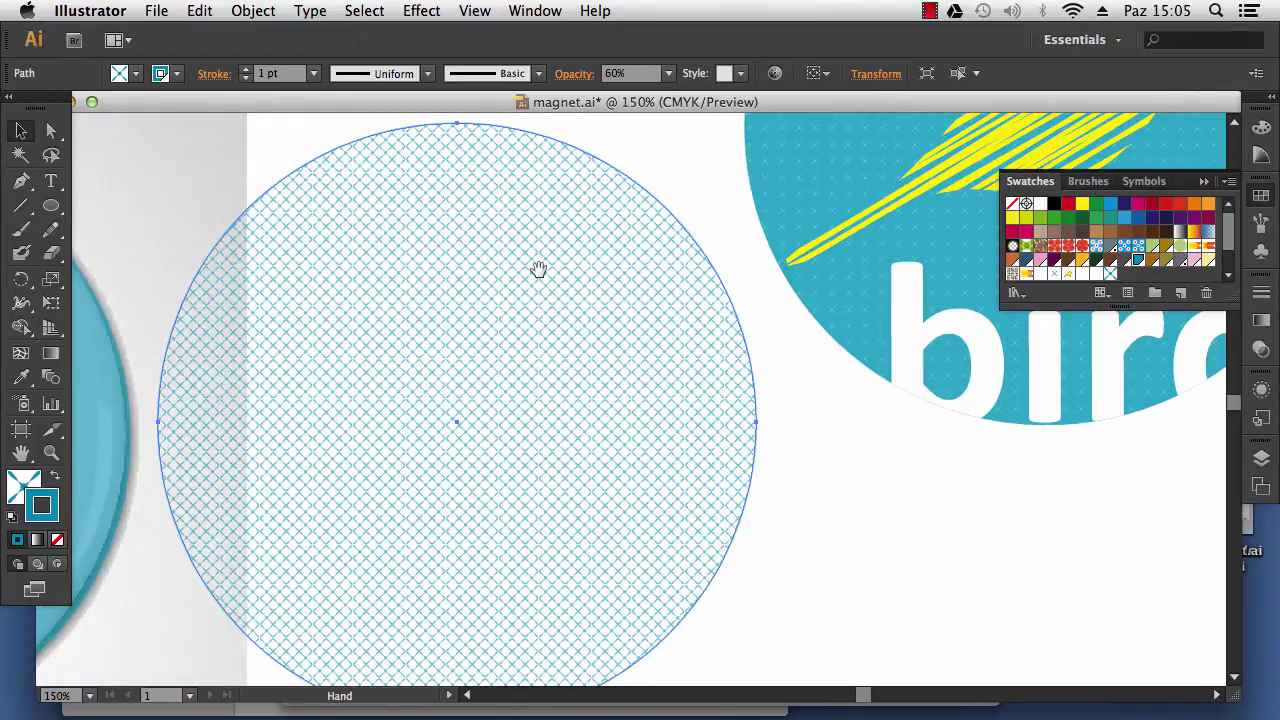
scroll(535, 272, up, 4)
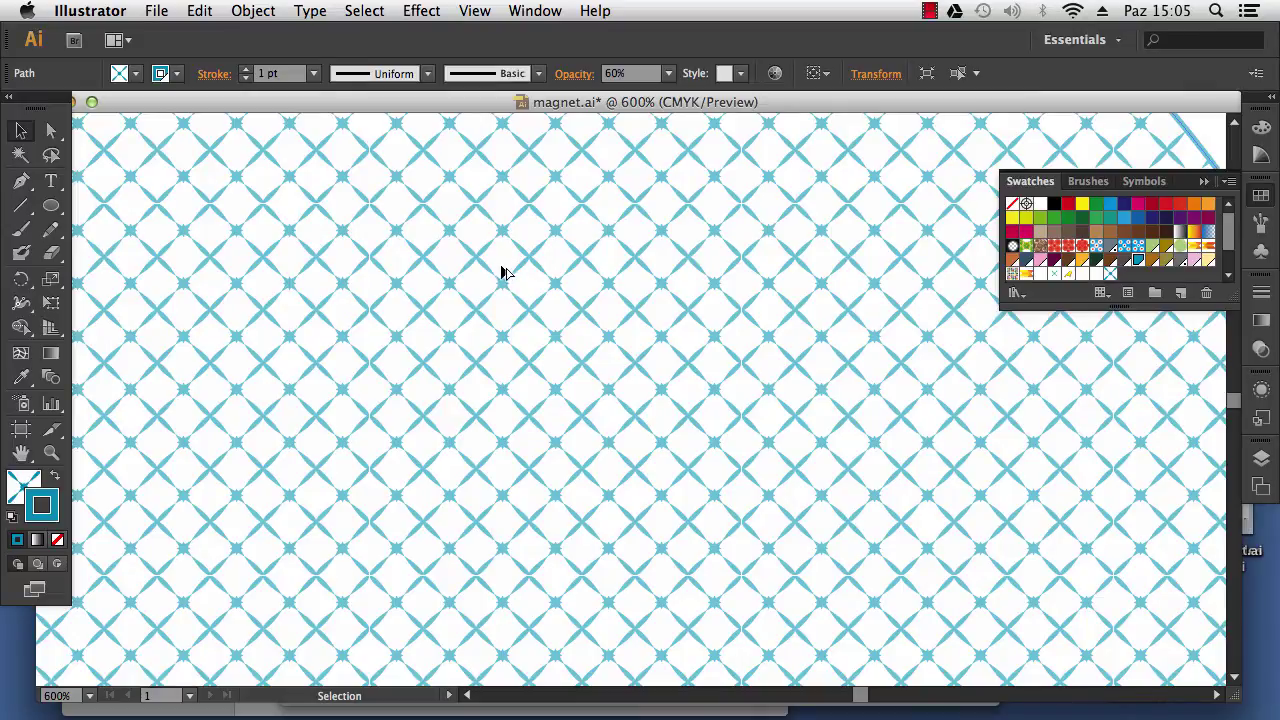
scroll(505, 272, down, 5)
scroll(530, 280, up, 2)
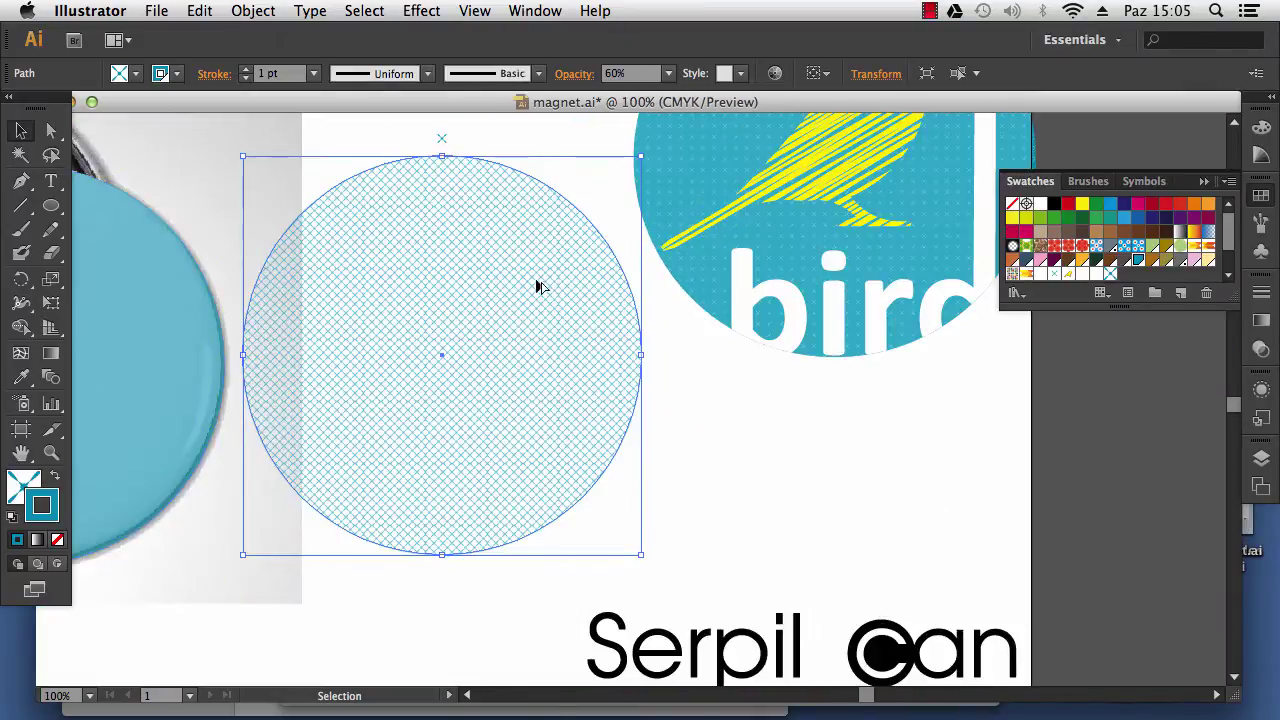
Step: Edit the cross pattern swatch, shrinking the motif inside its tile to spread the crosses apart, and save the pattern
double_click(1110, 275)
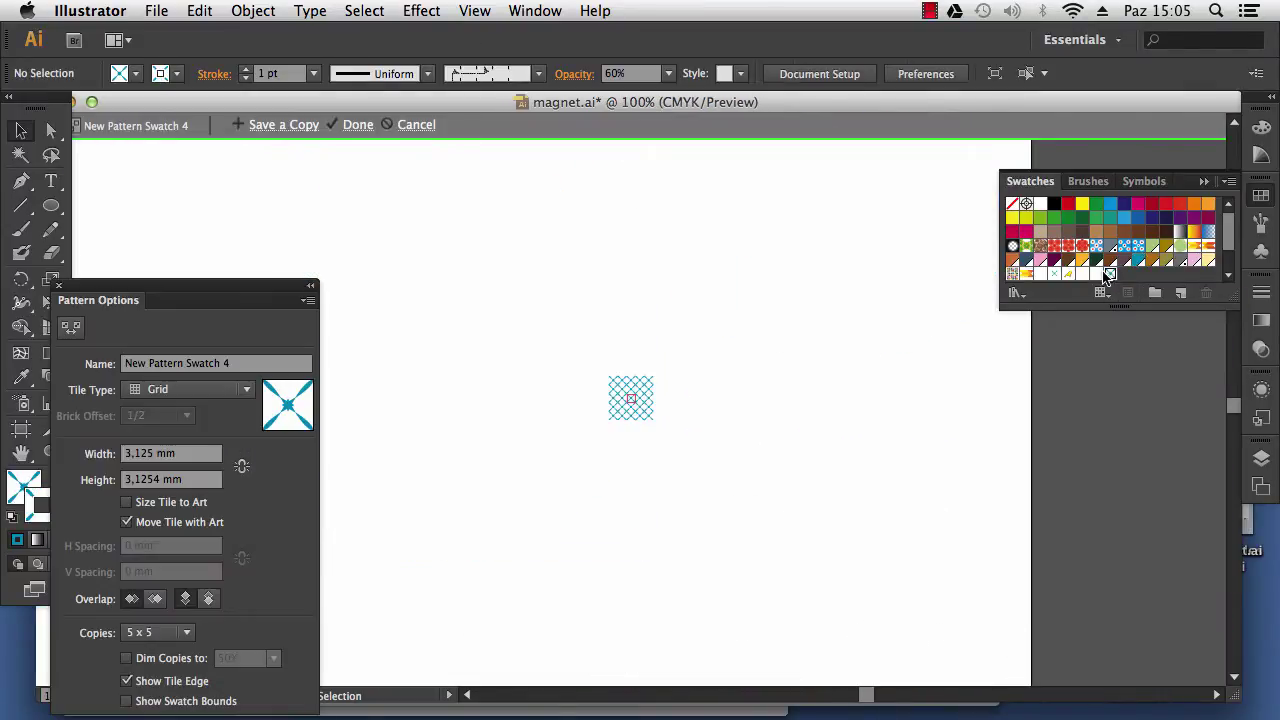
scroll(586, 416, up, 8)
drag(367, 341, 757, 329)
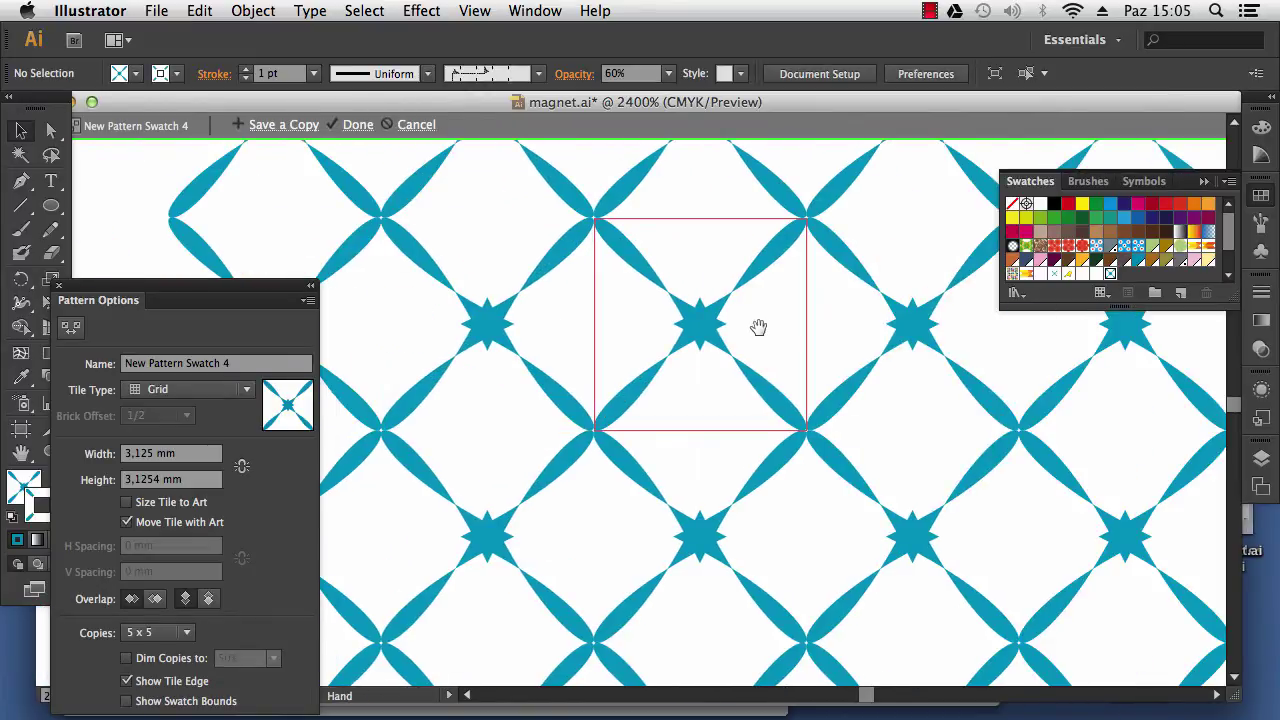
click(720, 323)
drag(800, 425, 745, 368)
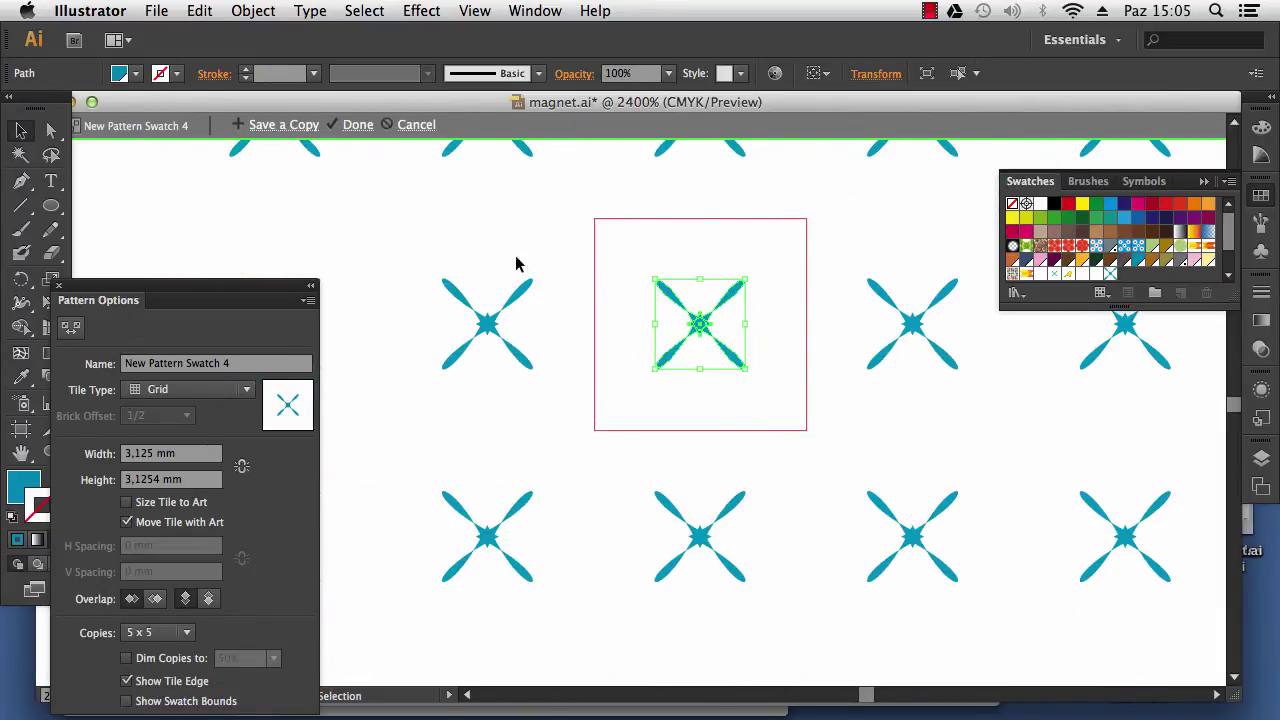
scroll(595, 276, down, 3)
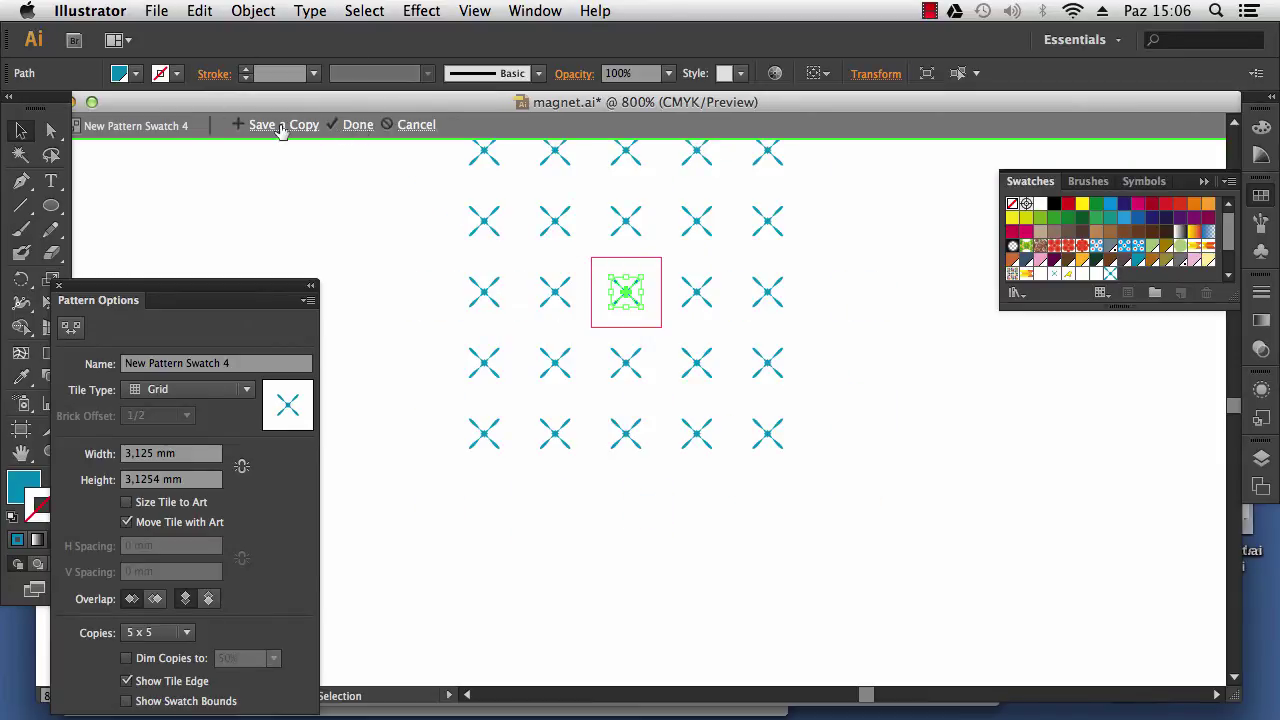
click(358, 125)
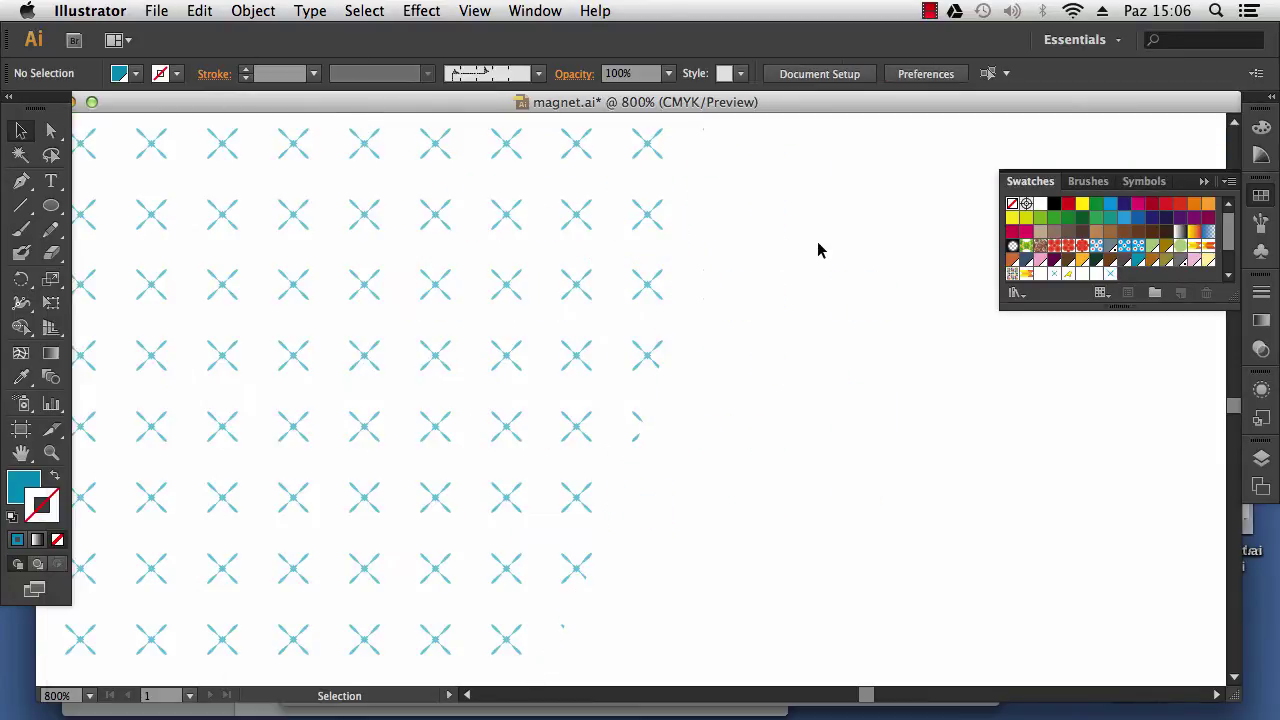
Step: Move the patterned circle exactly over the teal circle on the magnet photo and check the alignment
scroll(390, 313, down, 2)
scroll(408, 298, down, 2)
drag(494, 300, 786, 394)
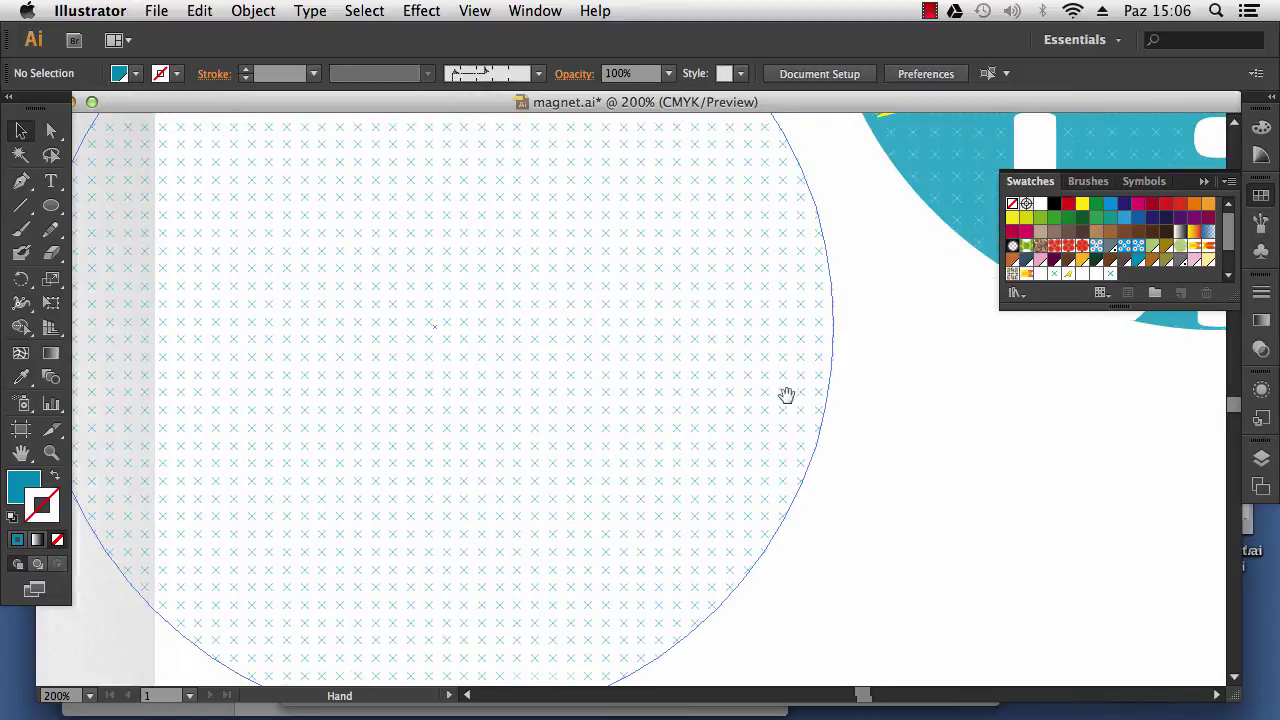
scroll(486, 343, down, 2)
drag(480, 333, 770, 352)
drag(715, 224, 298, 232)
drag(783, 226, 737, 220)
scroll(440, 306, up, 4)
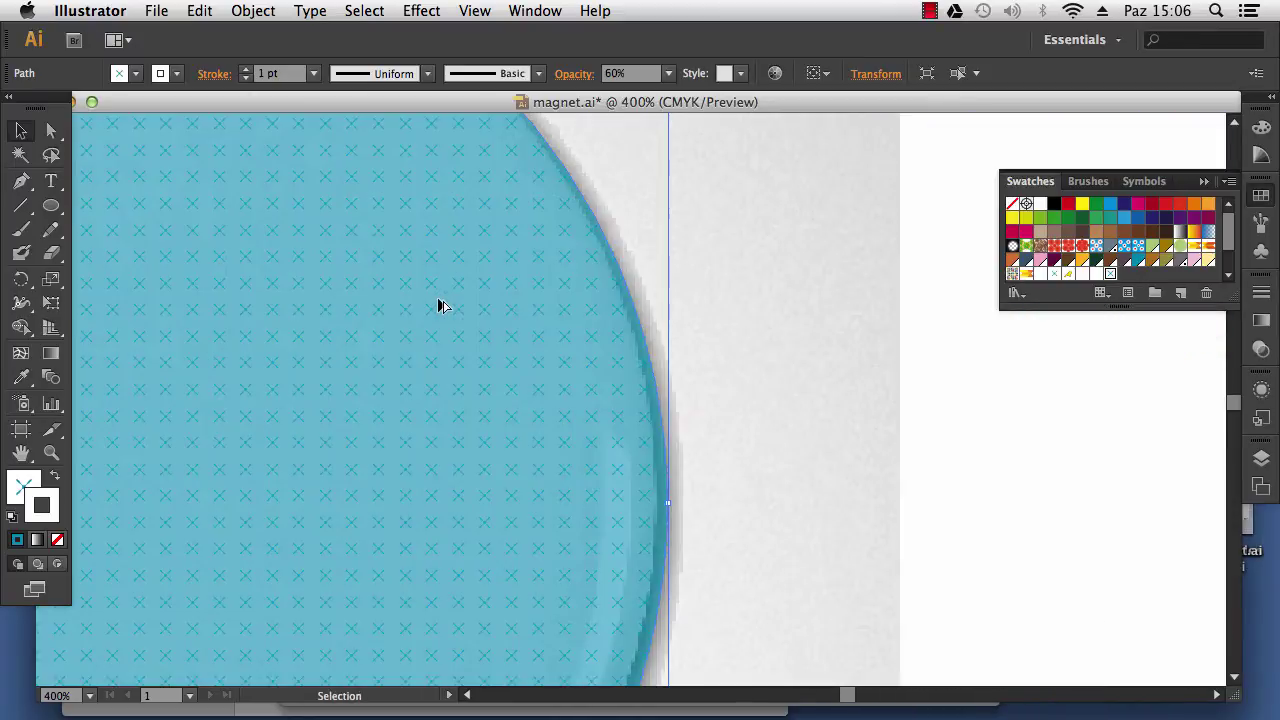
scroll(440, 305, down, 5)
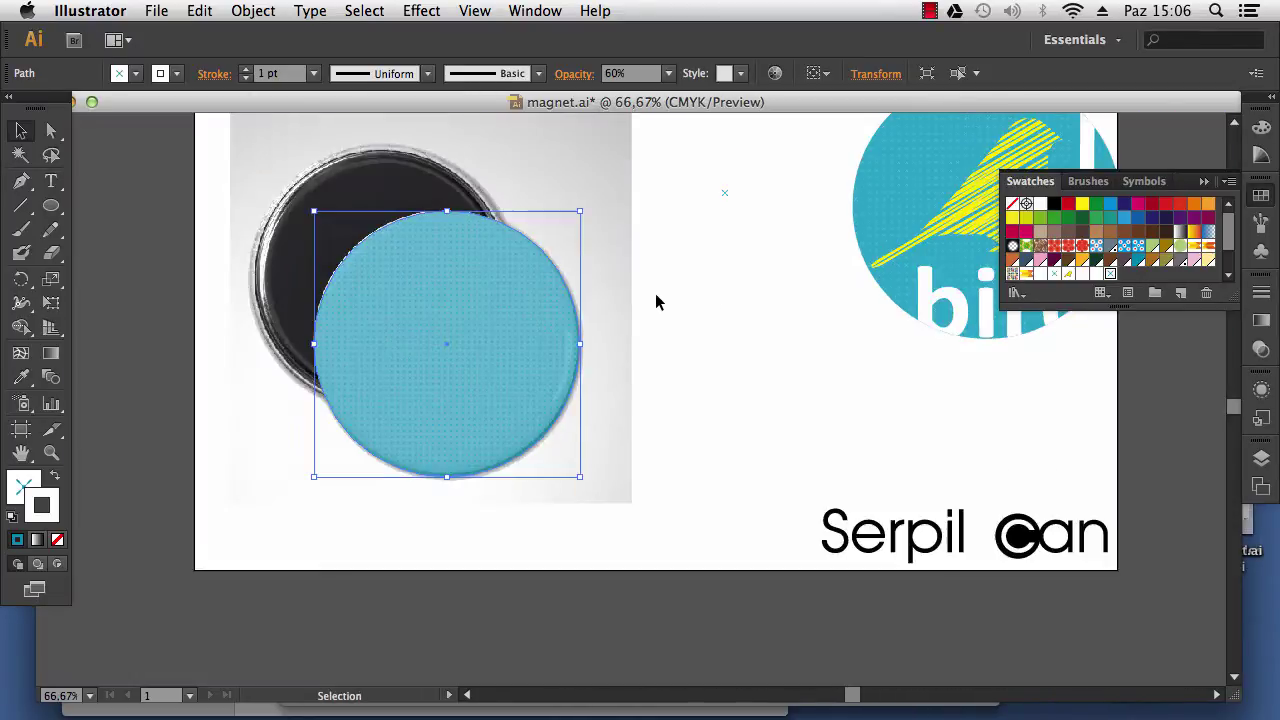
Step: Recolour the cross motif in the pattern swatch to C=0 M=0 Y=0 K=5 and save the pattern
drag(654, 300, 713, 253)
double_click(1110, 275)
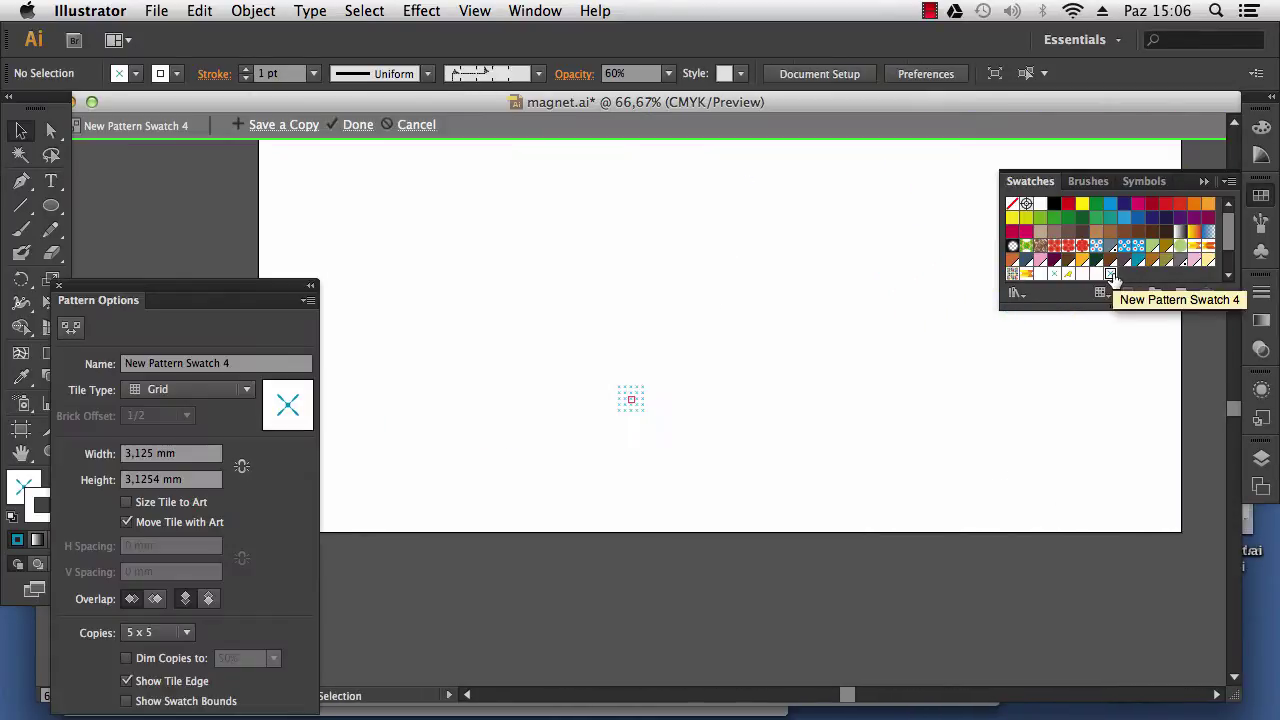
scroll(689, 387, up, 6)
scroll(433, 421, up, 3)
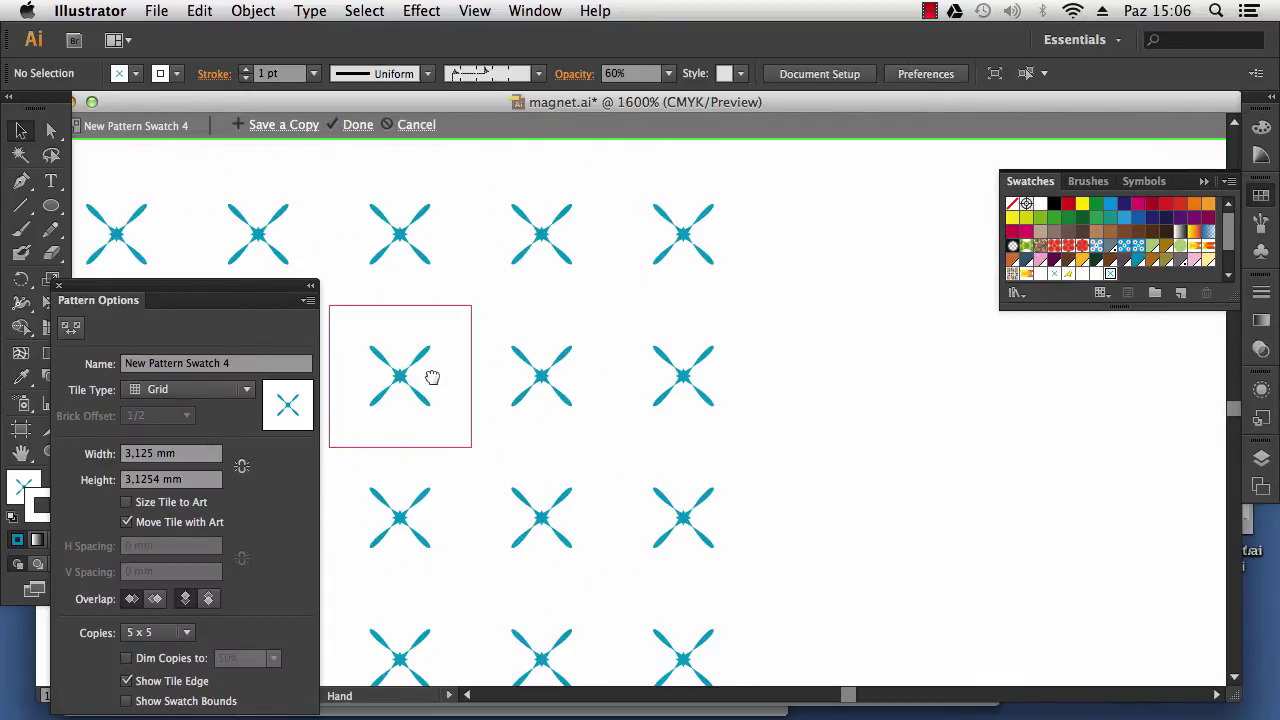
click(585, 312)
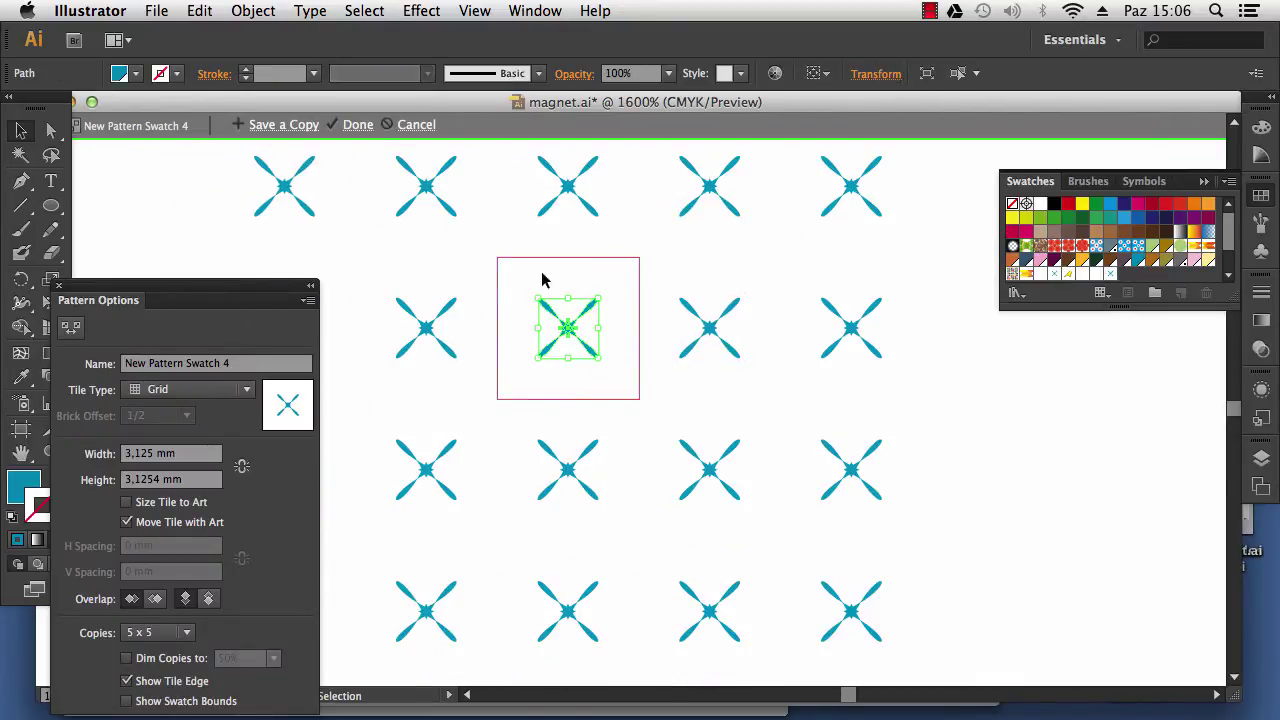
click(136, 74)
scroll(140, 188, down, 2)
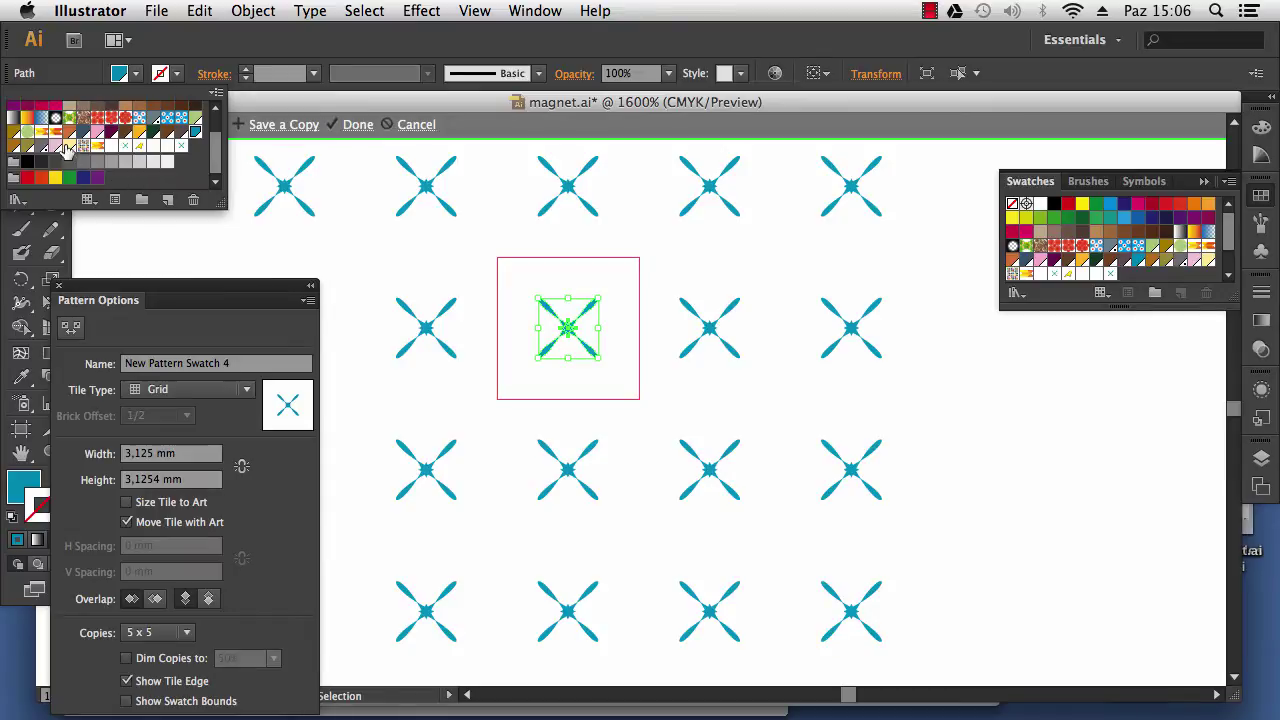
click(153, 162)
click(168, 162)
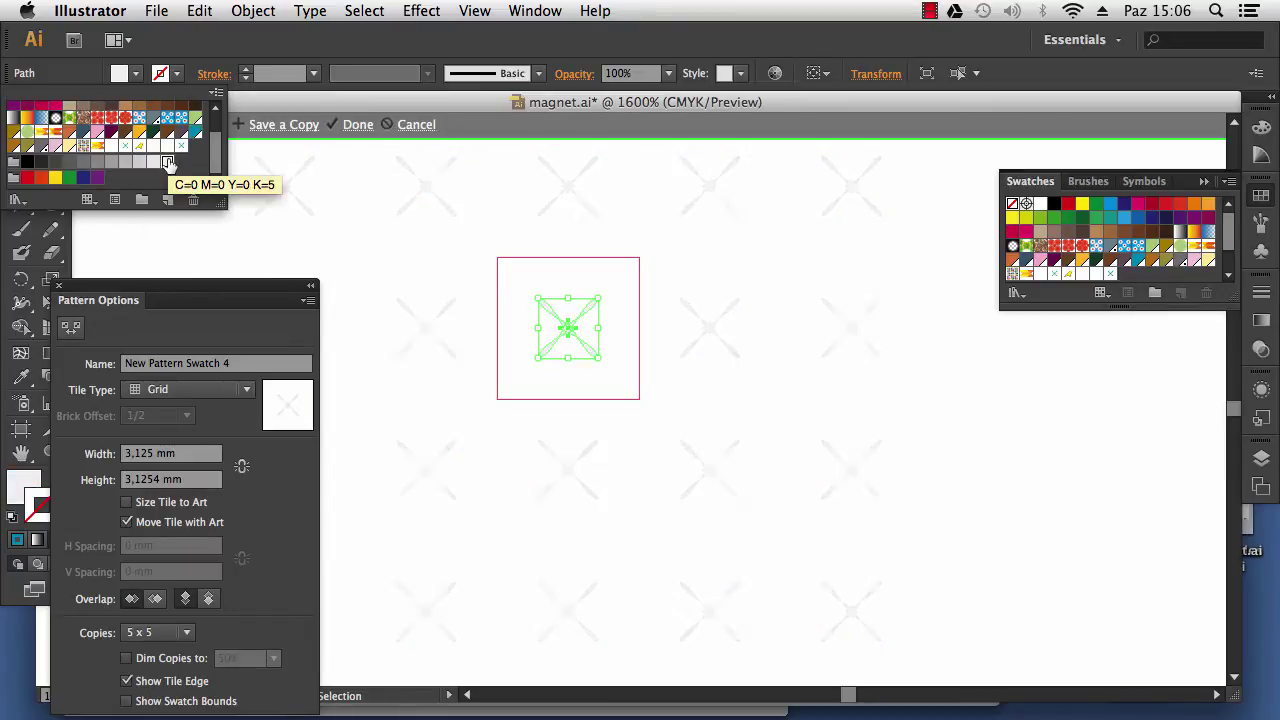
click(345, 128)
click(354, 125)
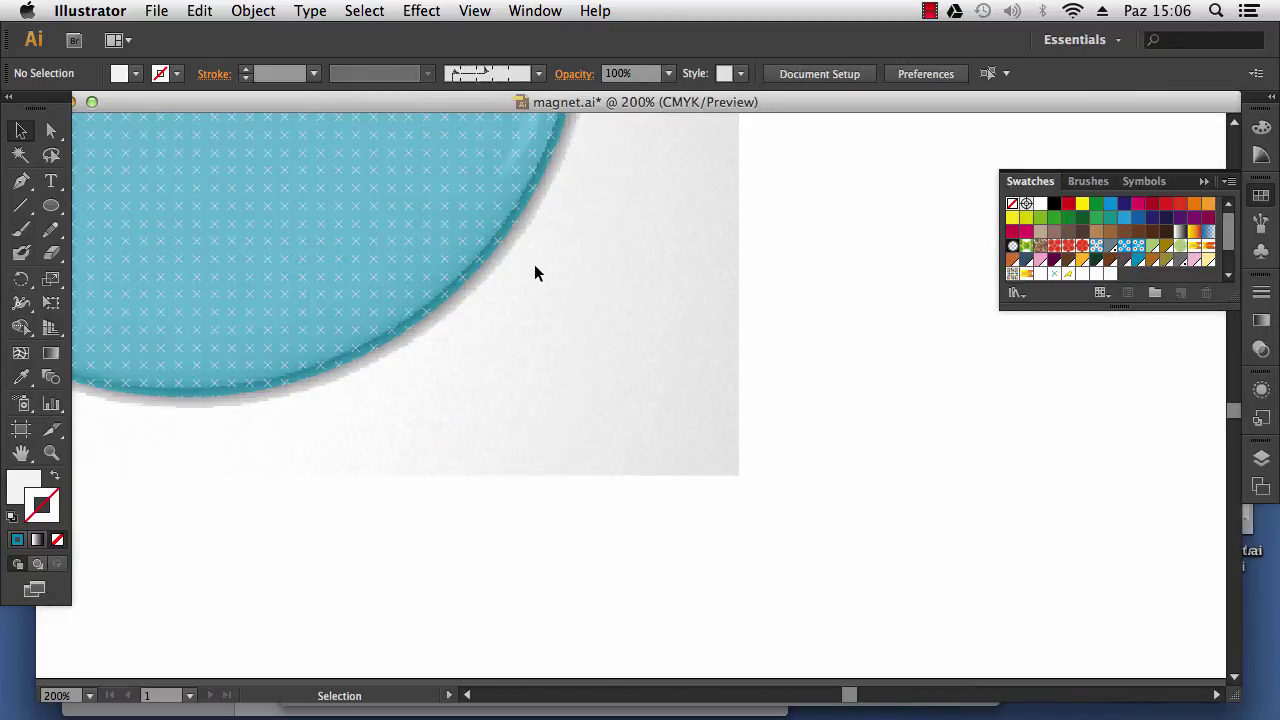
Step: Shift the patterned and teal circles slightly inward from the magnet's lower edge
key(super+minus)
drag(297, 206, 560, 458)
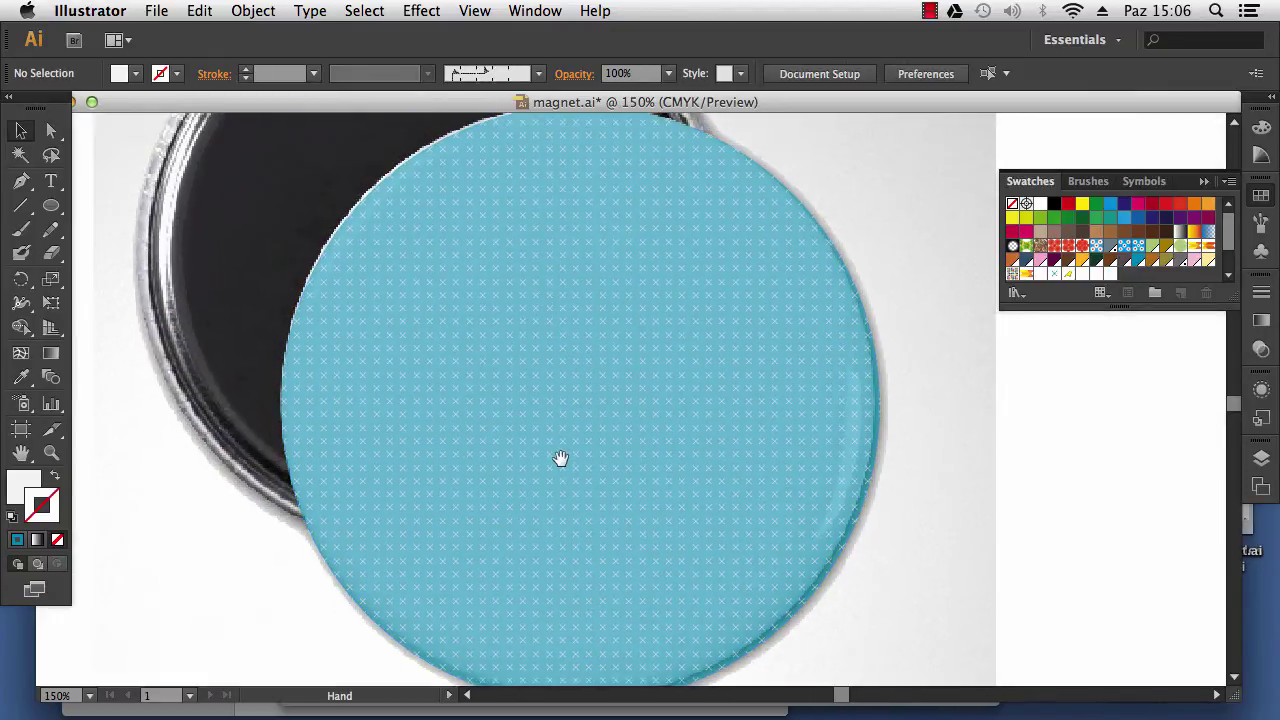
click(452, 195)
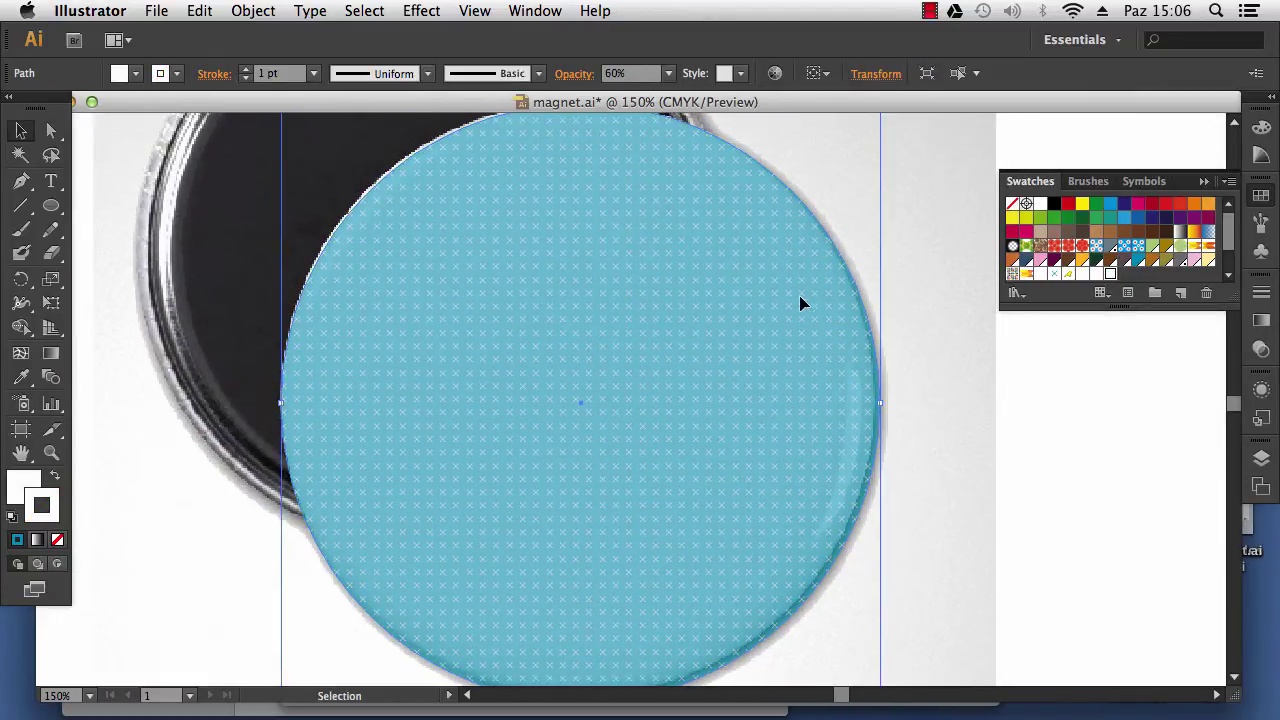
scroll(839, 577, up, 2)
drag(794, 595, 786, 399)
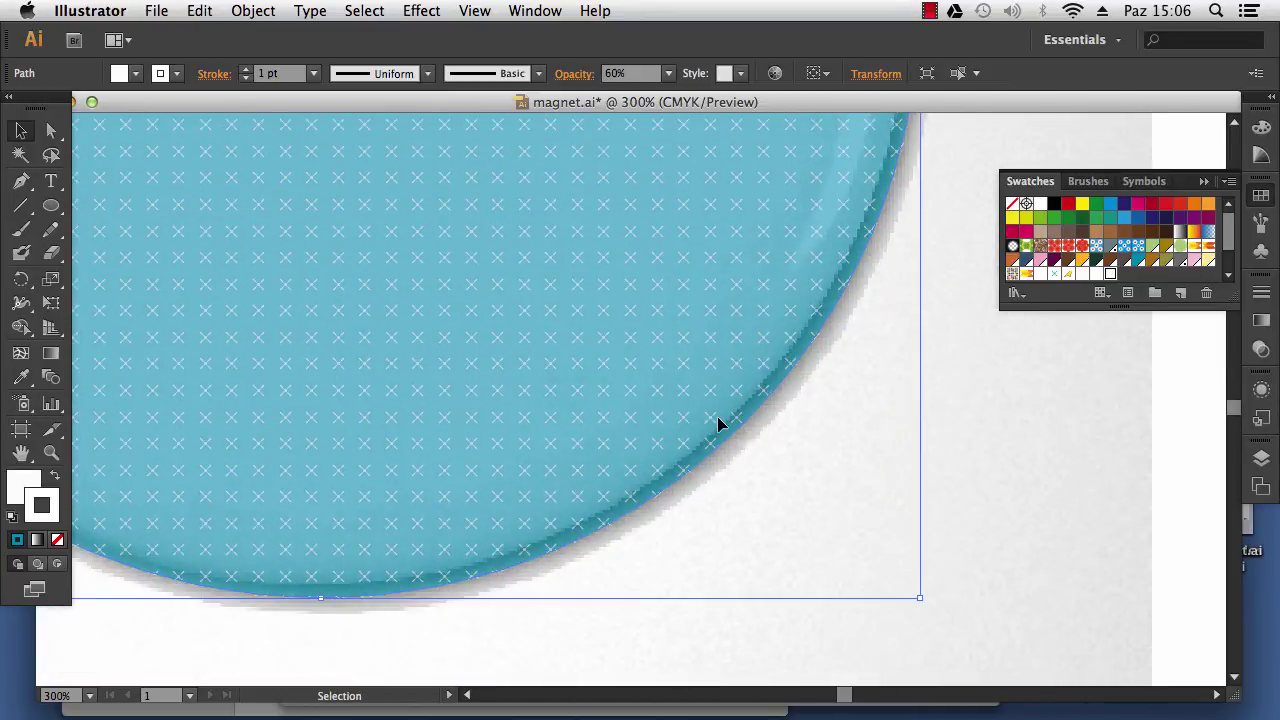
click(714, 423)
mouse_move(716, 443)
mouse_down()
mouse_move(696, 429)
mouse_move(700, 444)
mouse_up()
key(d)
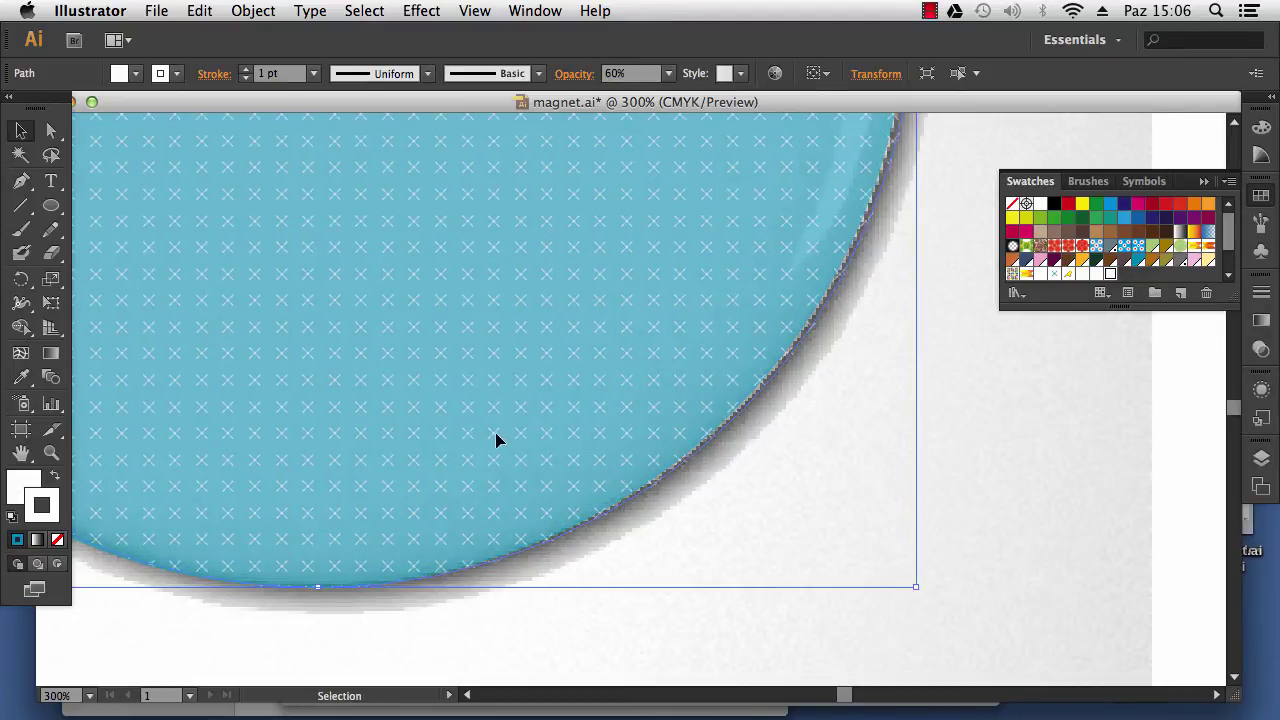
Step: Offset the patterned circle, nudge the teal circle on the magnet, and align the patterned circle over it again
drag(671, 349, 604, 320)
click(731, 402)
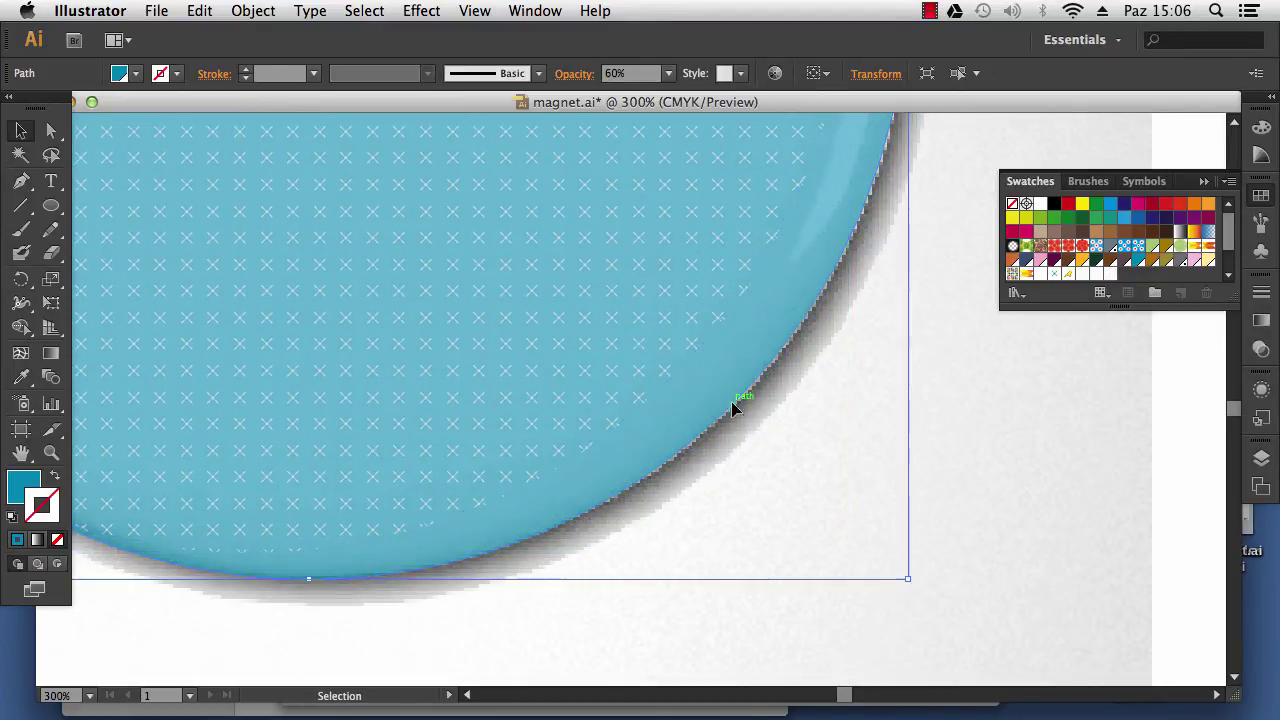
drag(730, 397, 732, 401)
click(595, 343)
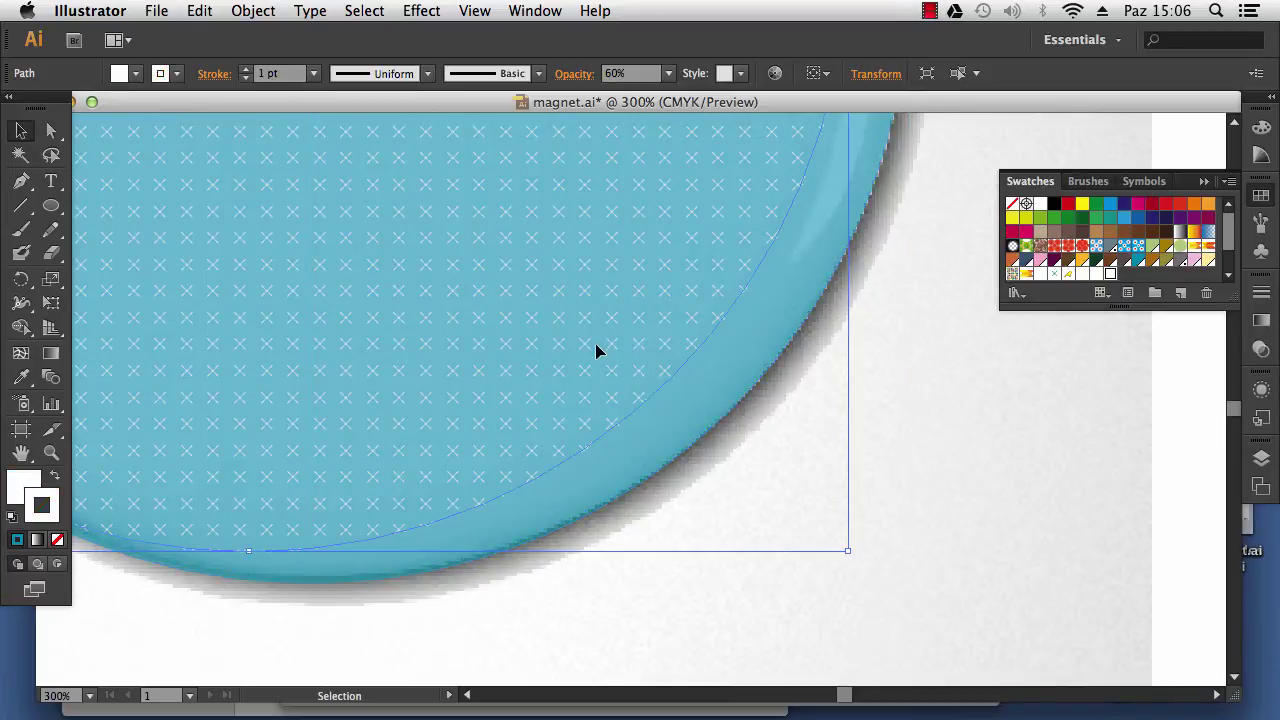
drag(577, 370, 636, 404)
Step: Narrow the patterned circle slightly from its edge over the black magnet back
scroll(508, 338, down, 2)
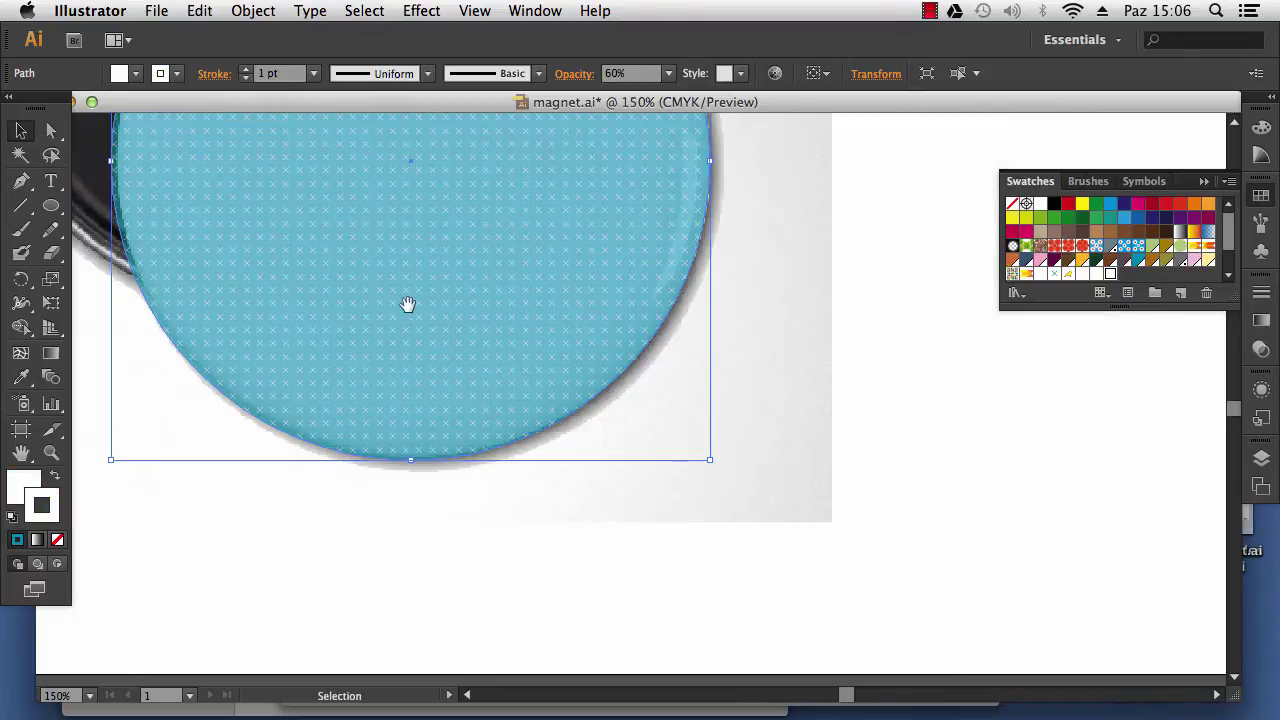
drag(408, 306, 550, 495)
drag(555, 362, 567, 505)
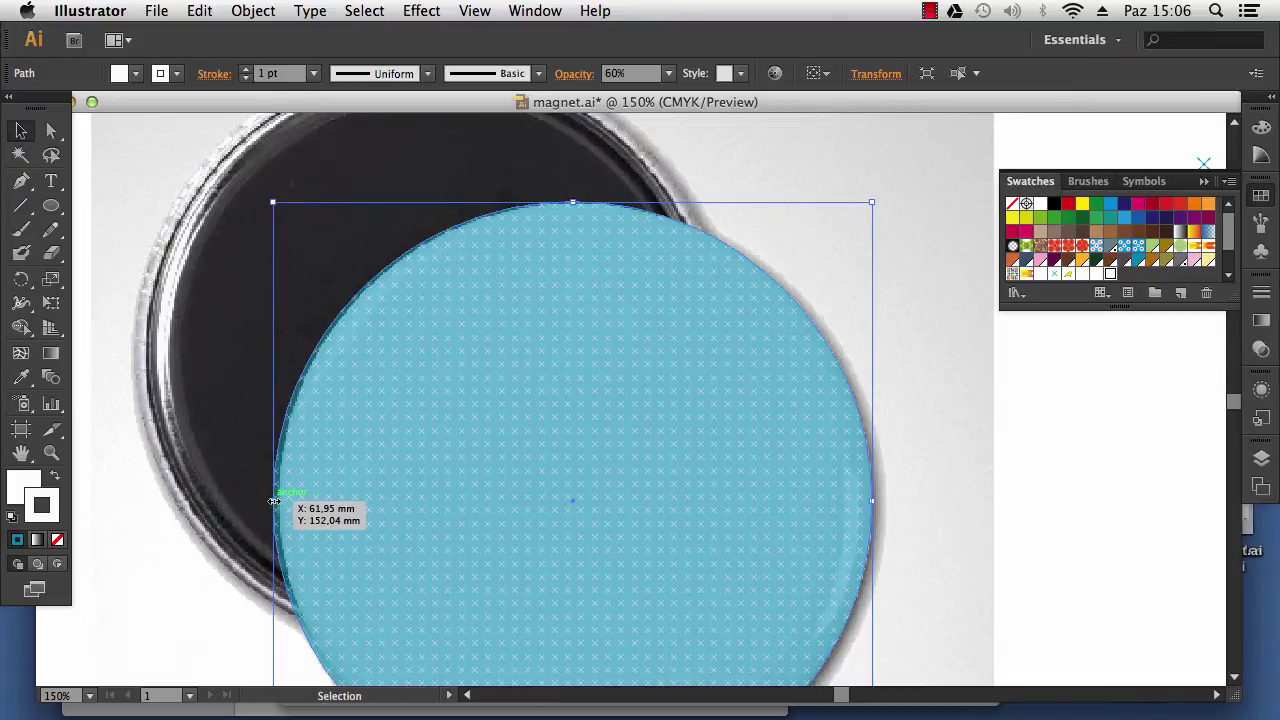
drag(274, 501, 278, 506)
Step: Place the cross-patterned circle on the empty canvas beside the artboard
key(super+minus)
key(super+minus)
drag(907, 413, 483, 320)
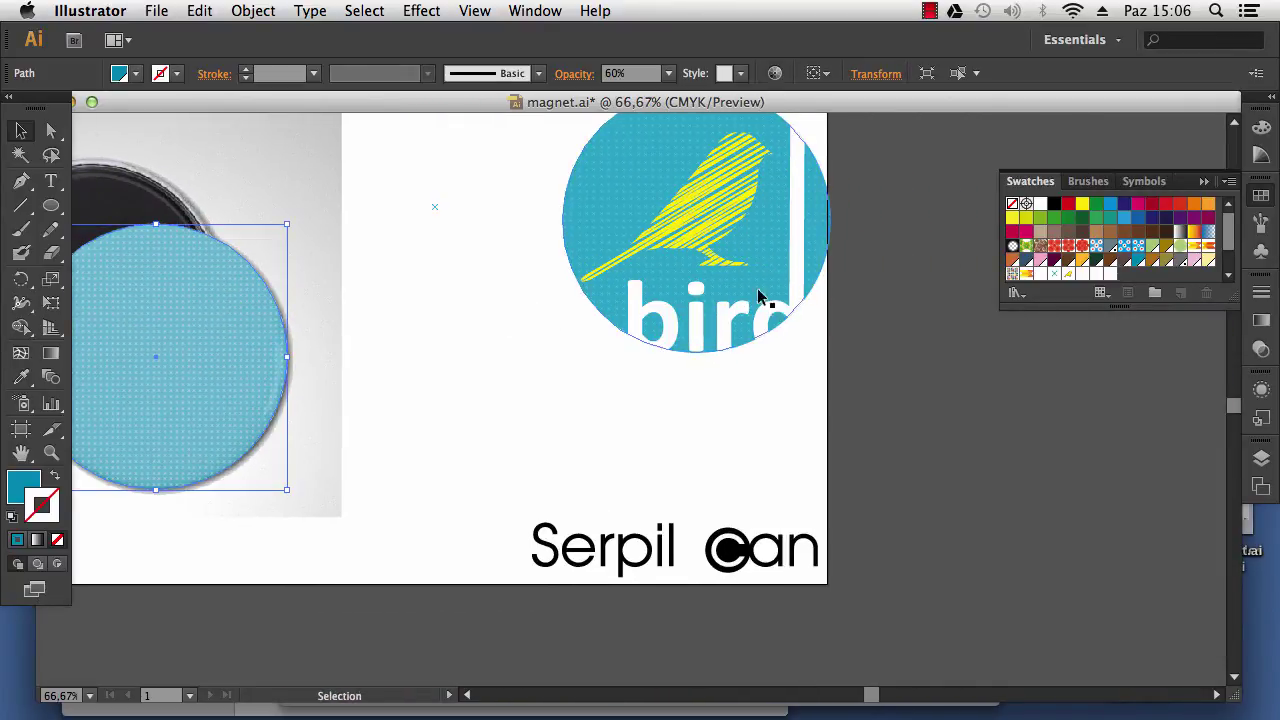
mouse_move(231, 326)
mouse_down()
mouse_move(310, 387)
mouse_move(1023, 366)
mouse_move(1128, 425)
mouse_up()
drag(688, 388, 666, 380)
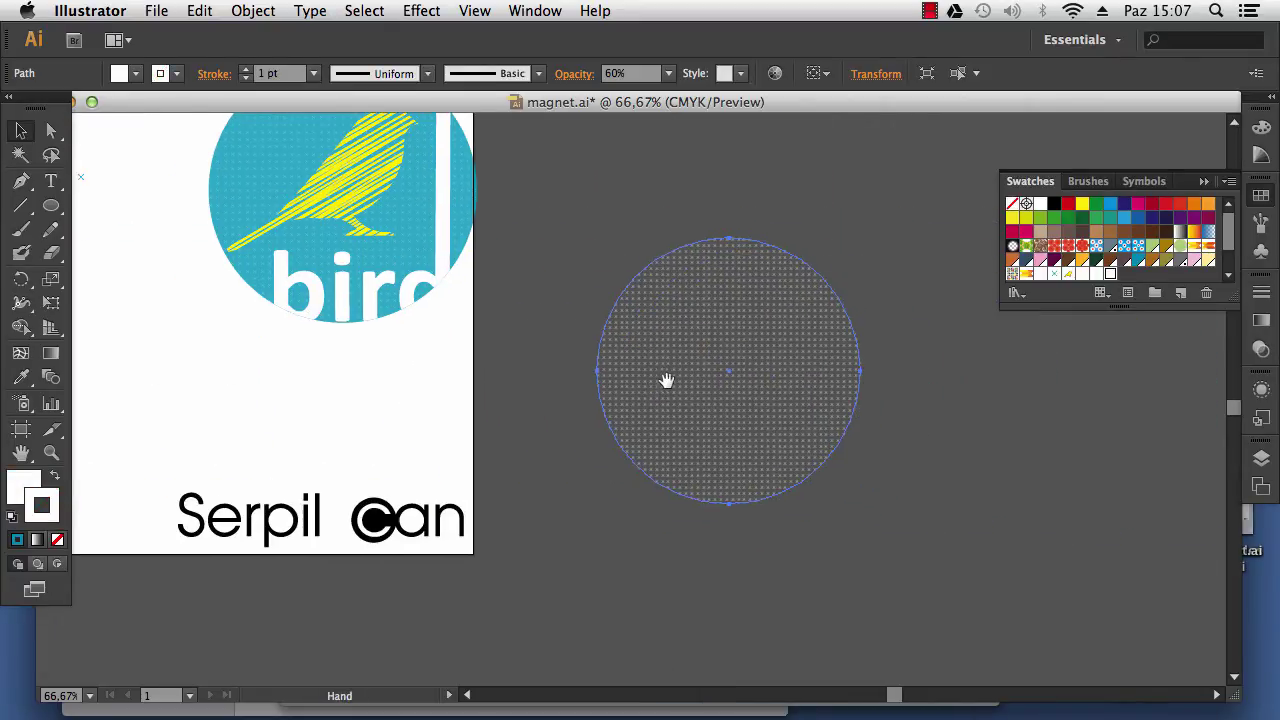
Step: Fill the circle beside the artboard with the teal swatch and shift it slightly upward
click(135, 80)
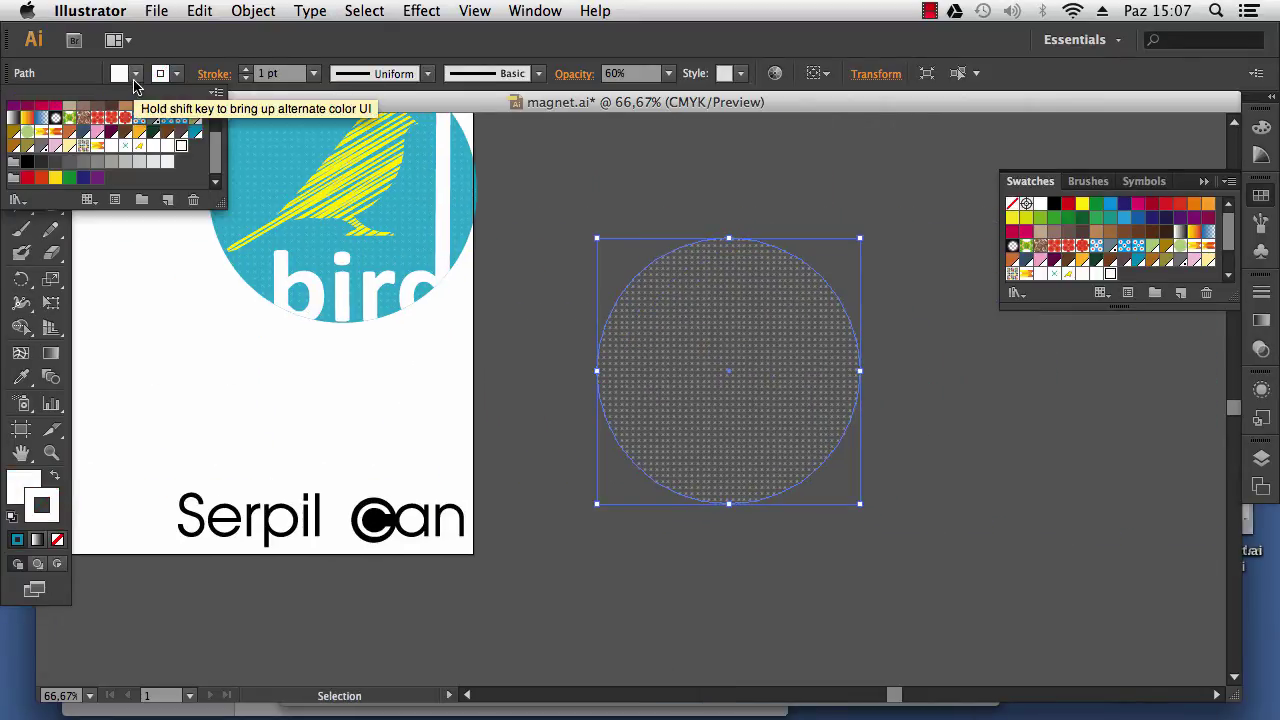
click(190, 133)
drag(720, 287, 712, 221)
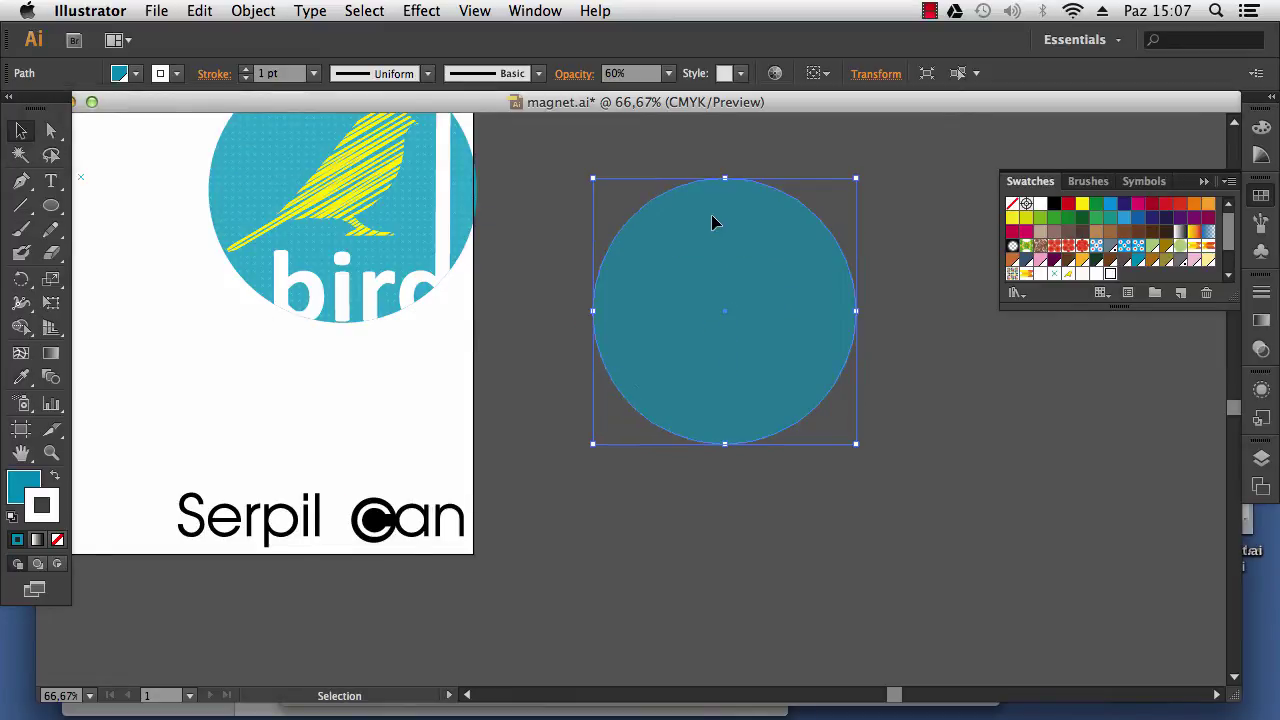
Step: Add a text box reading "bird" in Calibri Bold 36 pt on the artboard below the reference bird design
click(447, 353)
click(51, 181)
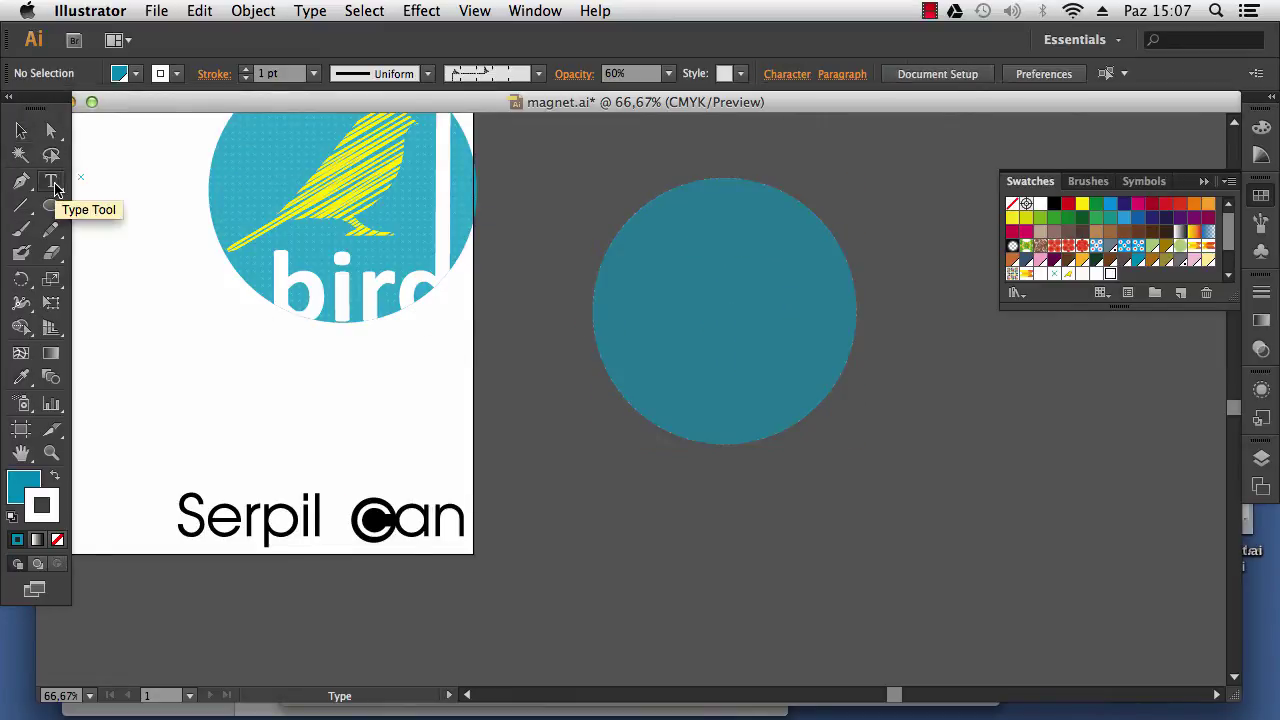
drag(261, 383, 450, 444)
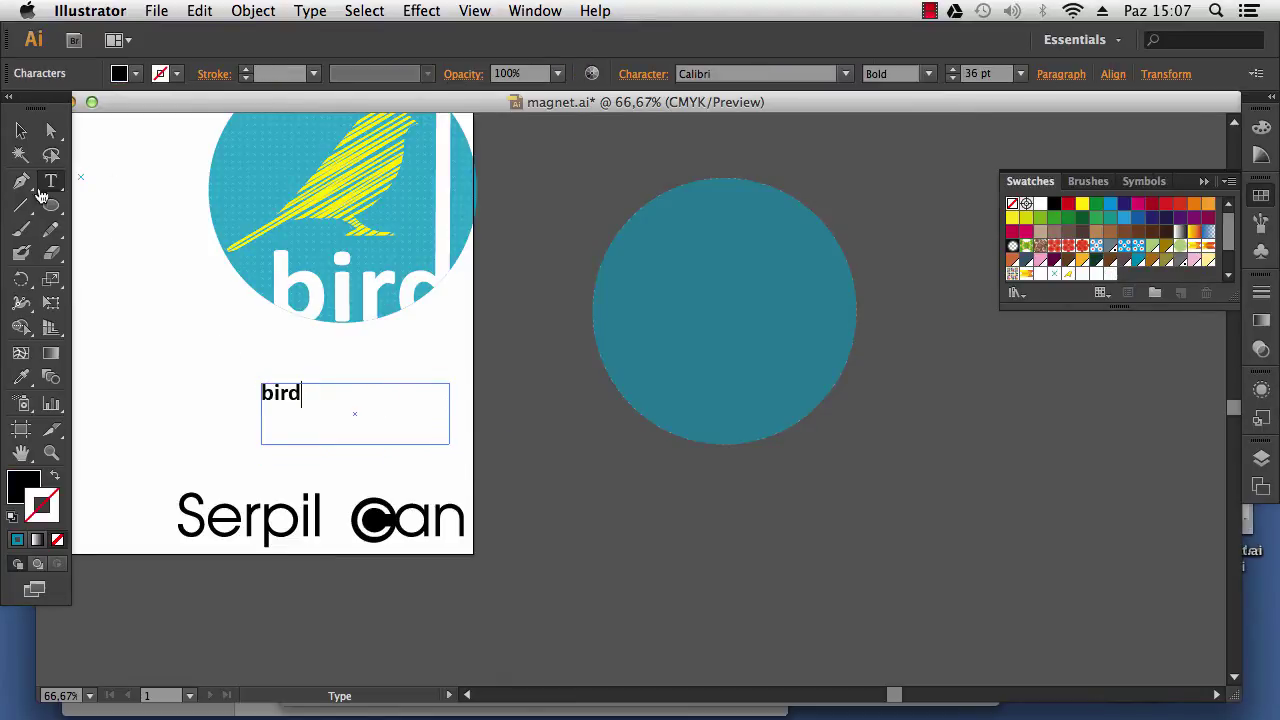
key(super+a)
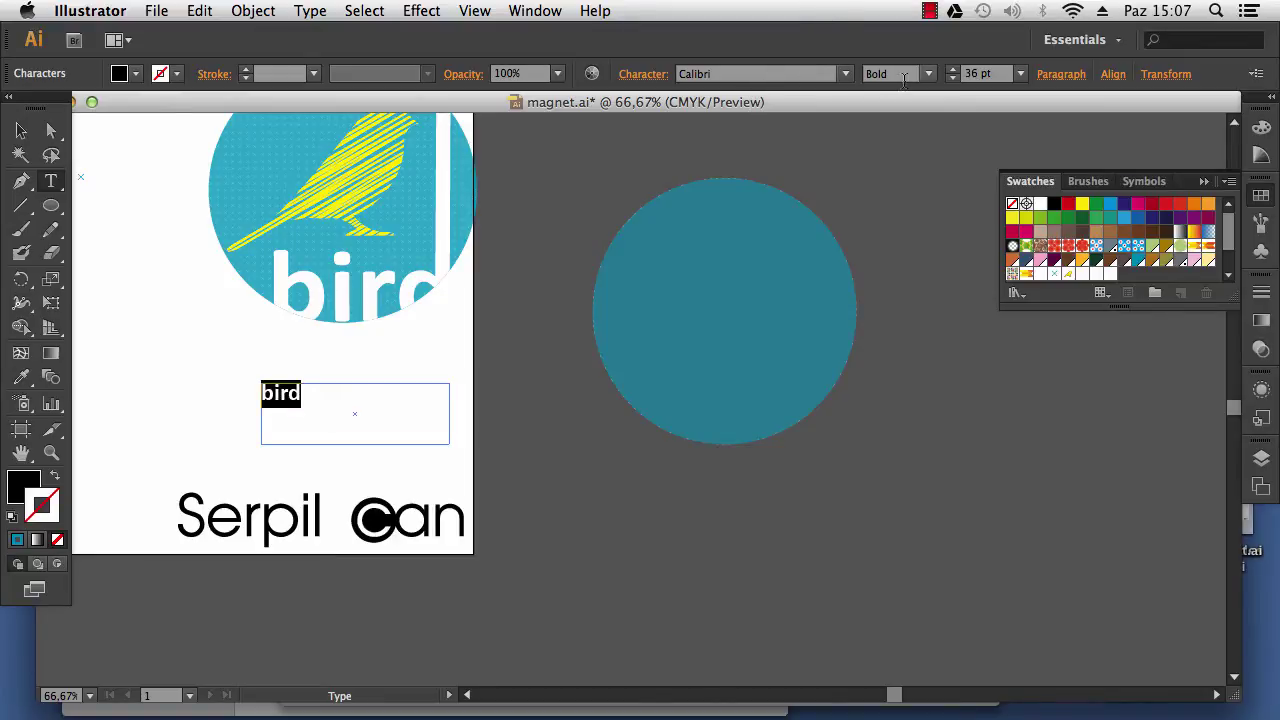
click(19, 132)
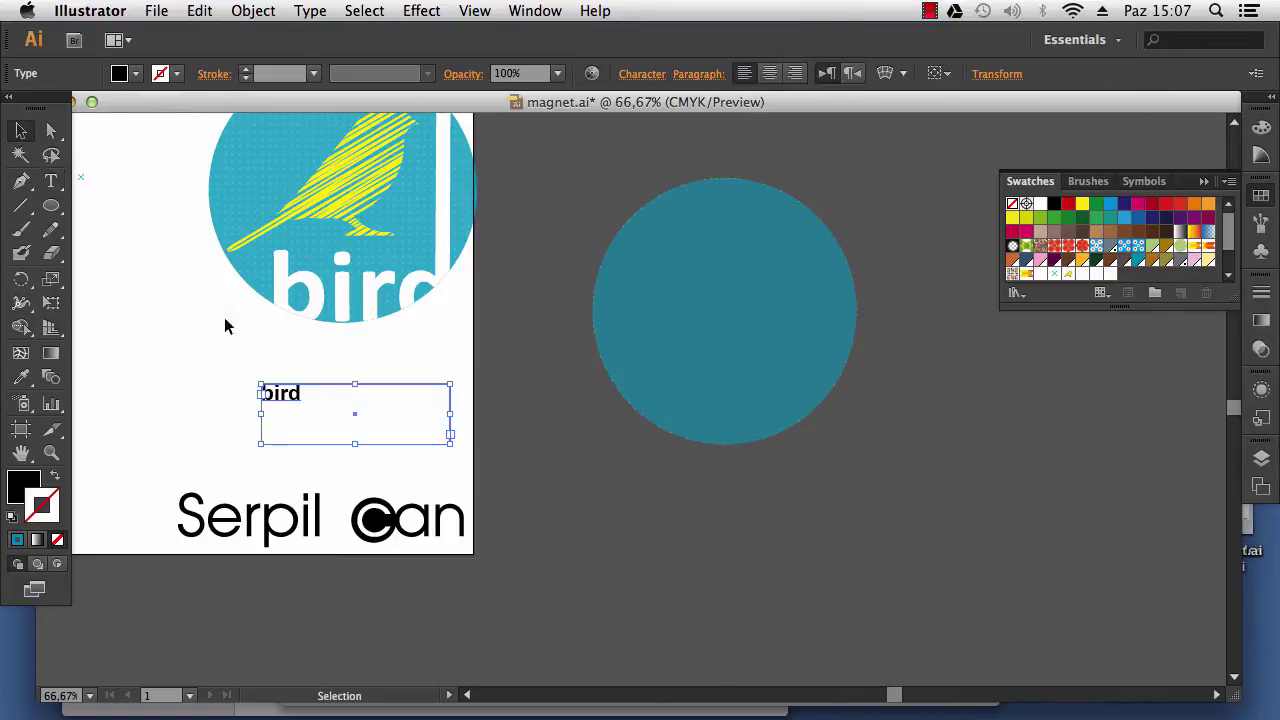
Step: Fill the "bird" text with white and move it onto the lower part of the teal circle beside the artboard
click(136, 75)
click(27, 107)
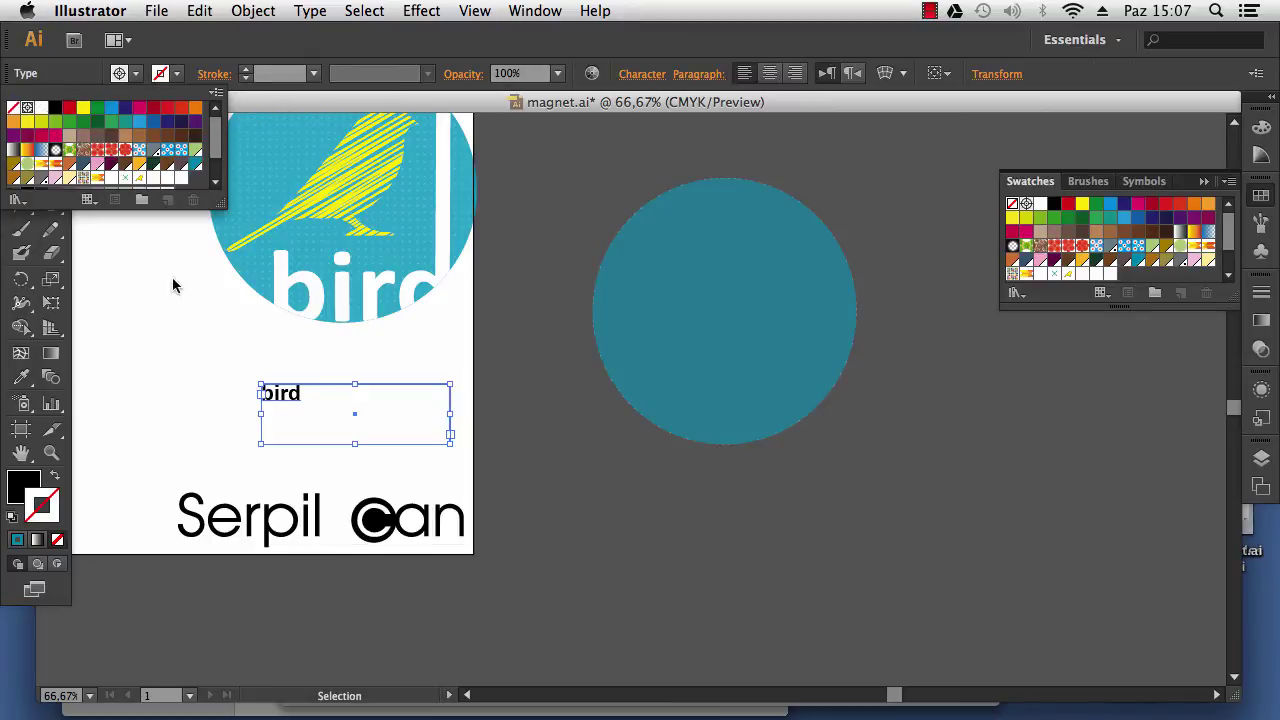
click(41, 109)
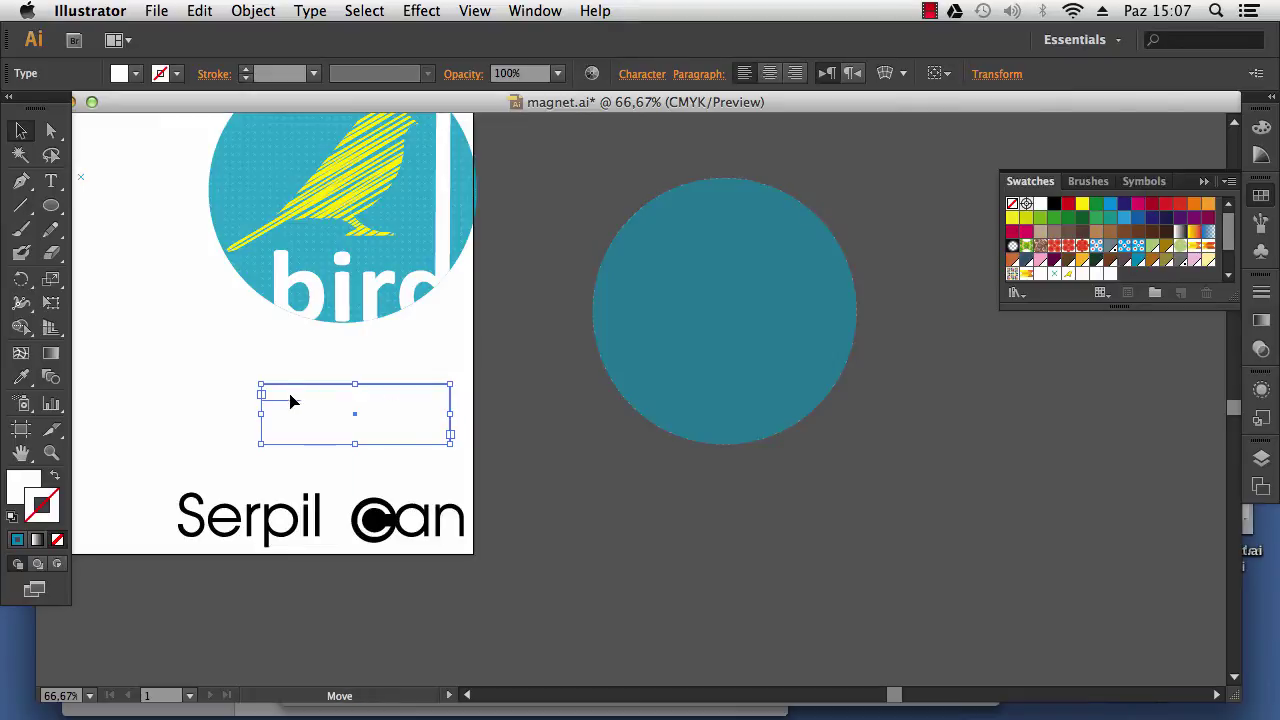
drag(290, 401, 702, 412)
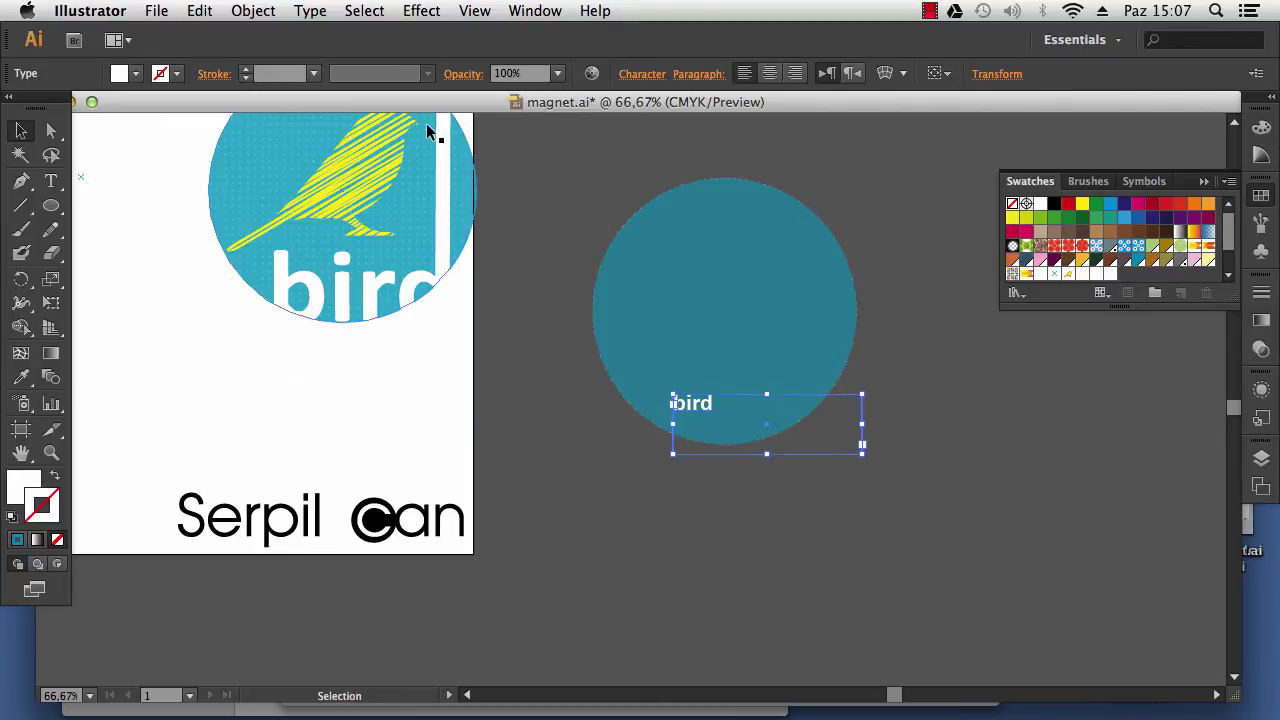
drag(514, 243, 524, 281)
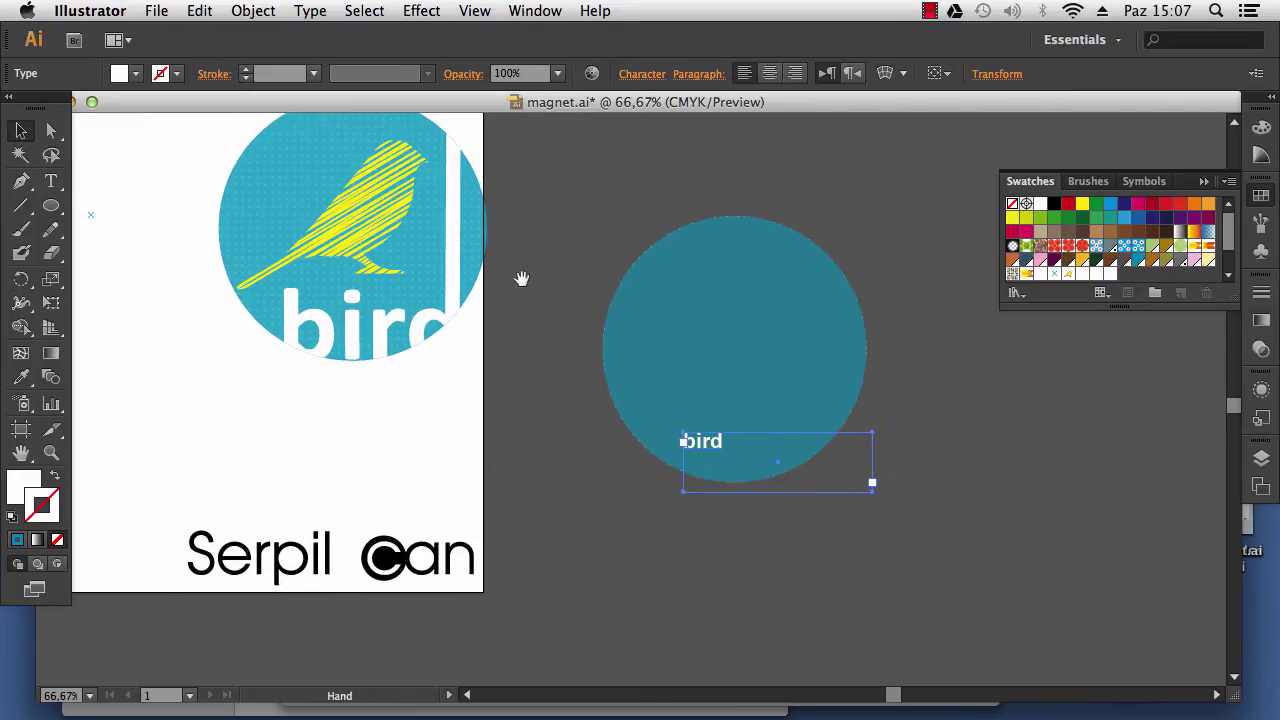
Step: Convert the "bird" text to outlines and enlarge the lettering to span most of the circle's width
click(254, 14)
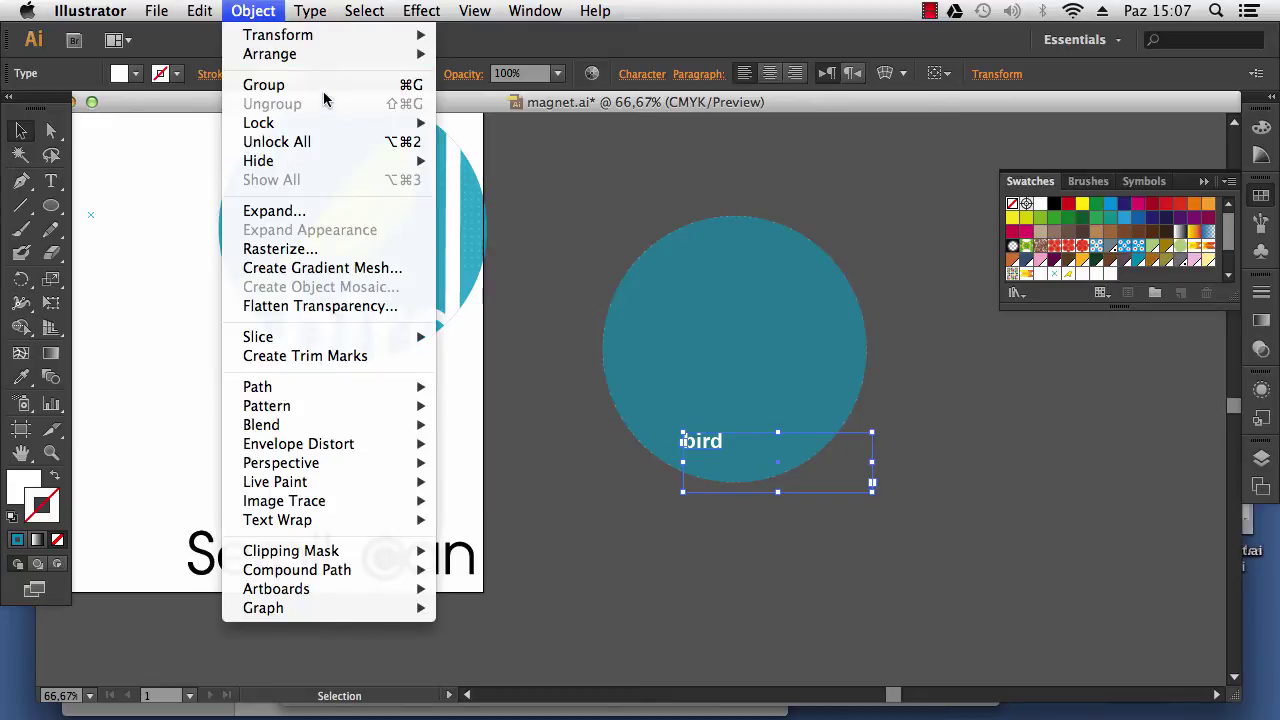
mouse_move(312, 12)
click(352, 222)
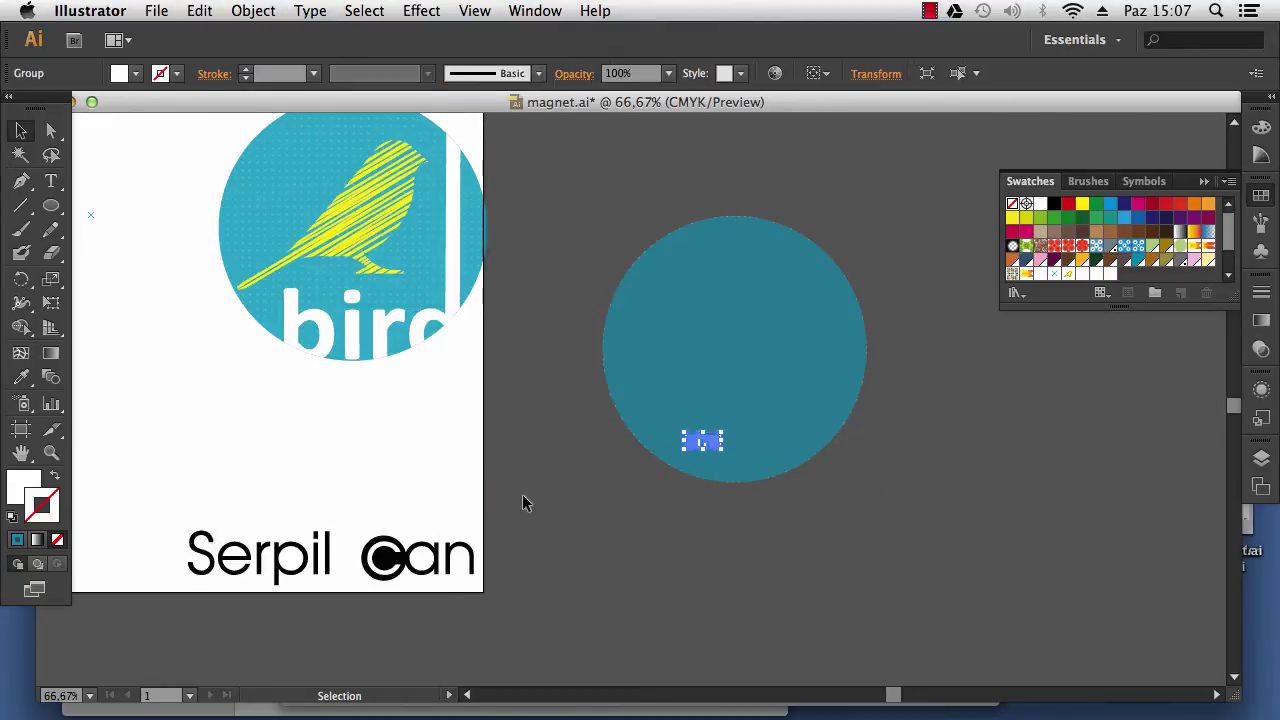
drag(720, 446, 851, 357)
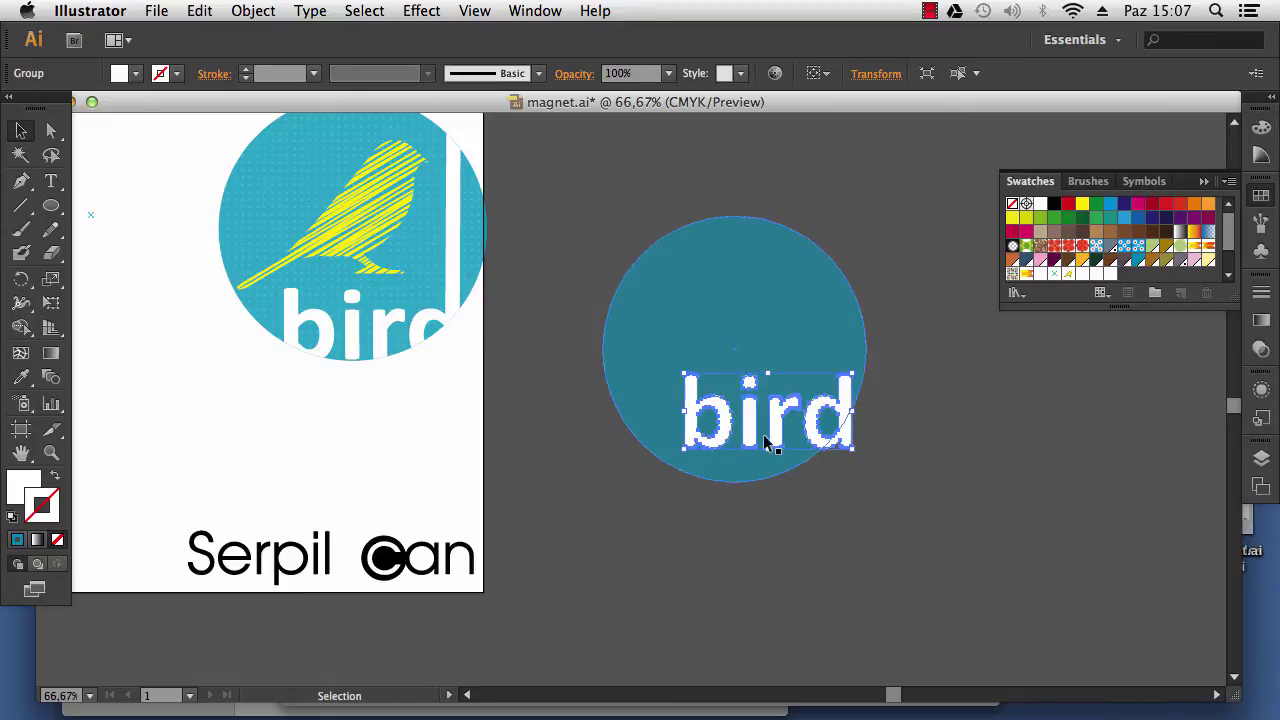
Step: Position the "bird" lettering so its base slightly overlaps the lower edge of the teal circle
drag(770, 433, 827, 470)
scroll(745, 475, up, 3)
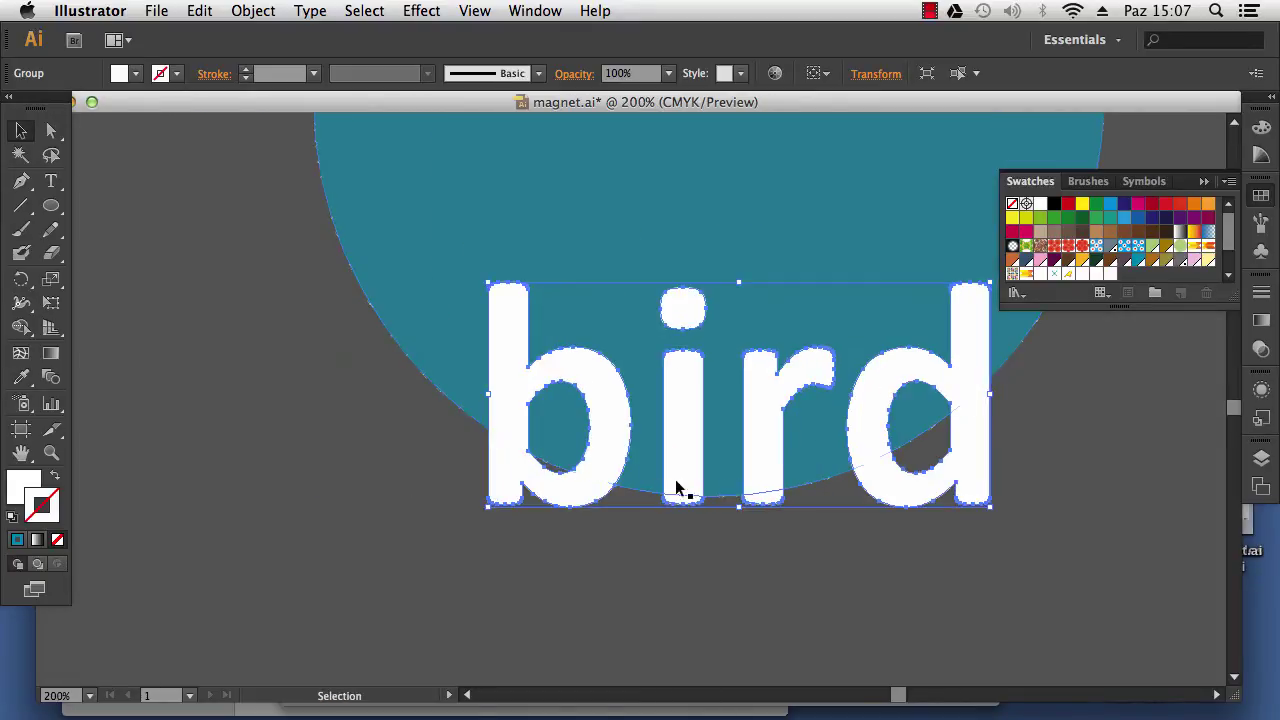
click(444, 470)
scroll(434, 466, down, 4)
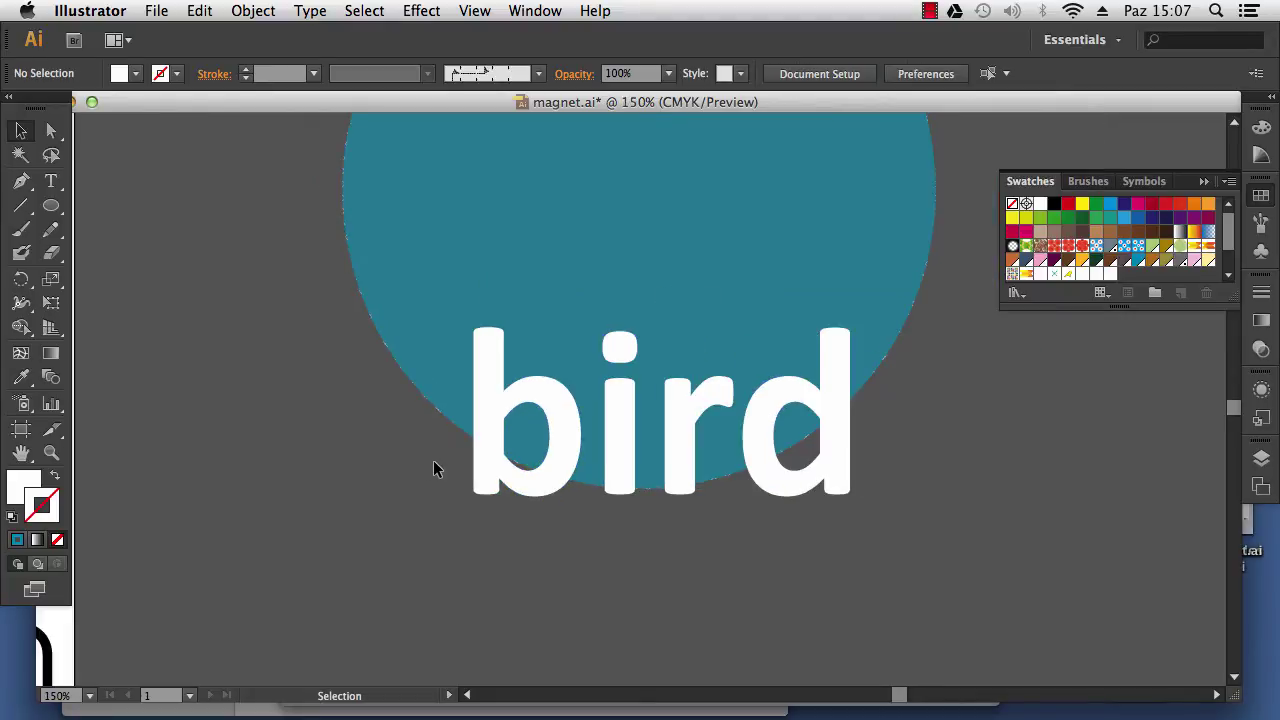
scroll(434, 466, up, 3)
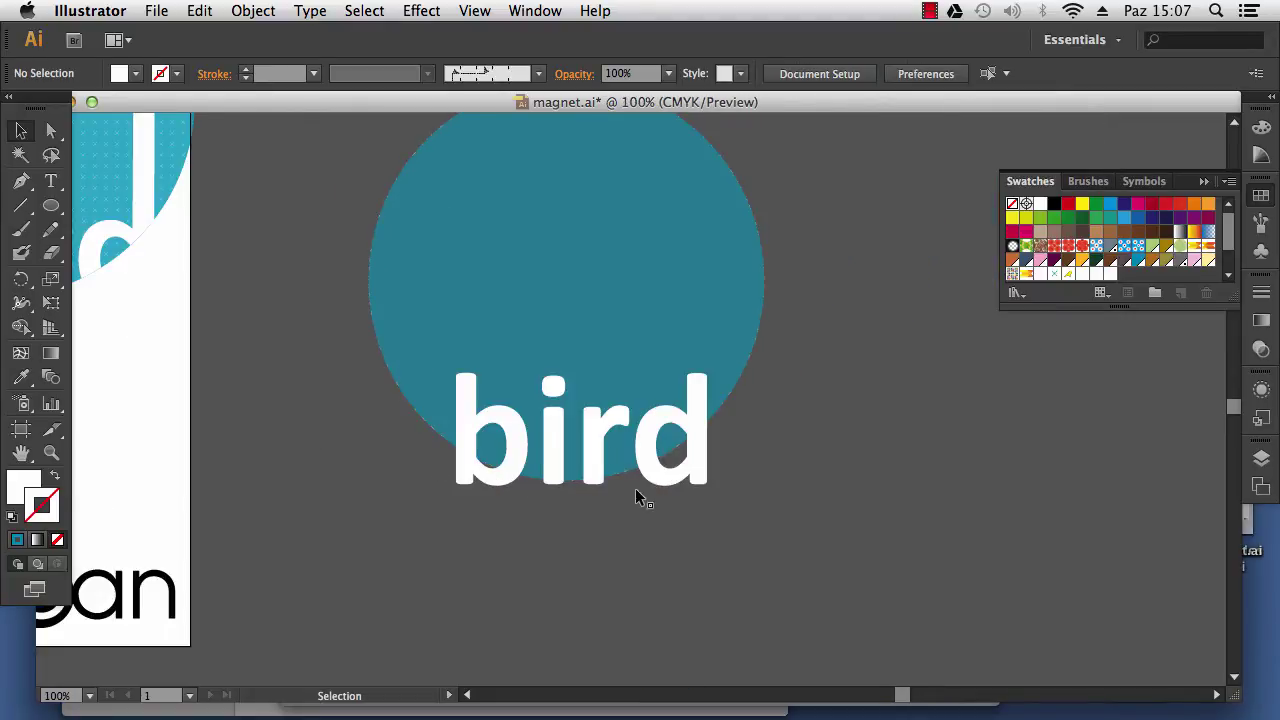
scroll(617, 427, down, 4)
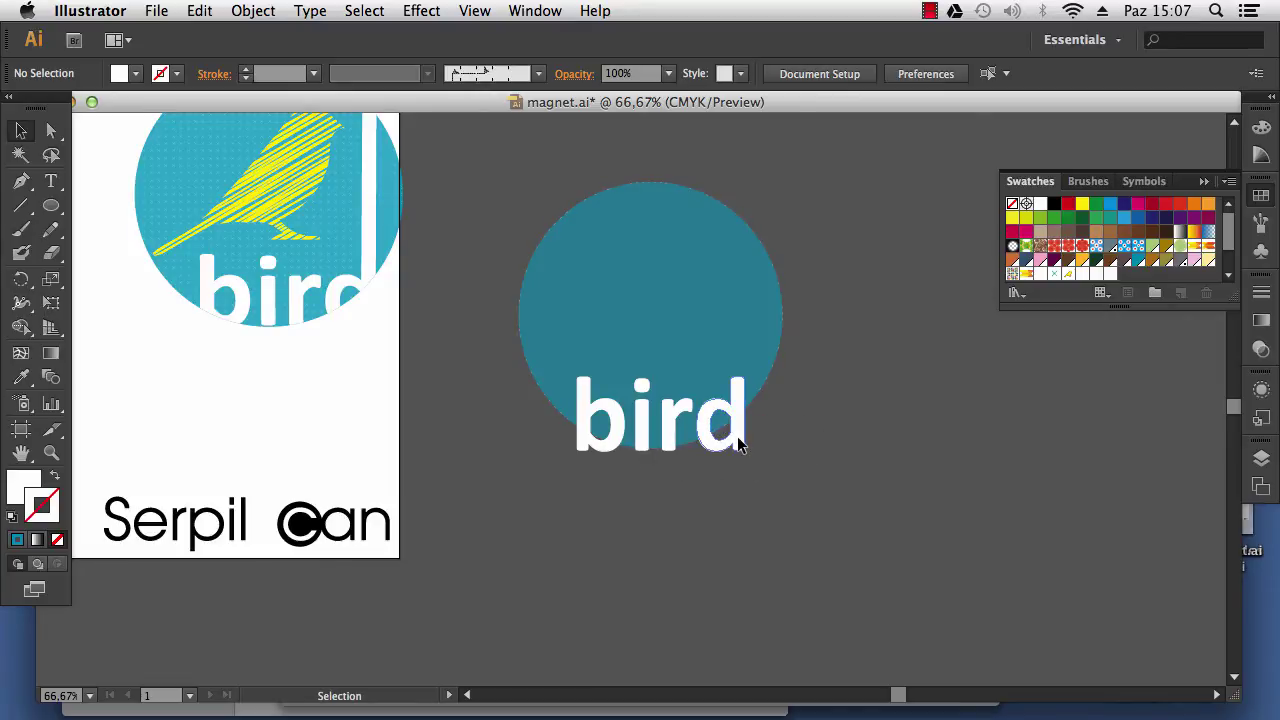
drag(738, 444, 740, 445)
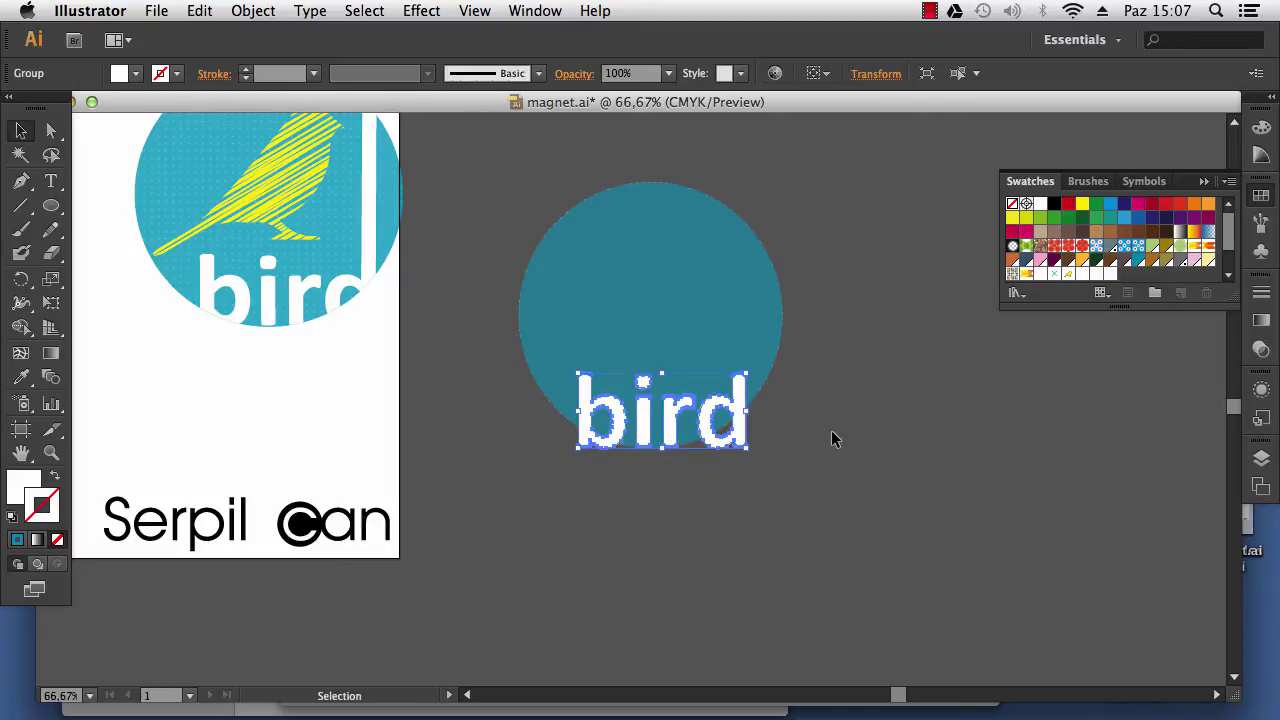
click(831, 435)
click(737, 445)
click(796, 426)
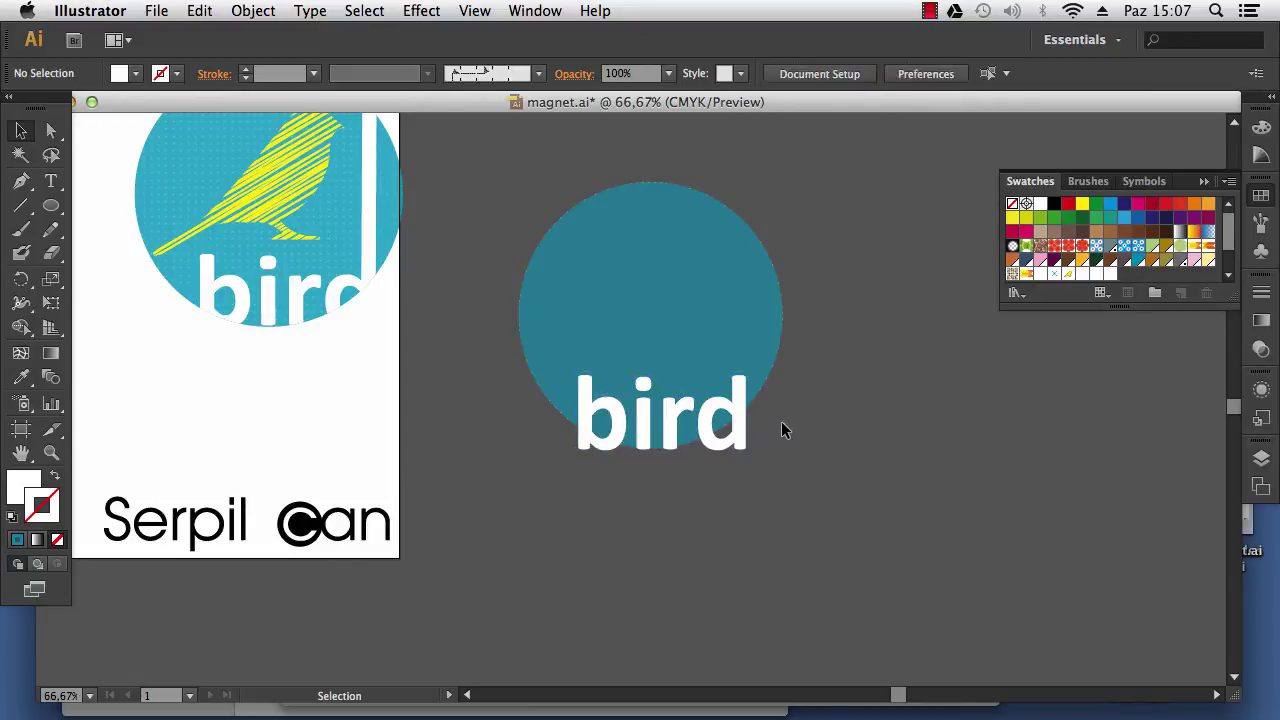
Step: Ungroup the outlined "bird" lettering into separate letters
click(743, 381)
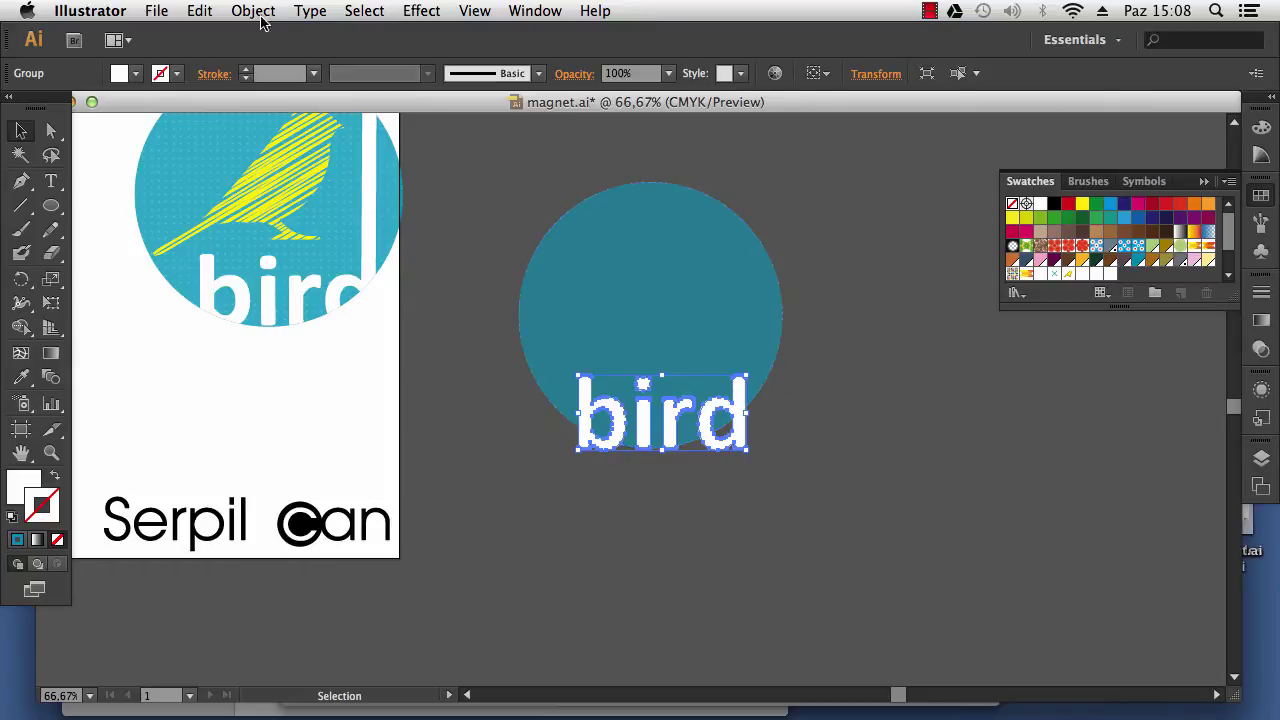
click(236, 10)
click(286, 103)
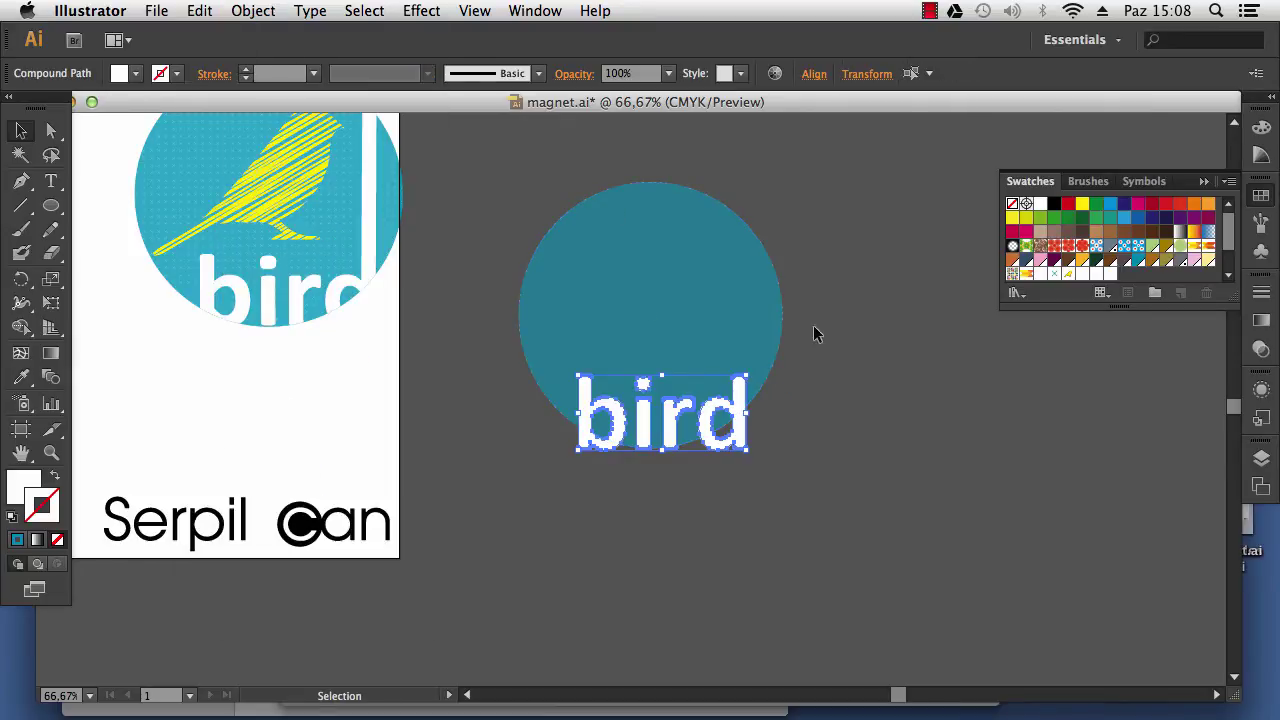
click(837, 347)
click(742, 390)
key(super+plus)
key(super+plus)
key(super+plus)
key(super+plus)
key(super+plus)
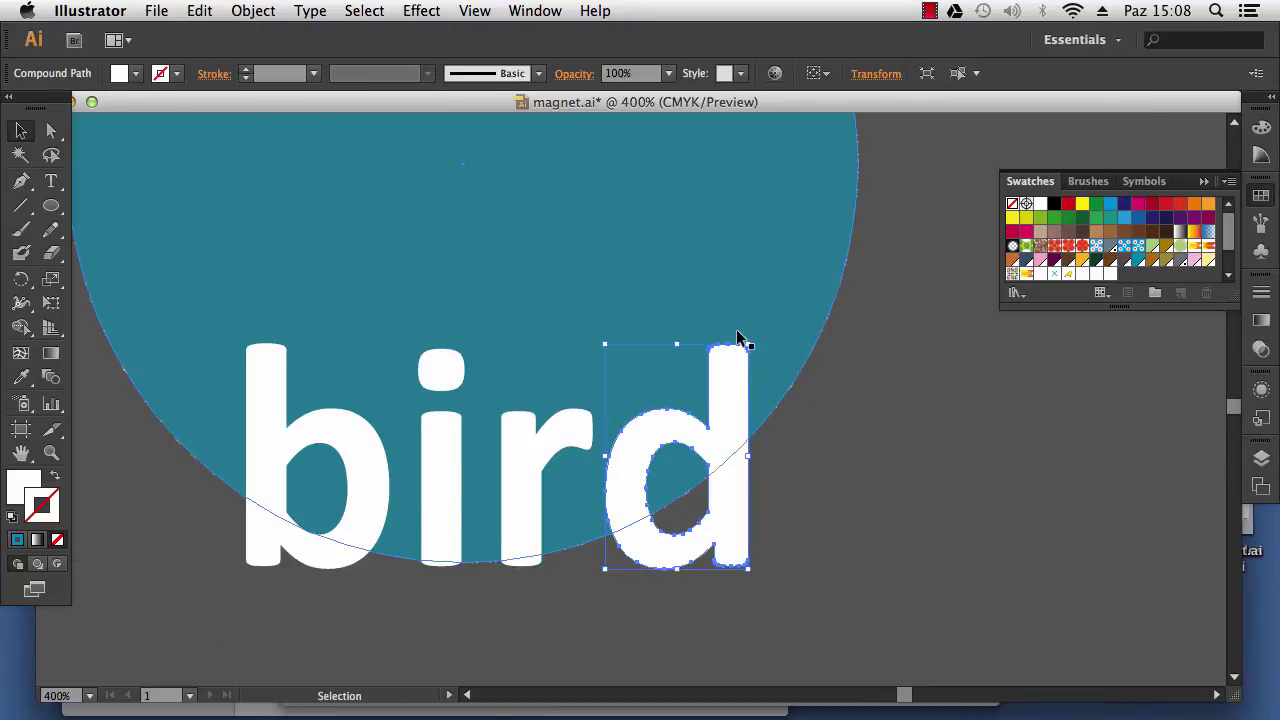
click(51, 130)
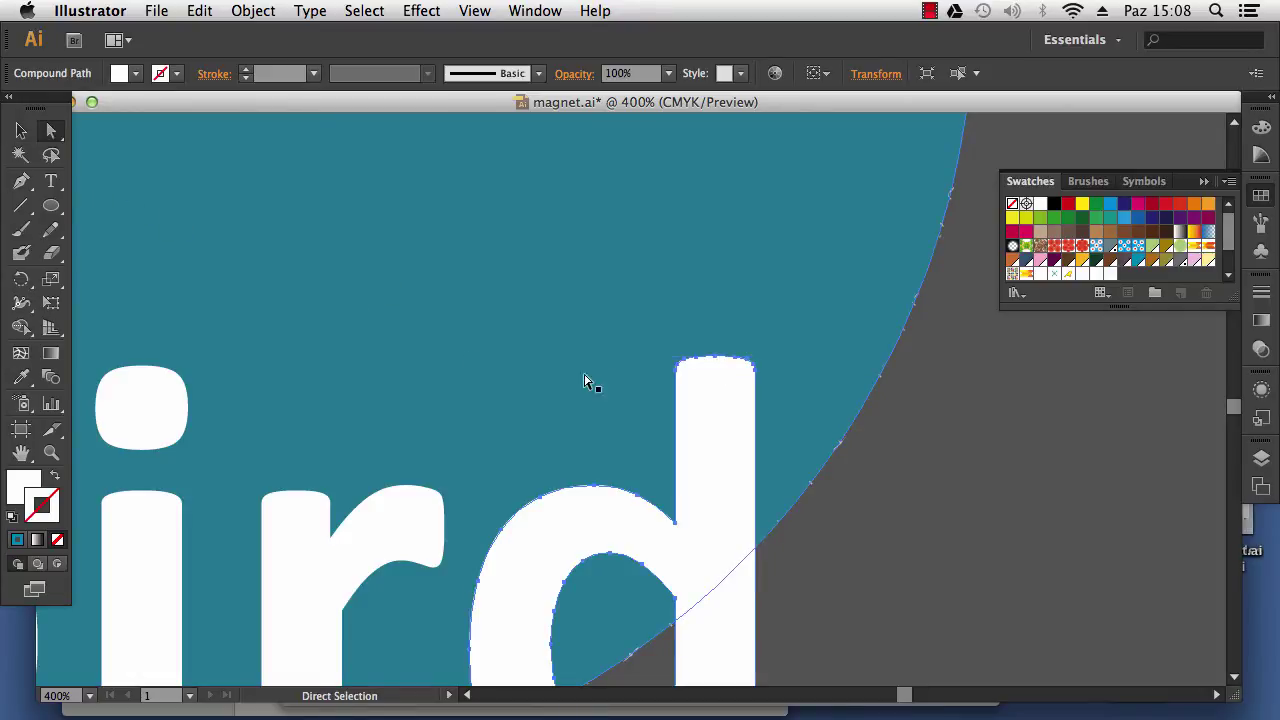
click(681, 368)
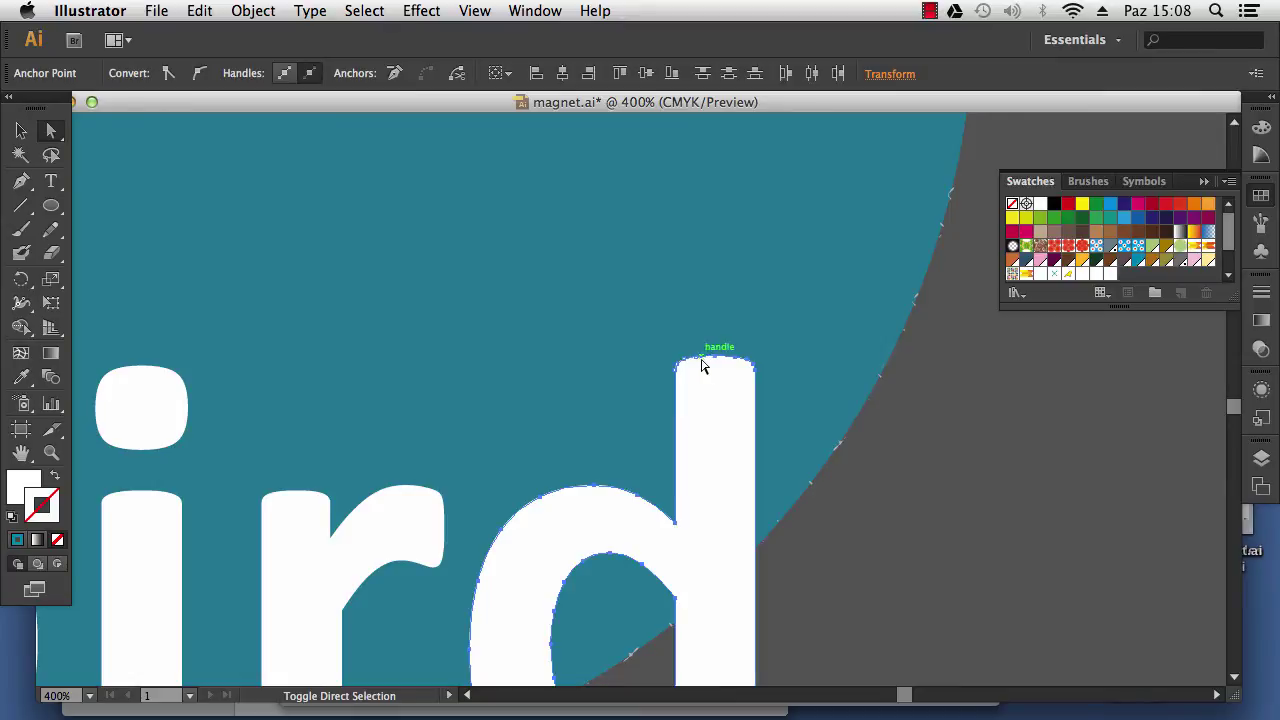
click(933, 411)
Step: Lock the teal circle behind the "bird" lettering
scroll(800, 385, down, 3)
drag(523, 276, 522, 418)
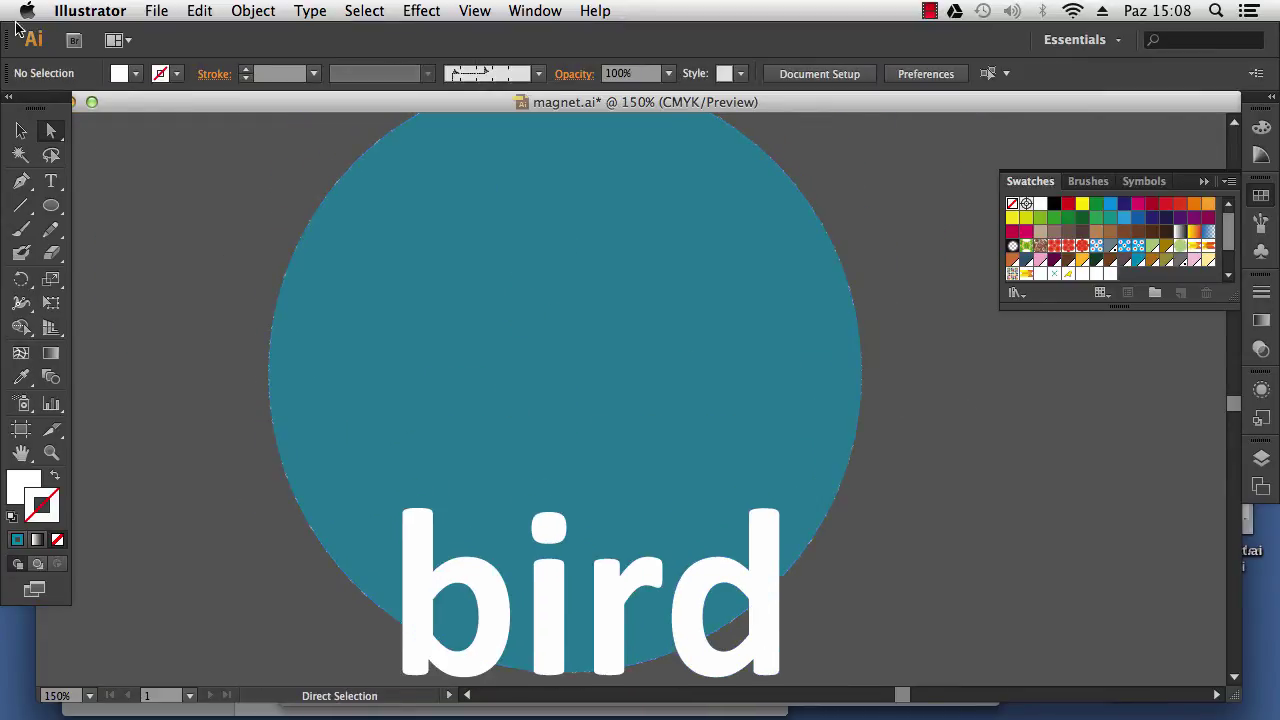
key(v)
click(441, 192)
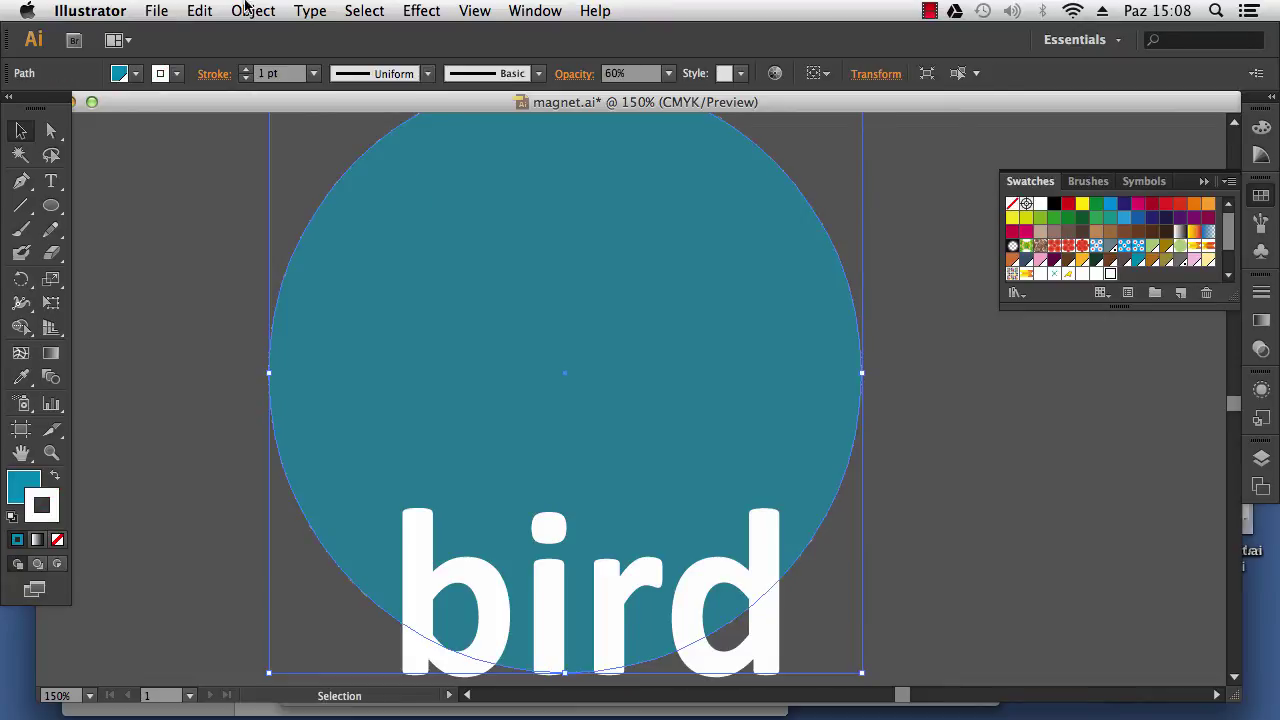
click(250, 10)
mouse_move(323, 128)
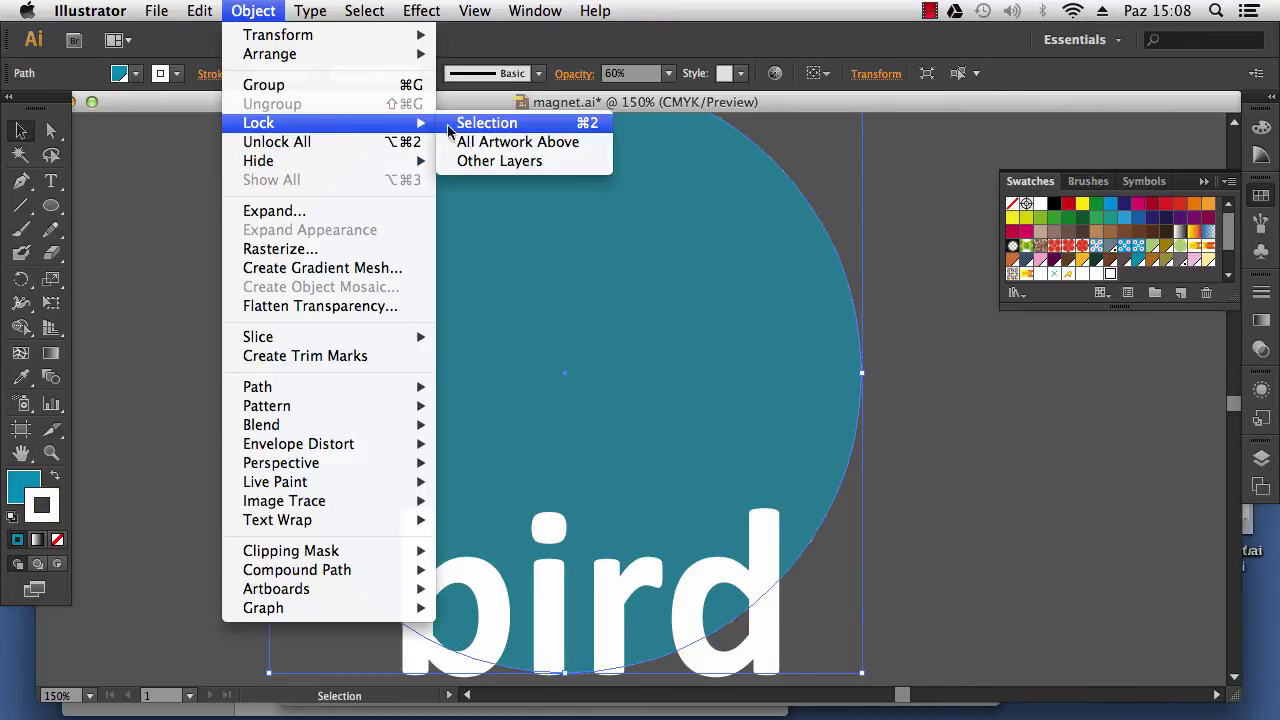
click(480, 128)
key(super+minus)
key(super+minus)
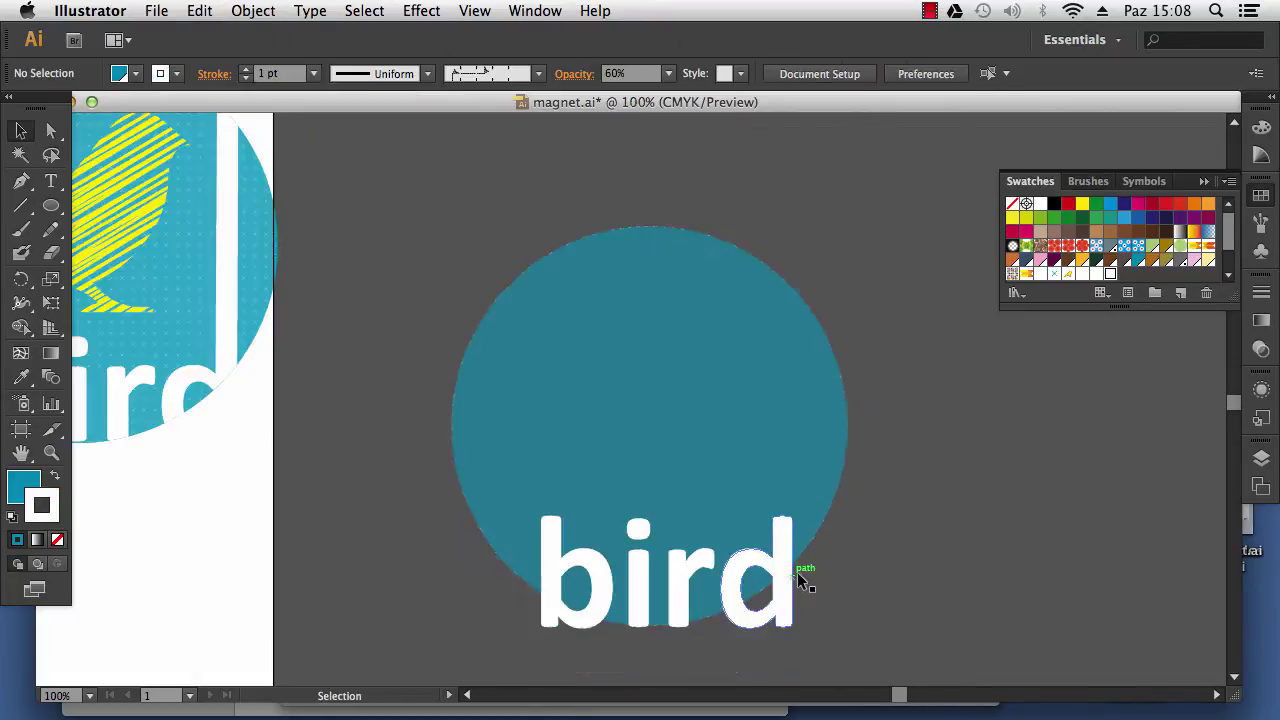
Step: Try to extend the stem of the letter d upward with Direct Selection, undoing each attempt
key(super+plus)
key(super+plus)
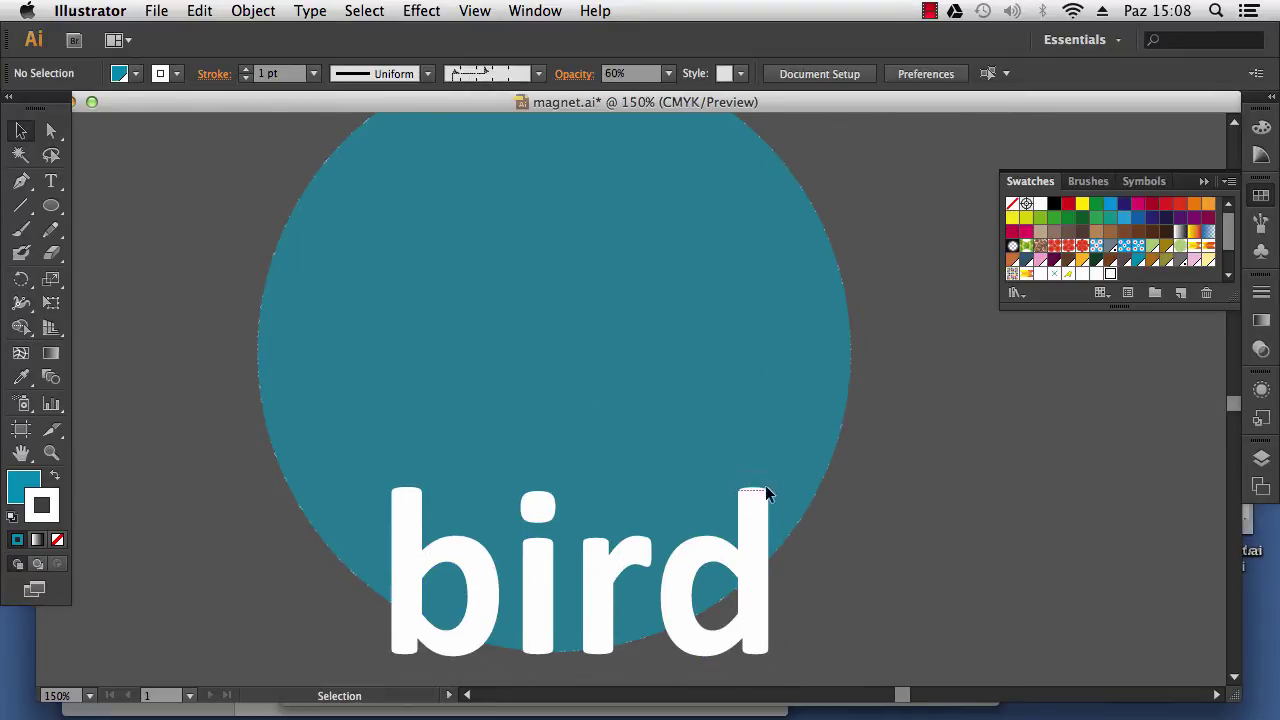
click(743, 483)
click(50, 133)
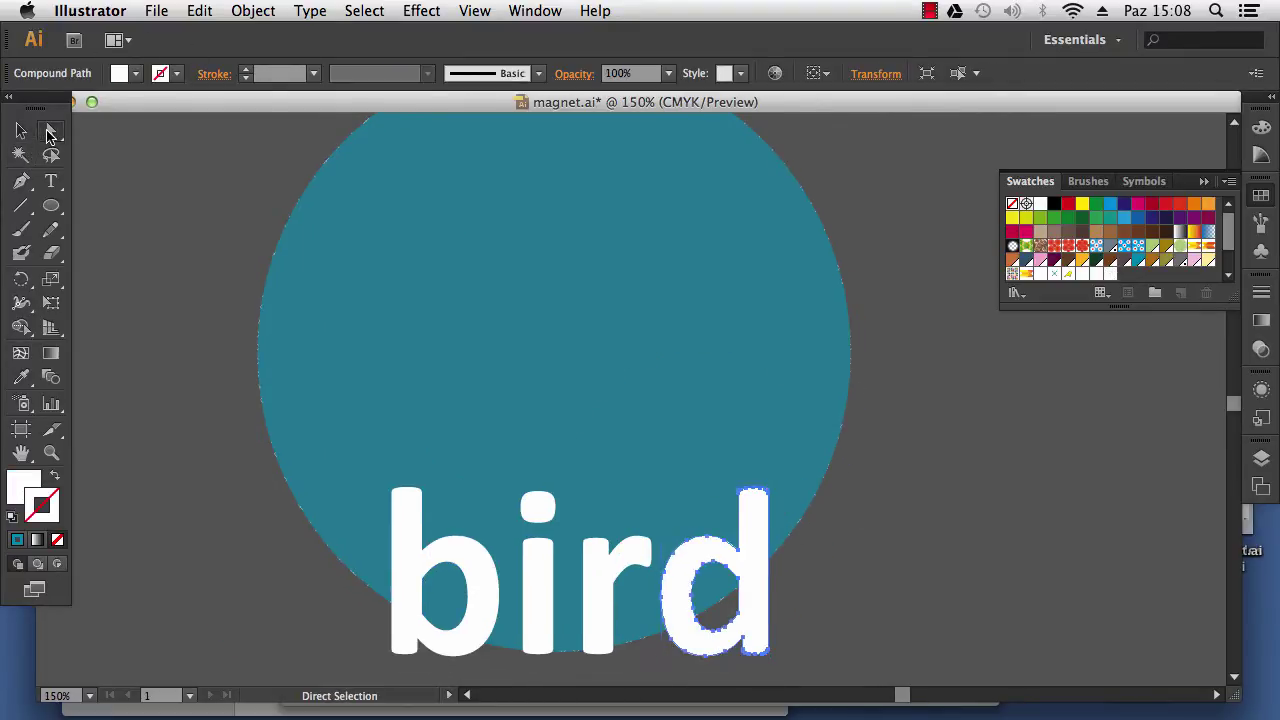
click(713, 472)
drag(771, 500, 752, 408)
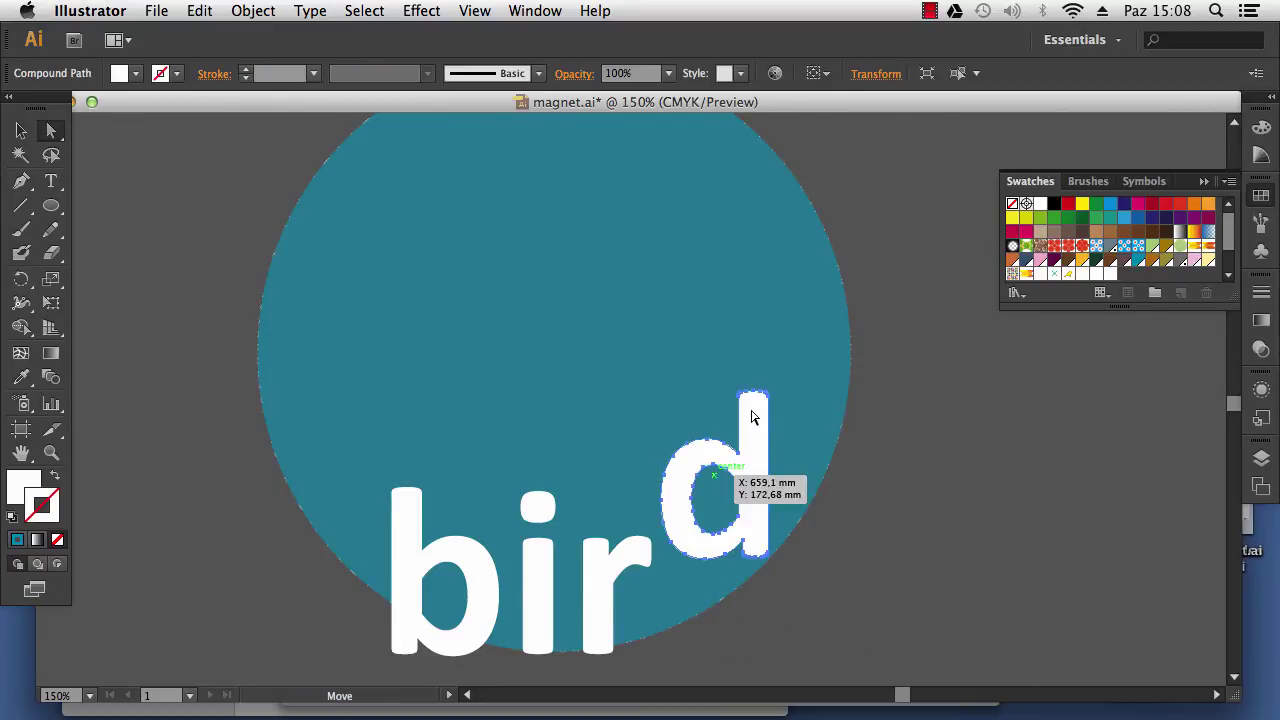
key(super+z)
key(super+shift+a)
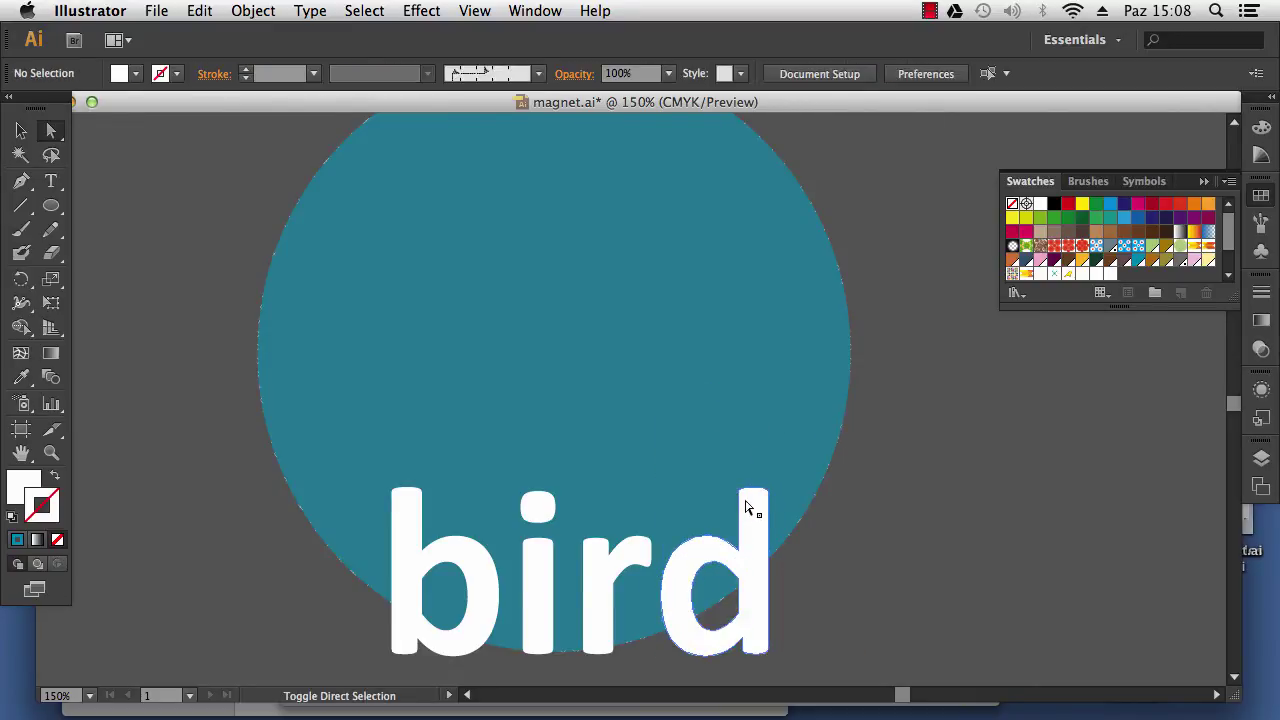
drag(774, 504, 759, 452)
key(super+z)
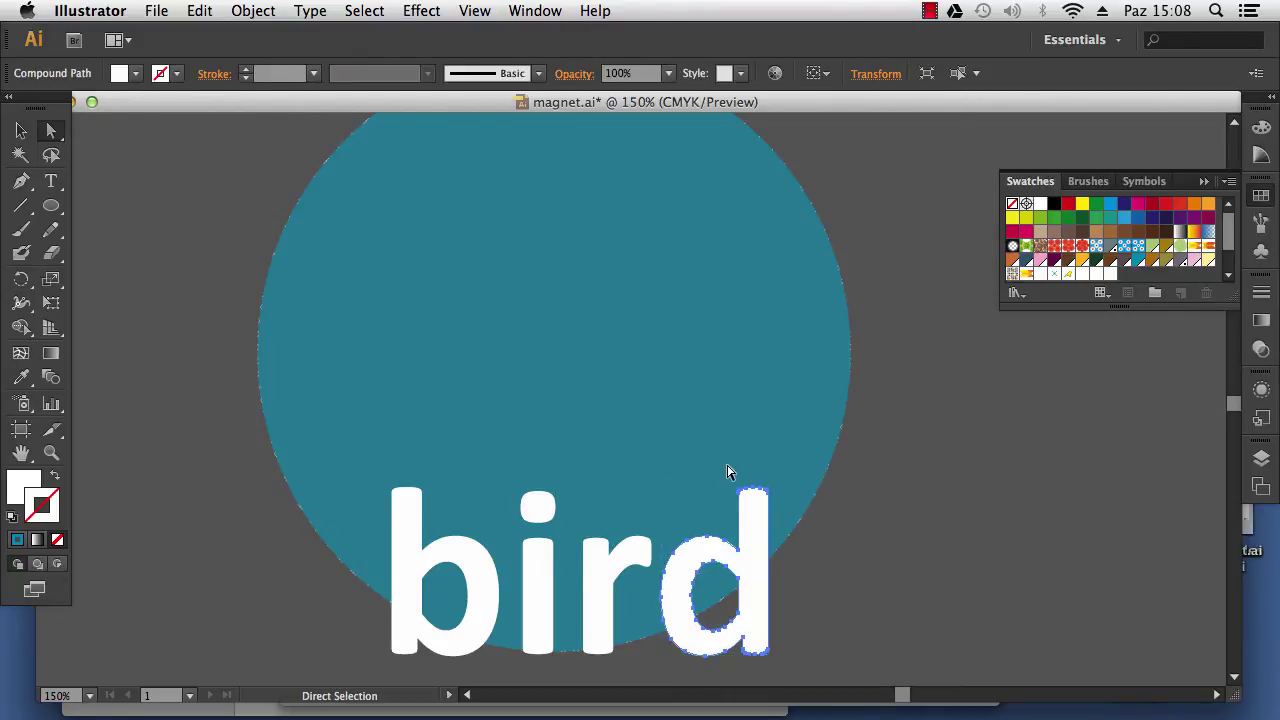
Step: Extend the stem of the letter d straight up to near the teal circle's upper edge
key(super+shift+a)
click(757, 497)
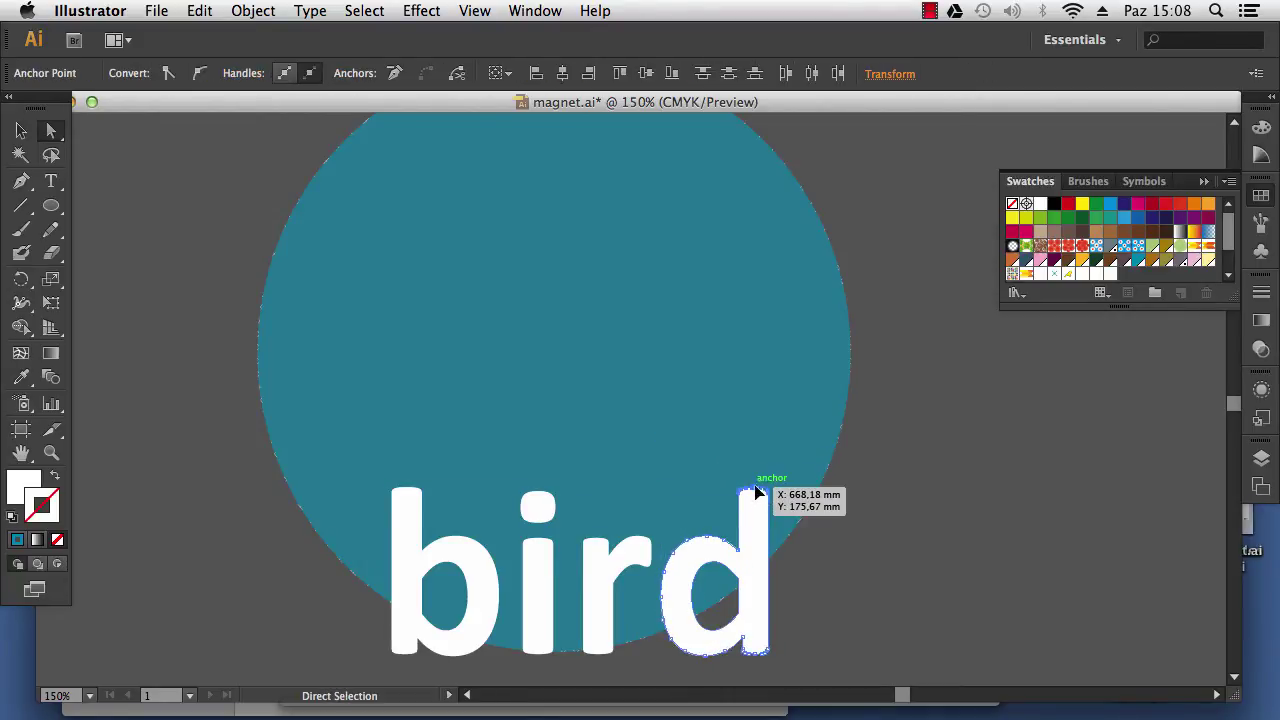
drag(757, 494, 751, 274)
key(super+minus)
key(super+minus)
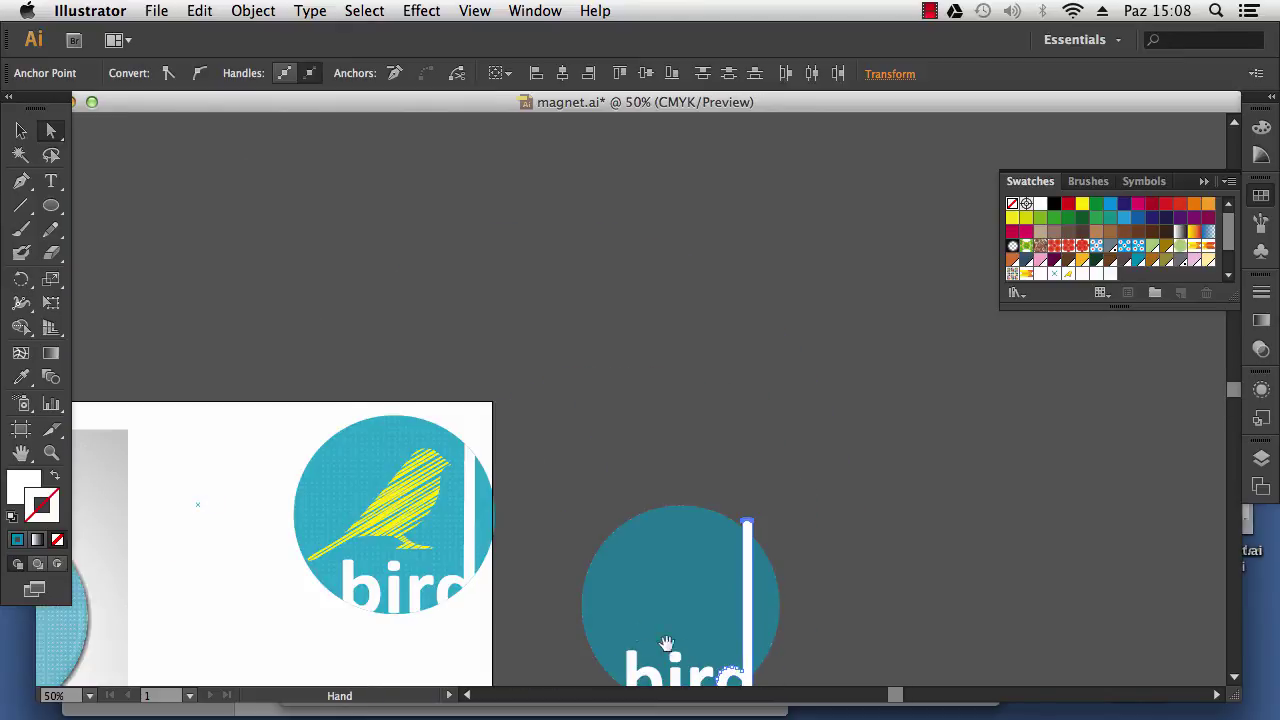
drag(707, 657, 647, 477)
click(22, 132)
click(463, 299)
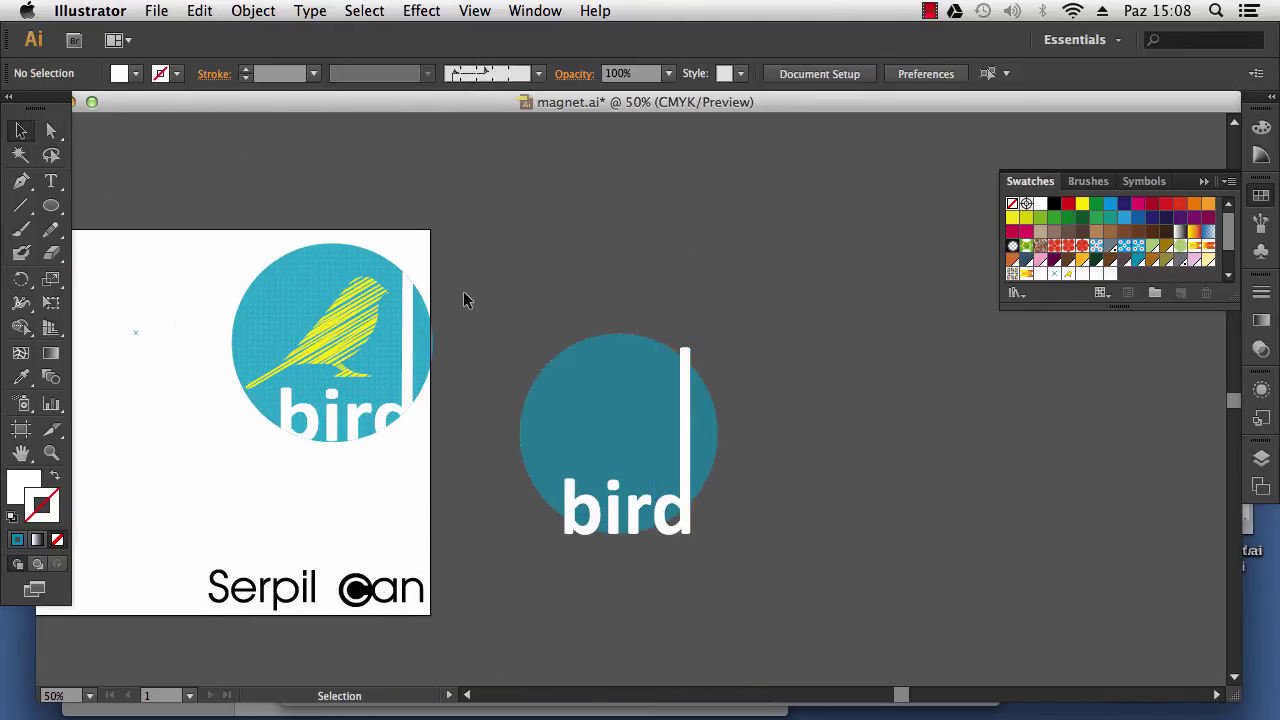
Step: Unlock all locked objects so the teal circle can be edited again
click(258, 14)
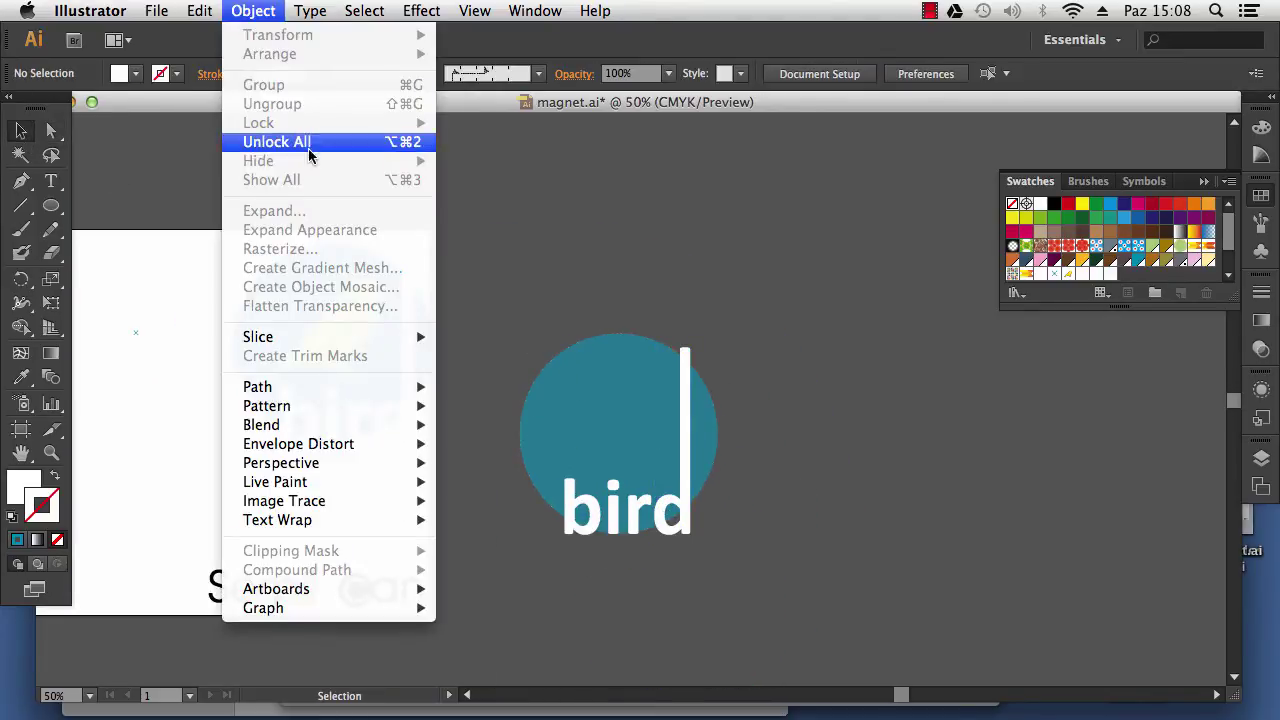
click(403, 150)
click(731, 184)
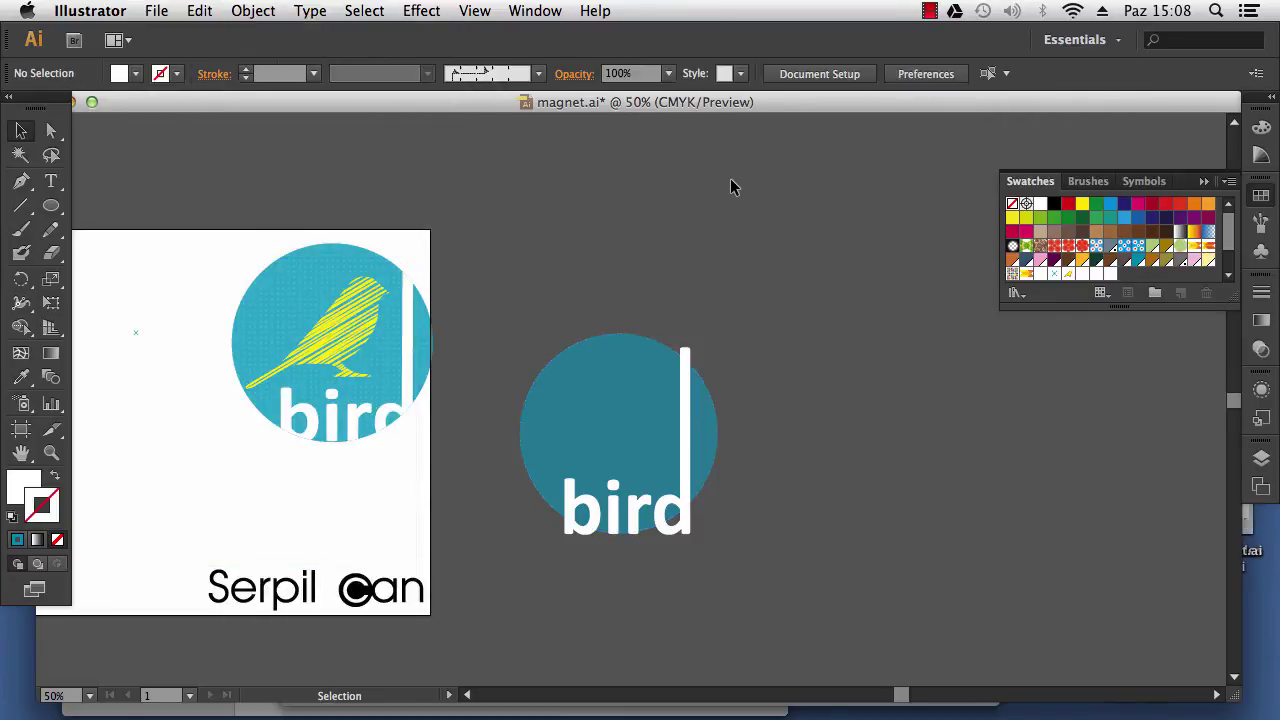
Step: Divide the teal circle and the "bird" lettering into separate pieces with the Pathfinder Divide operation
key(super+plus)
key(super+plus)
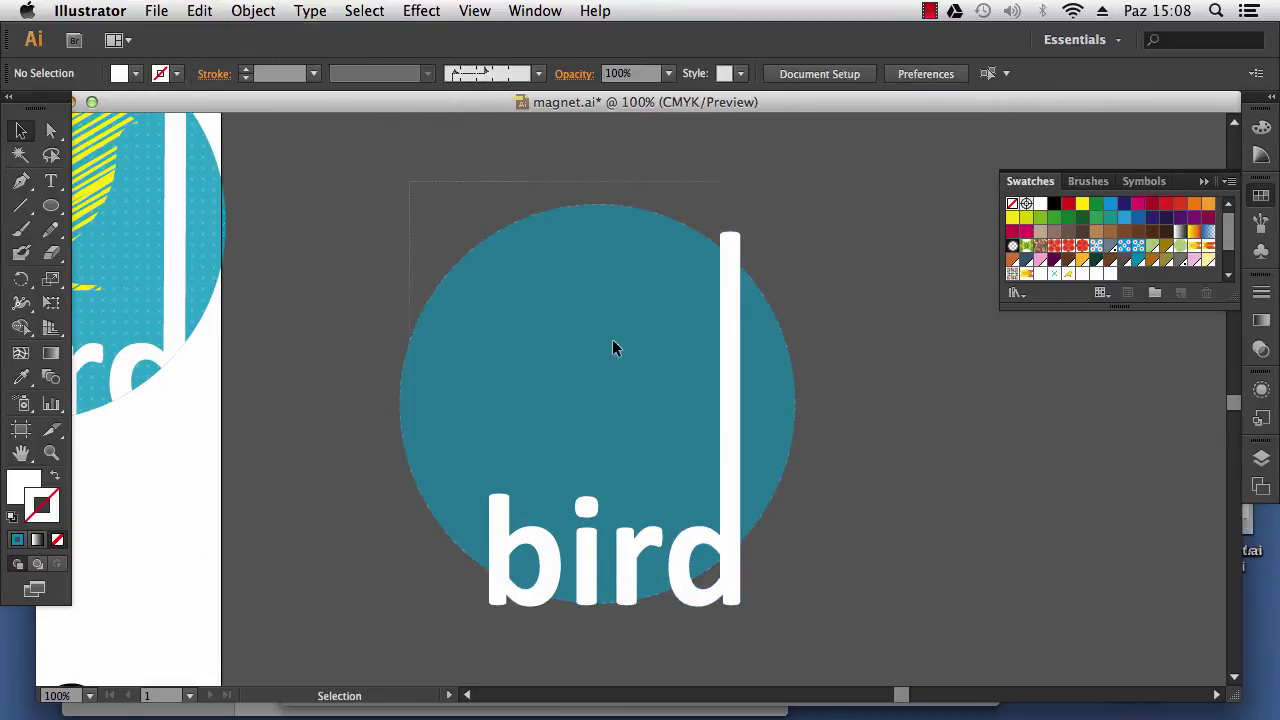
key(super+a)
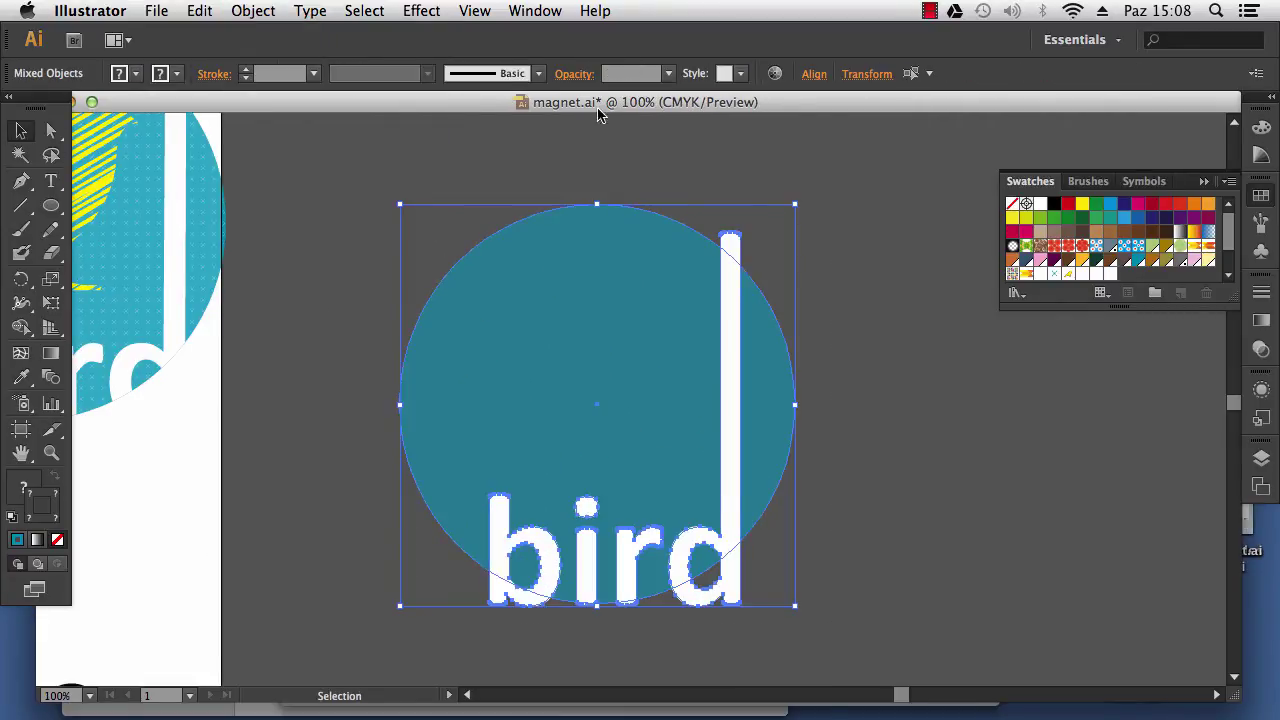
click(476, 11)
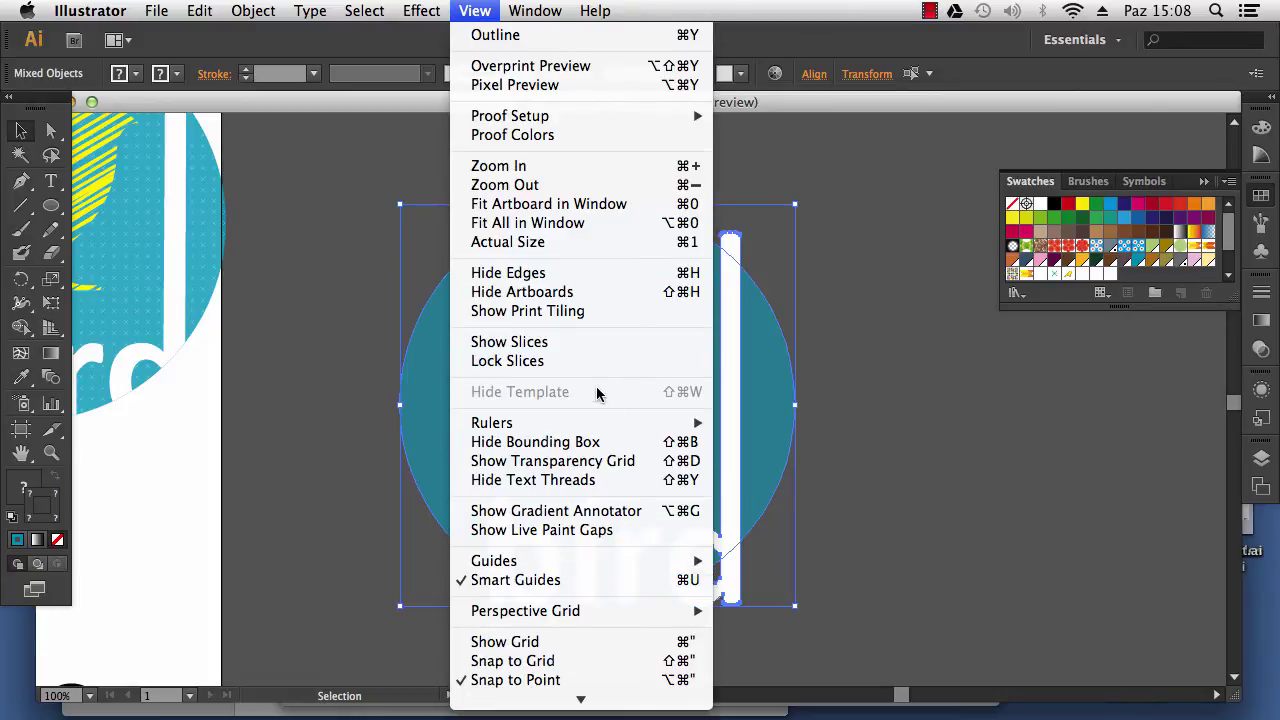
scroll(590, 400, down, 2)
scroll(585, 400, up, 2)
mouse_move(535, 11)
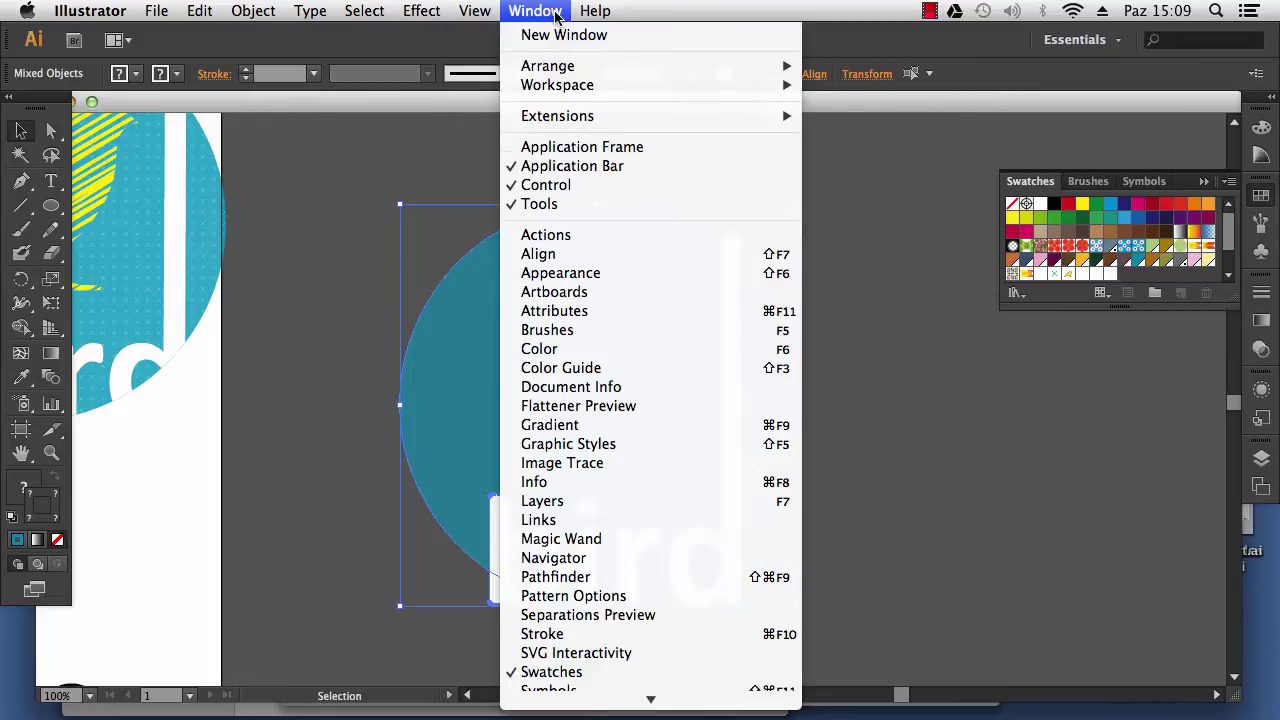
click(588, 577)
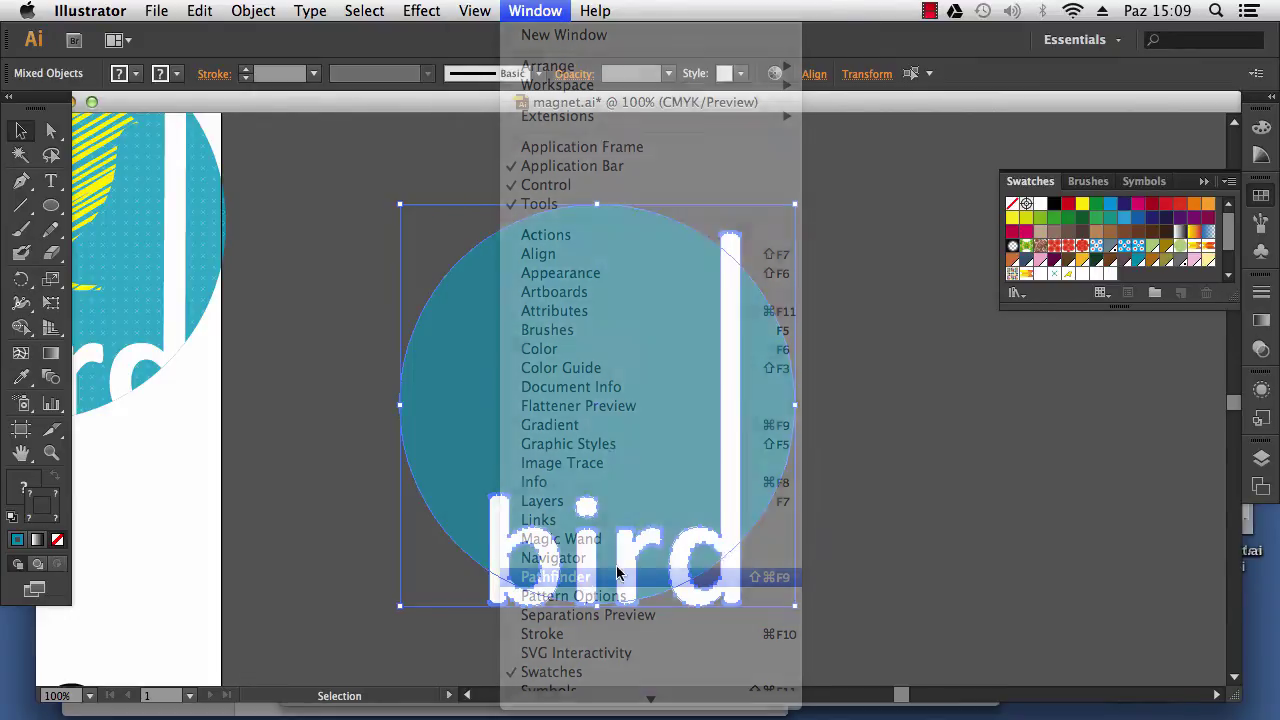
click(100, 534)
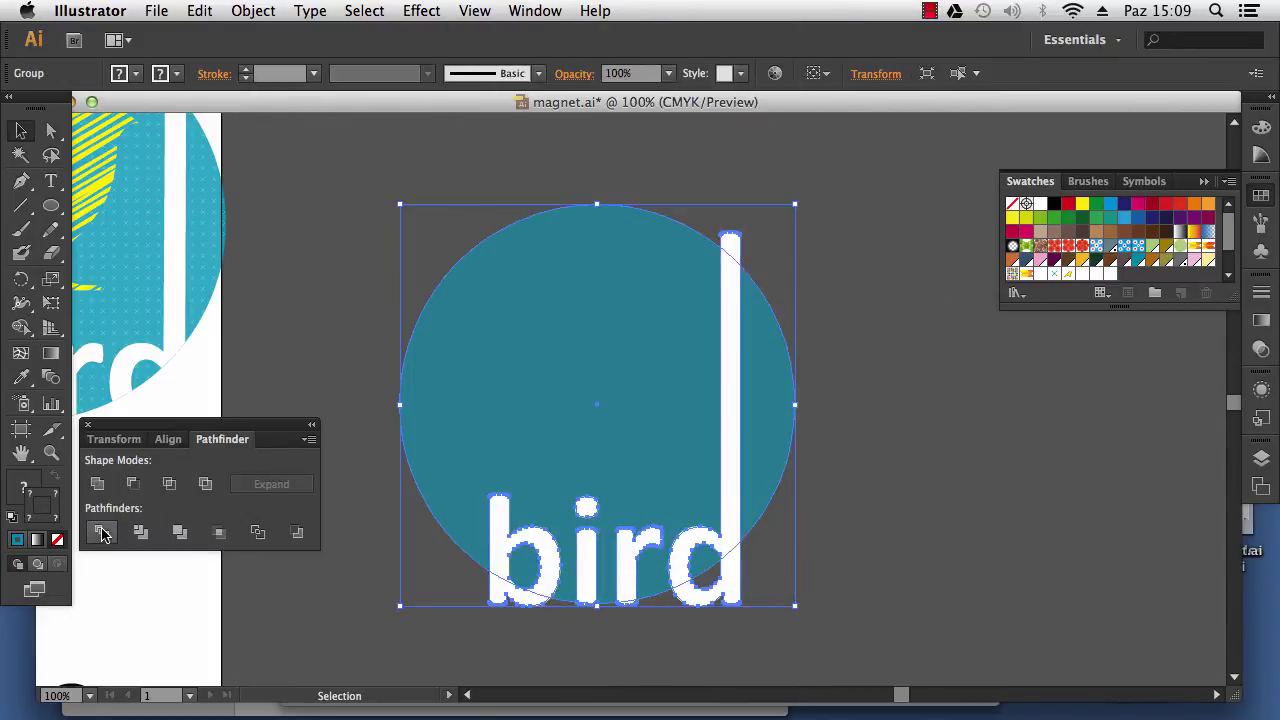
Step: Isolate the divided group and delete the letter pieces that stick out beyond the circle, including the tip of the d's stem
click(308, 308)
click(506, 584)
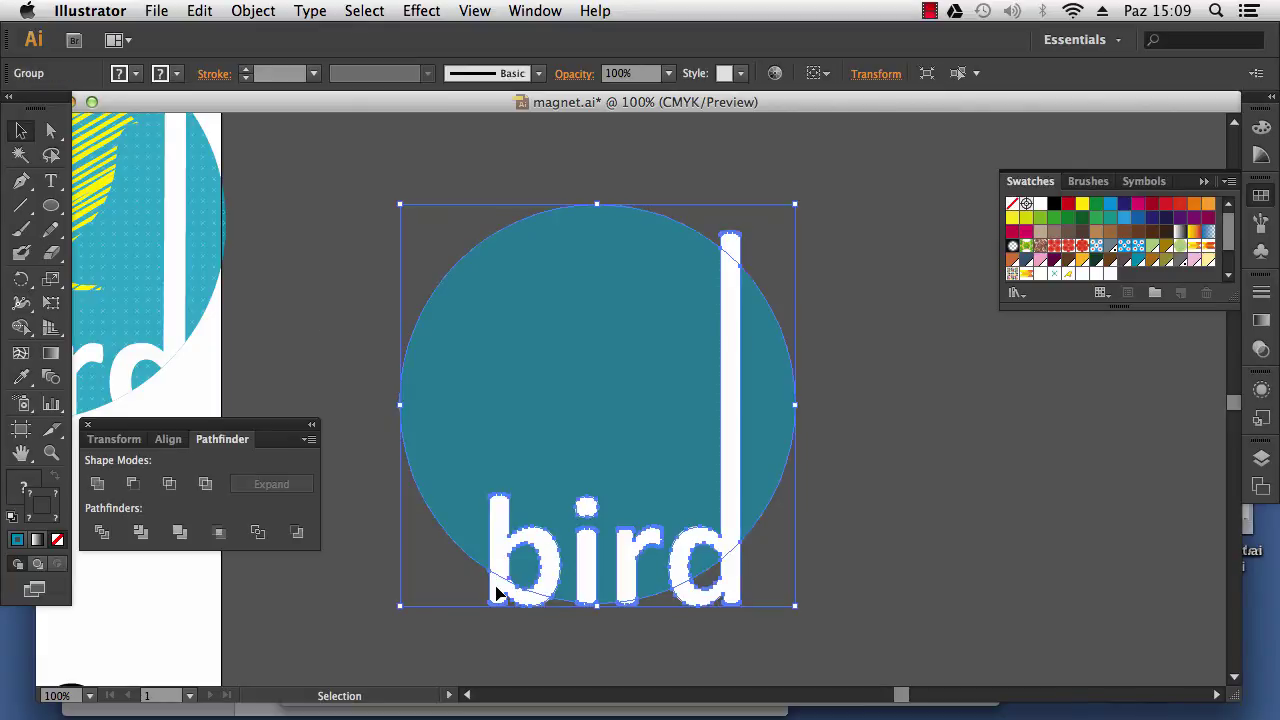
double_click(500, 593)
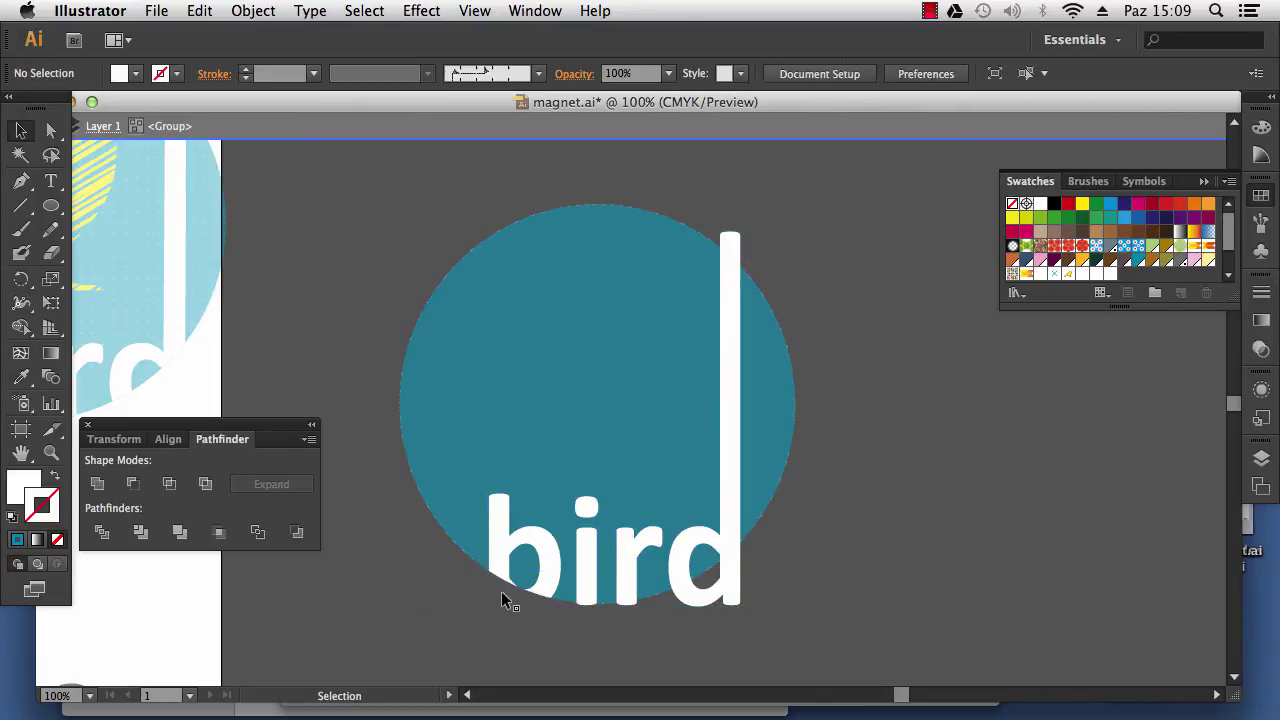
click(623, 605)
key(Delete)
click(693, 600)
key(Delete)
click(589, 605)
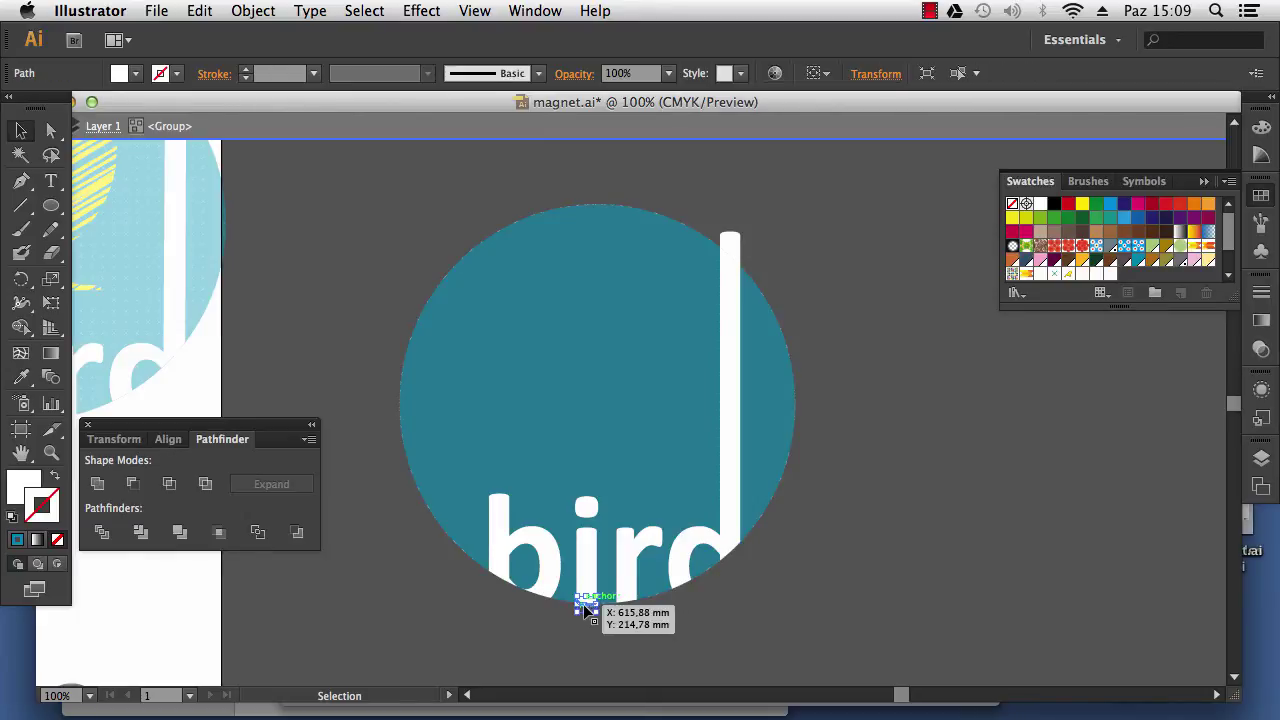
key(Delete)
click(731, 243)
key(Delete)
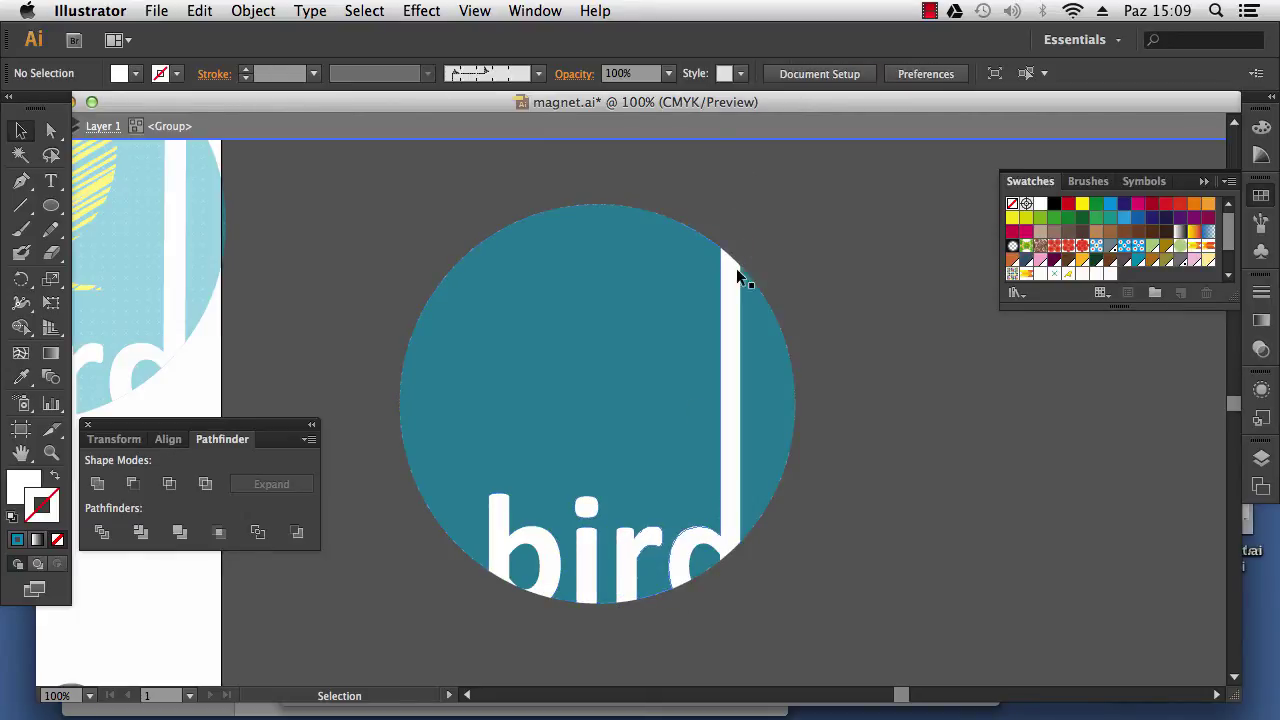
Step: Move the trimmed "bird" circle onto the blank front magnet in the photo
key(super+minus)
key(super+minus)
key(super+minus)
drag(551, 457, 659, 401)
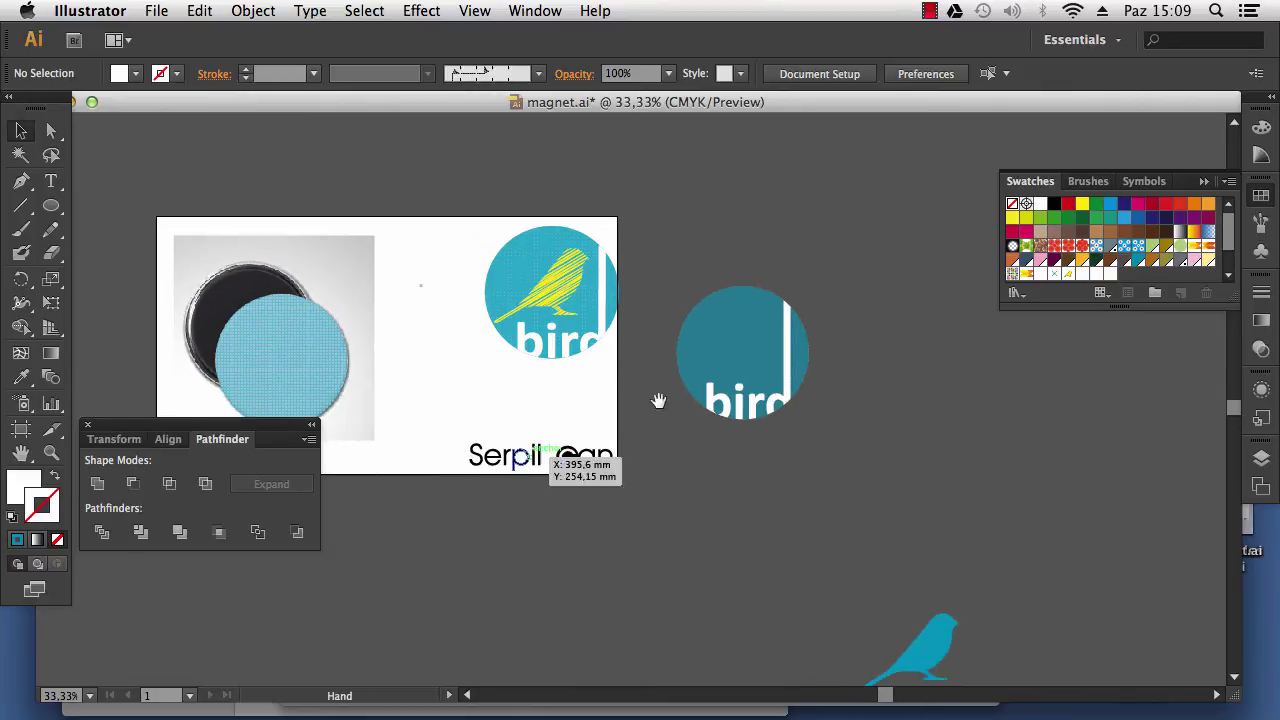
click(755, 344)
drag(792, 360, 372, 336)
click(417, 346)
scroll(339, 377, up, 2)
scroll(636, 352, down, 2)
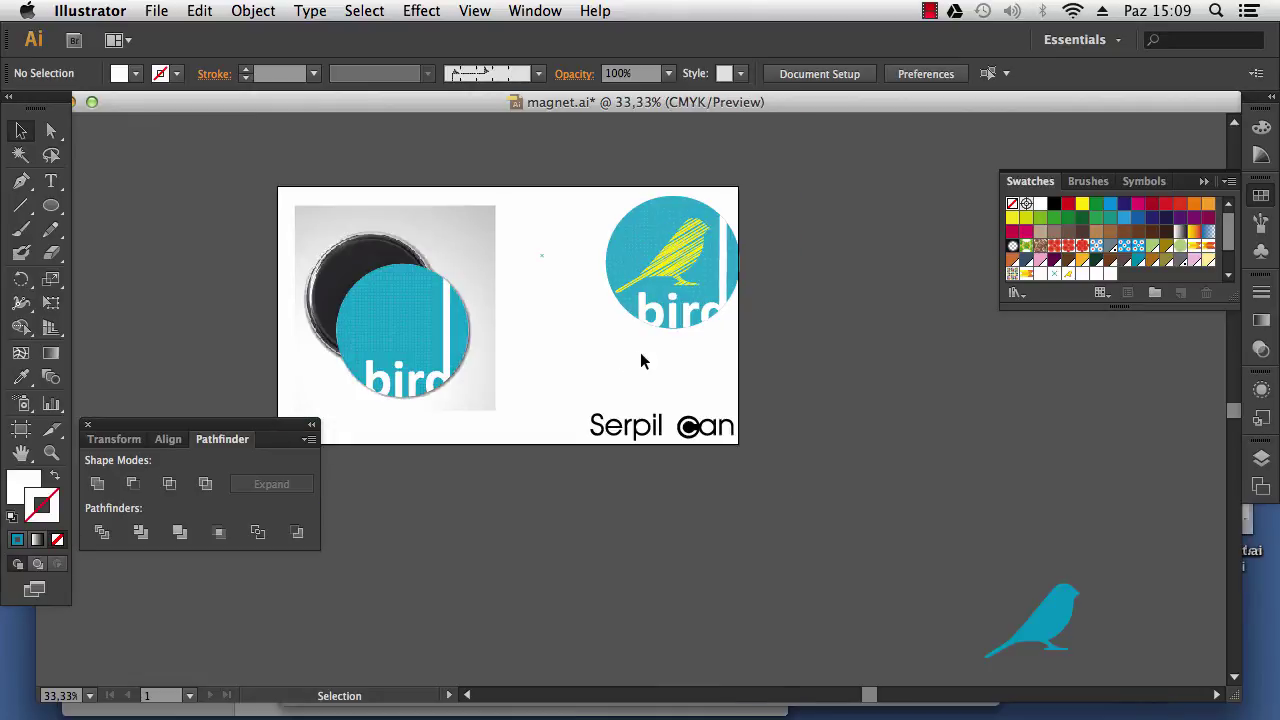
Step: Move the blue bird silhouette up into the empty area beside the artboard's finished design
drag(677, 328, 474, 326)
drag(379, 329, 389, 323)
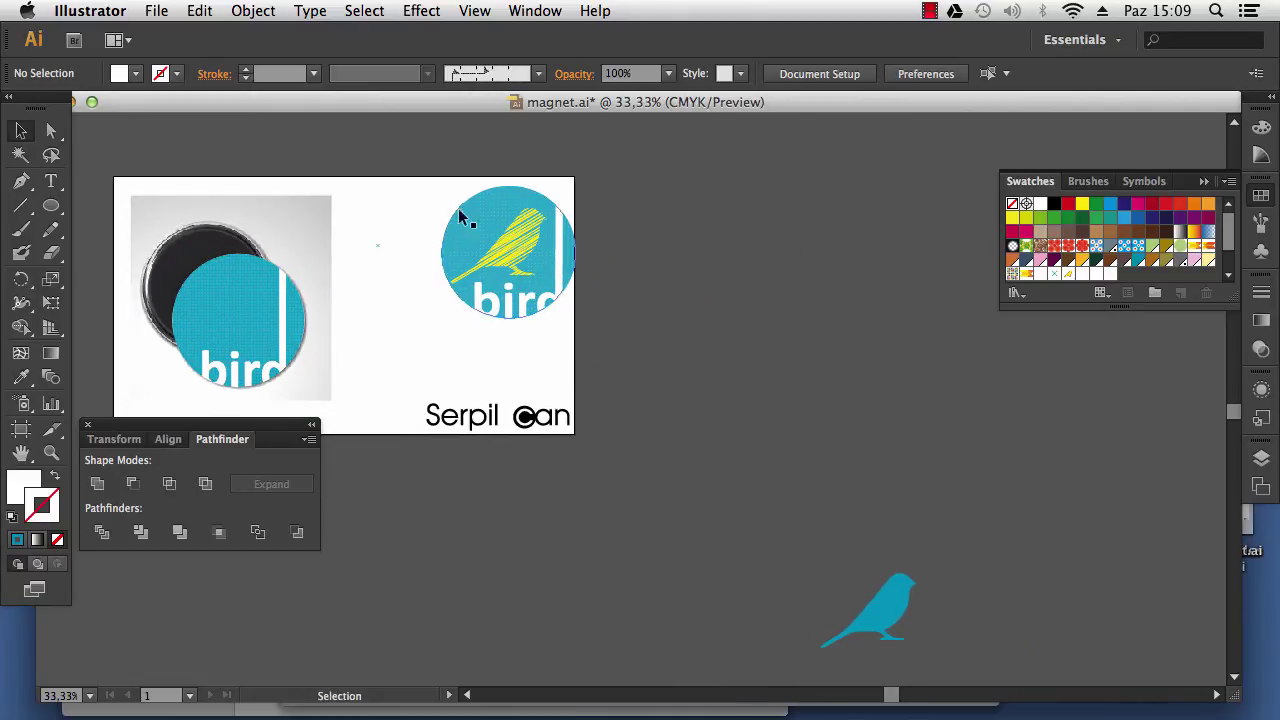
drag(885, 625, 732, 317)
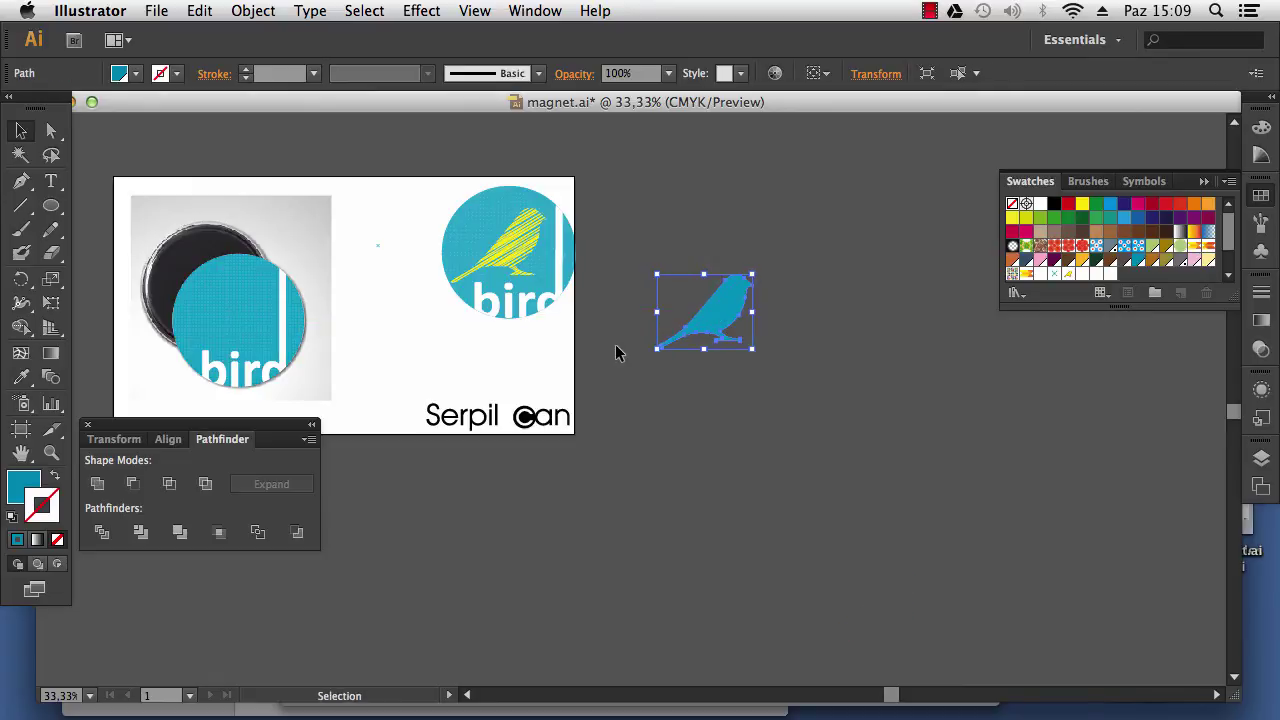
scroll(509, 245, up, 2)
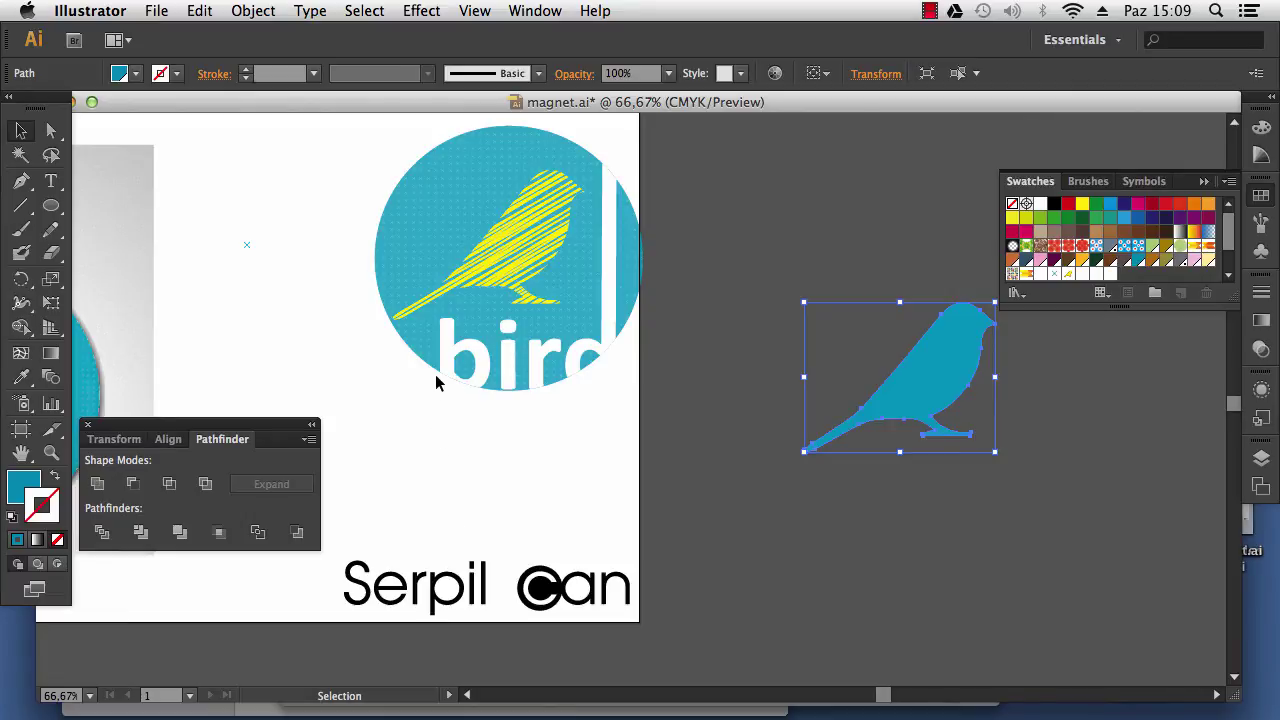
scroll(435, 374, down, 2)
drag(365, 410, 475, 329)
drag(357, 299, 500, 338)
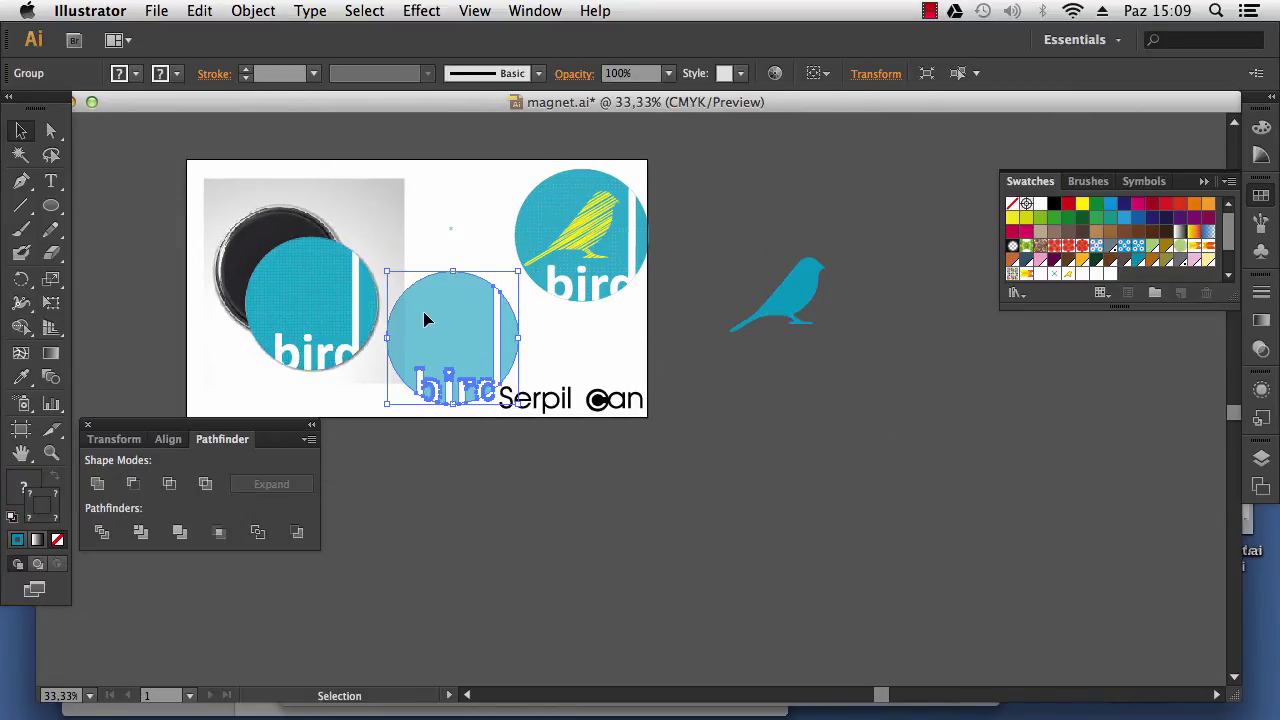
key(super+z)
click(419, 277)
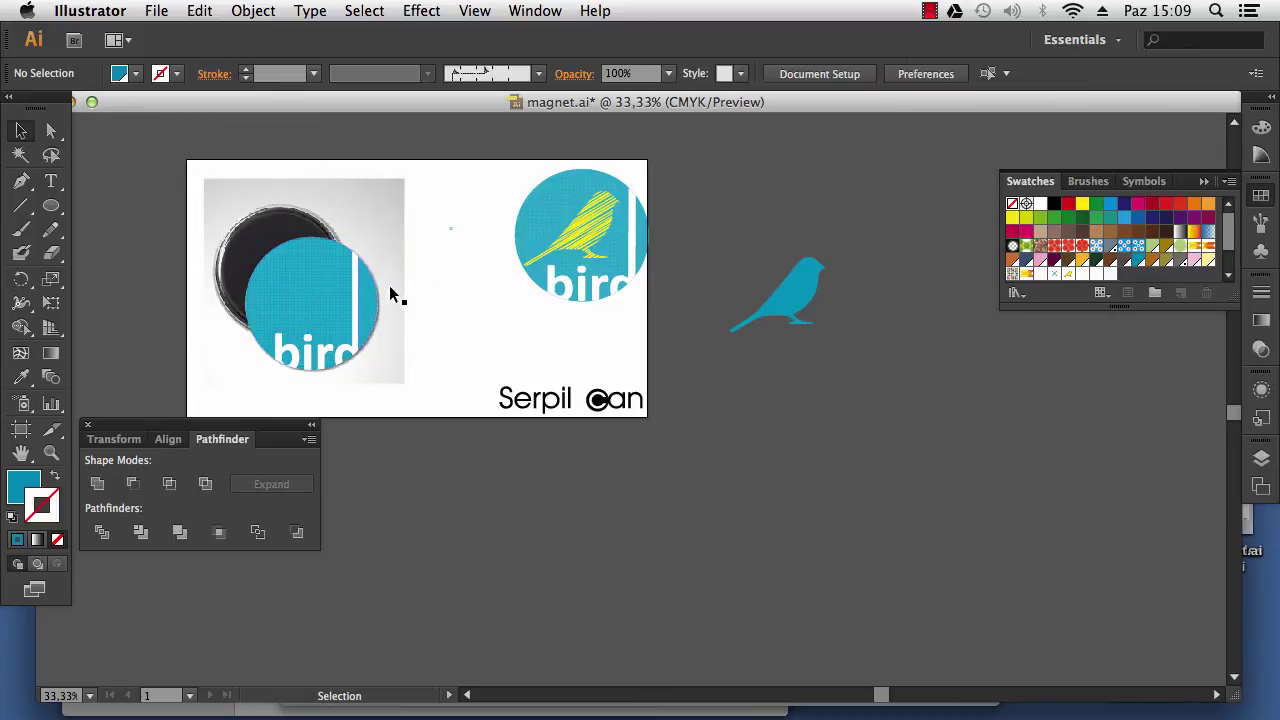
Step: Move the "bird" circle off the magnet photo and place the dotted pattern circle over the bird silhouette outside the artboard
drag(344, 293, 996, 292)
click(369, 291)
key(space)
drag(866, 287, 744, 311)
drag(253, 324, 768, 259)
Step: Move the "bird" circle back onto the photo, aligning it exactly with the front magnet
key(space)
drag(374, 346, 477, 310)
scroll(240, 291, up, 2)
key(super+plus)
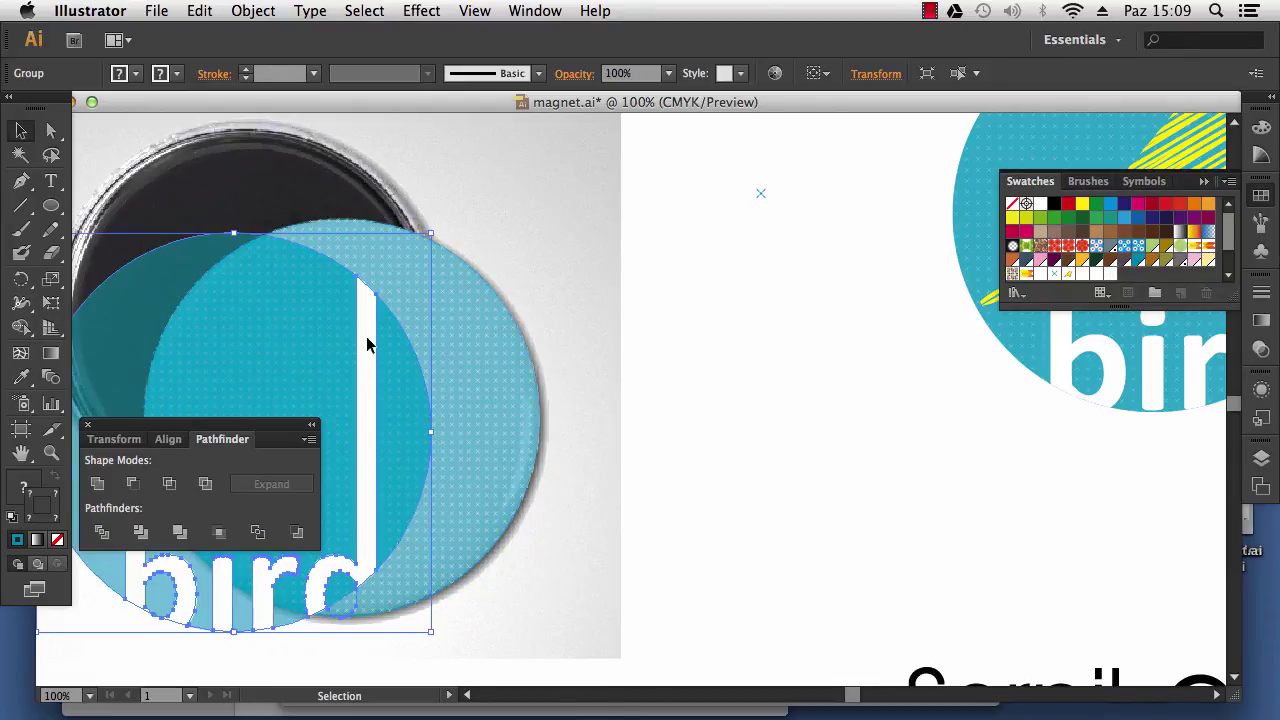
drag(366, 343, 478, 329)
key(super+minus)
key(super+minus)
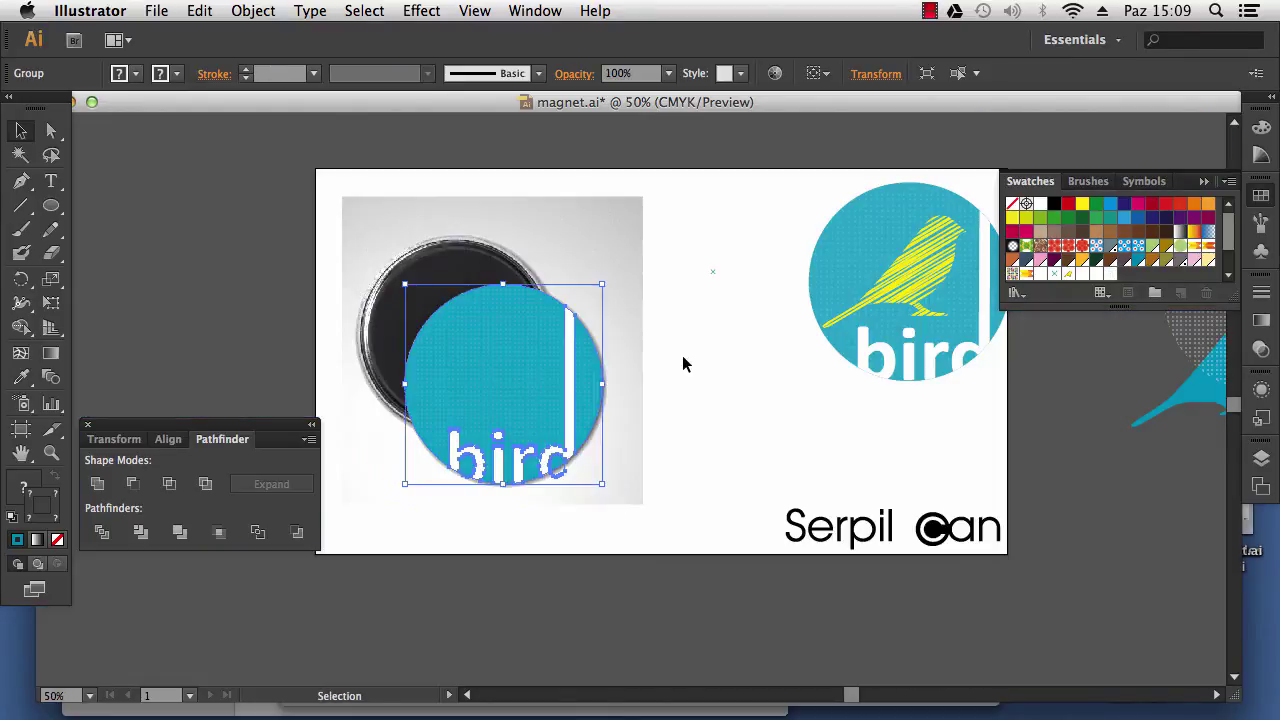
Step: Fill the dotted circle beside the artboard with yellow and remove its stroke
drag(683, 363, 258, 362)
drag(401, 359, 303, 375)
click(472, 255)
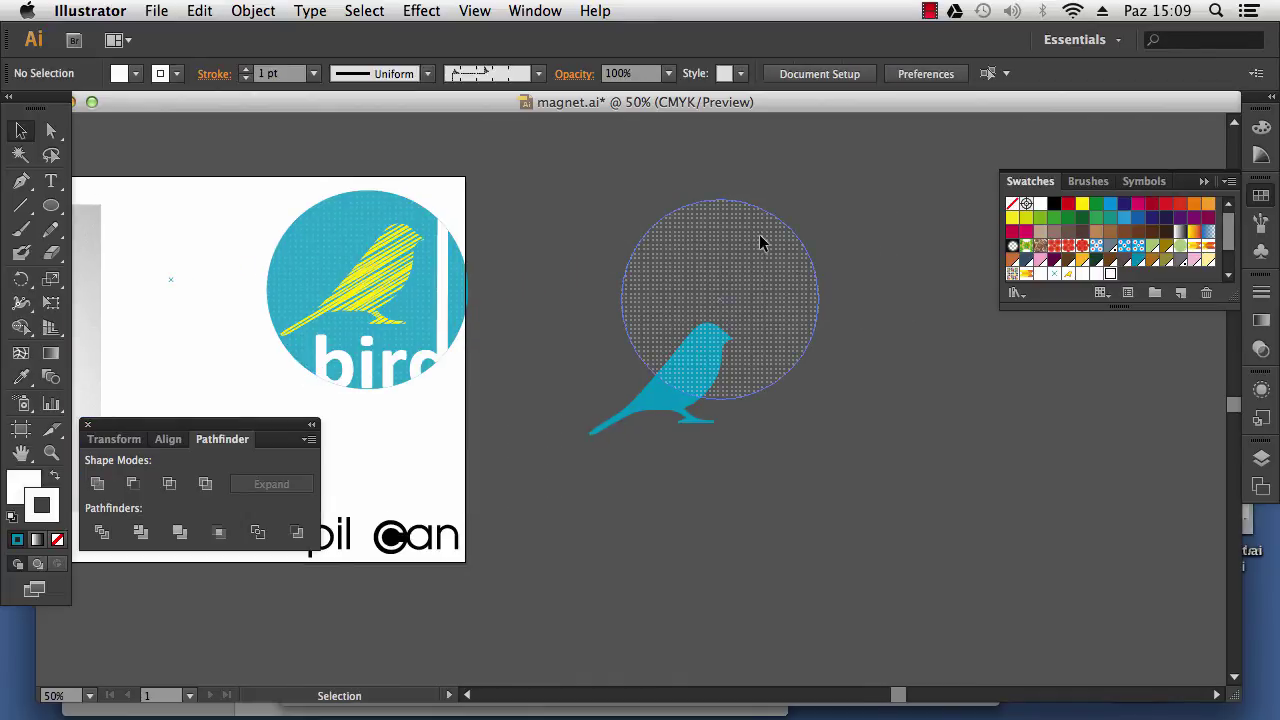
click(760, 240)
click(120, 74)
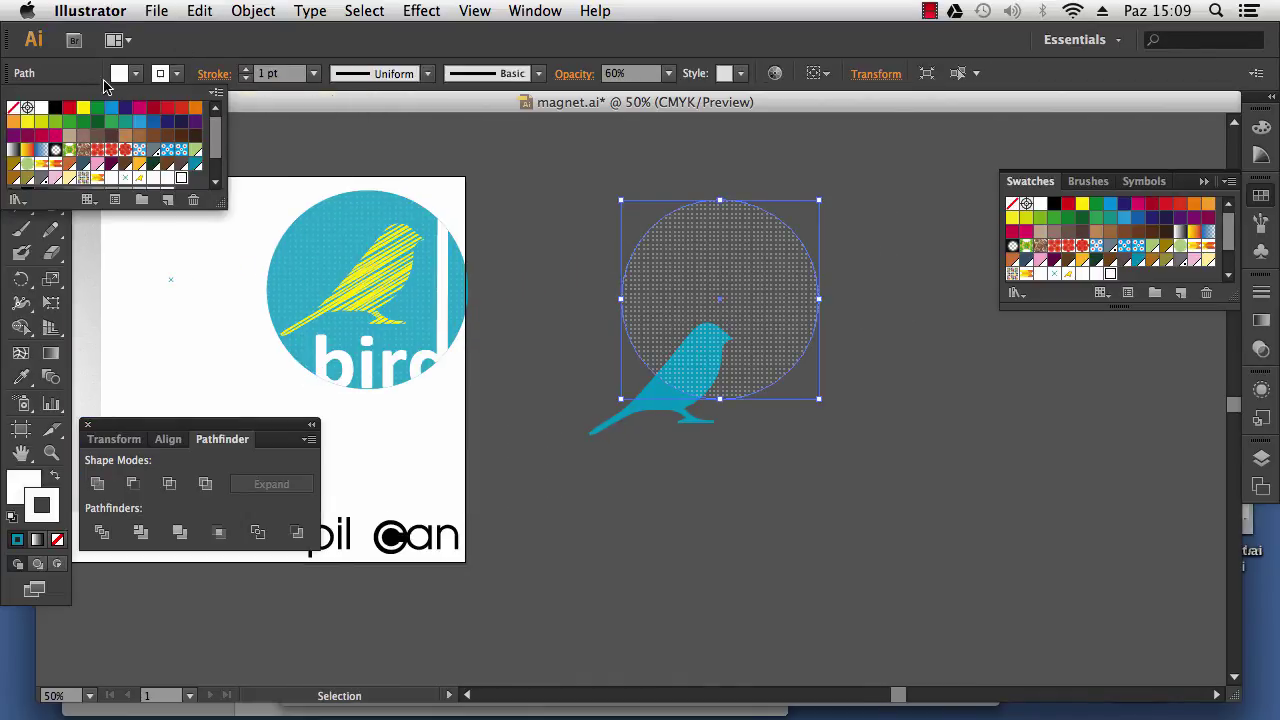
click(84, 108)
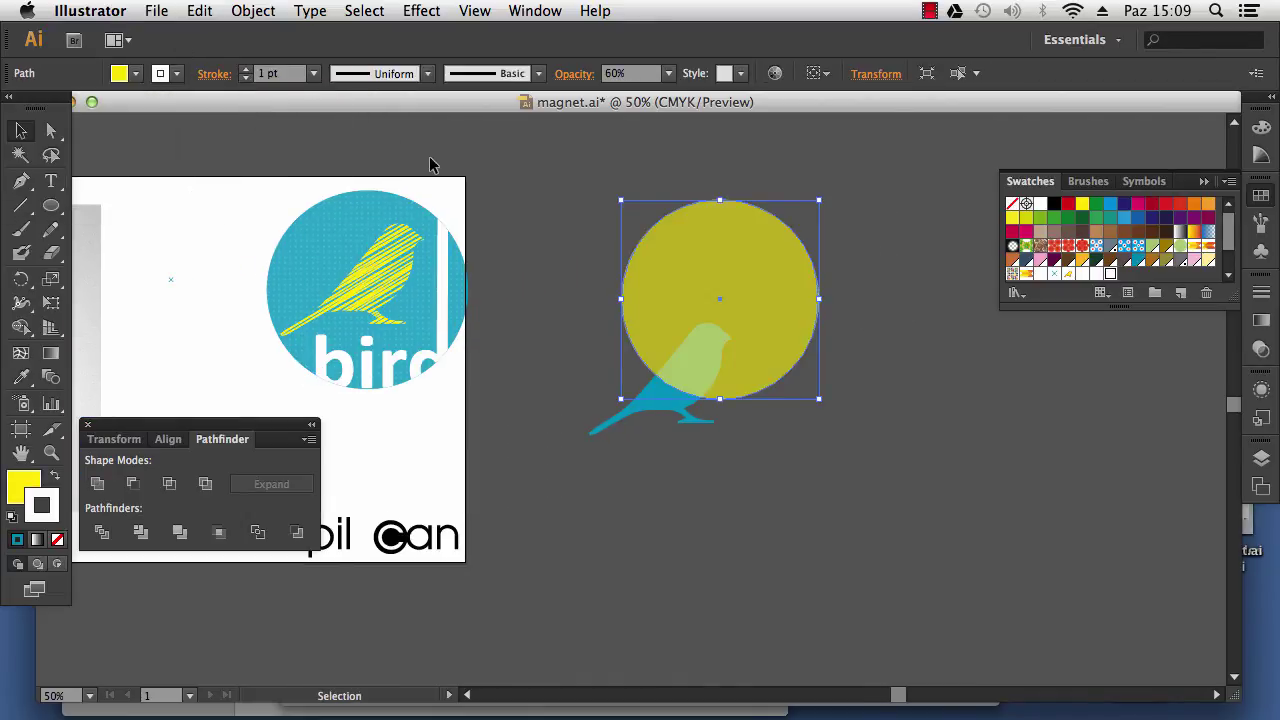
click(245, 79)
click(507, 198)
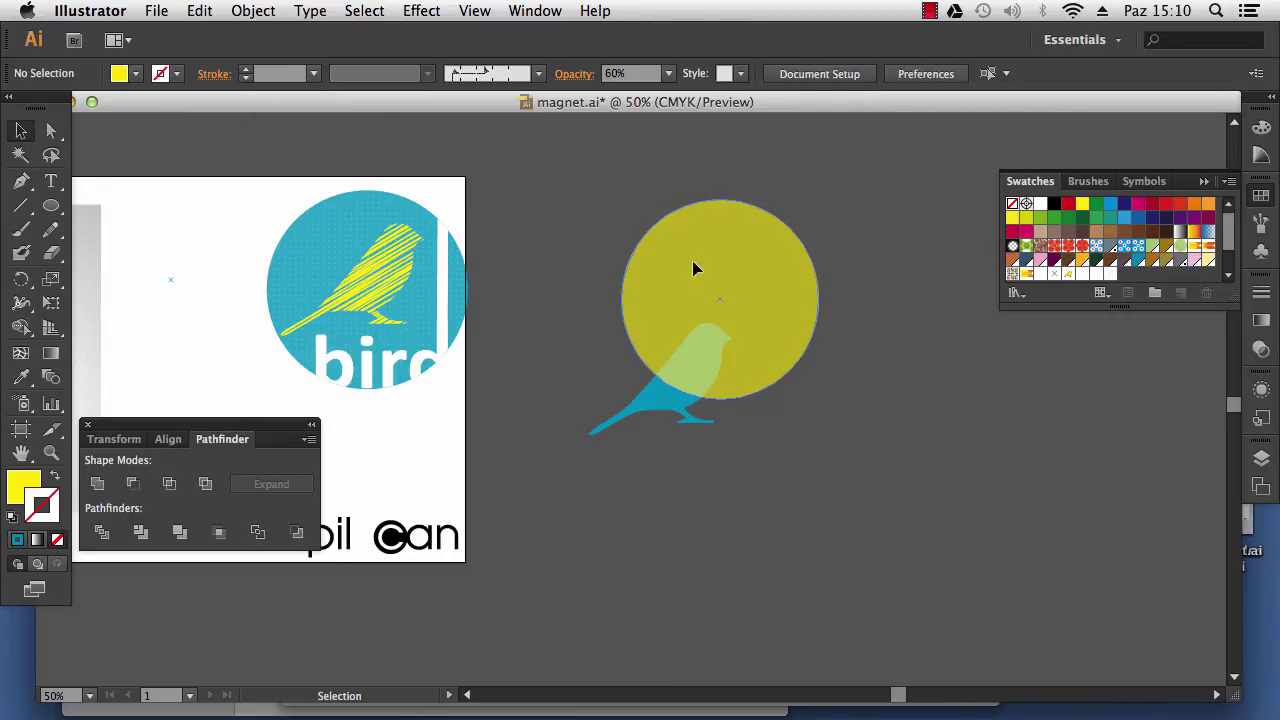
Step: Apply a Scribble effect to the yellow circle with 7,06 mm path overlap and 6 mm path variation, adjusting the stroke width
drag(692, 260, 572, 292)
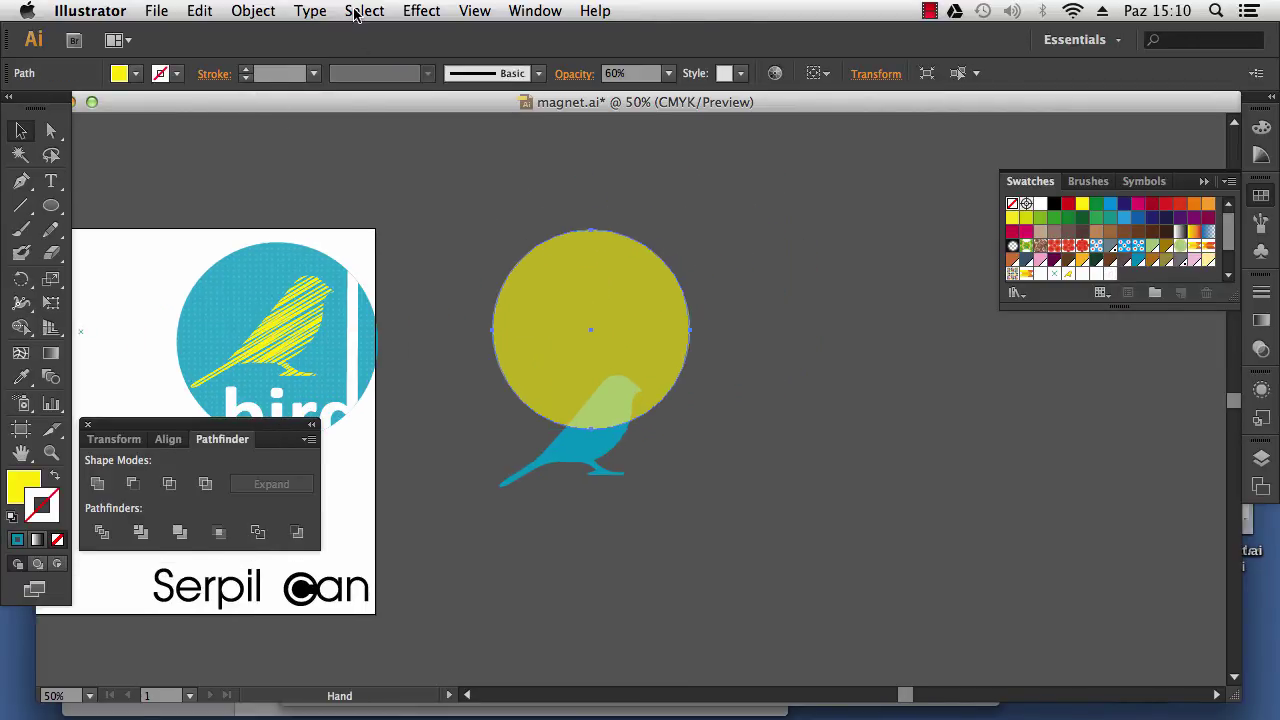
click(421, 11)
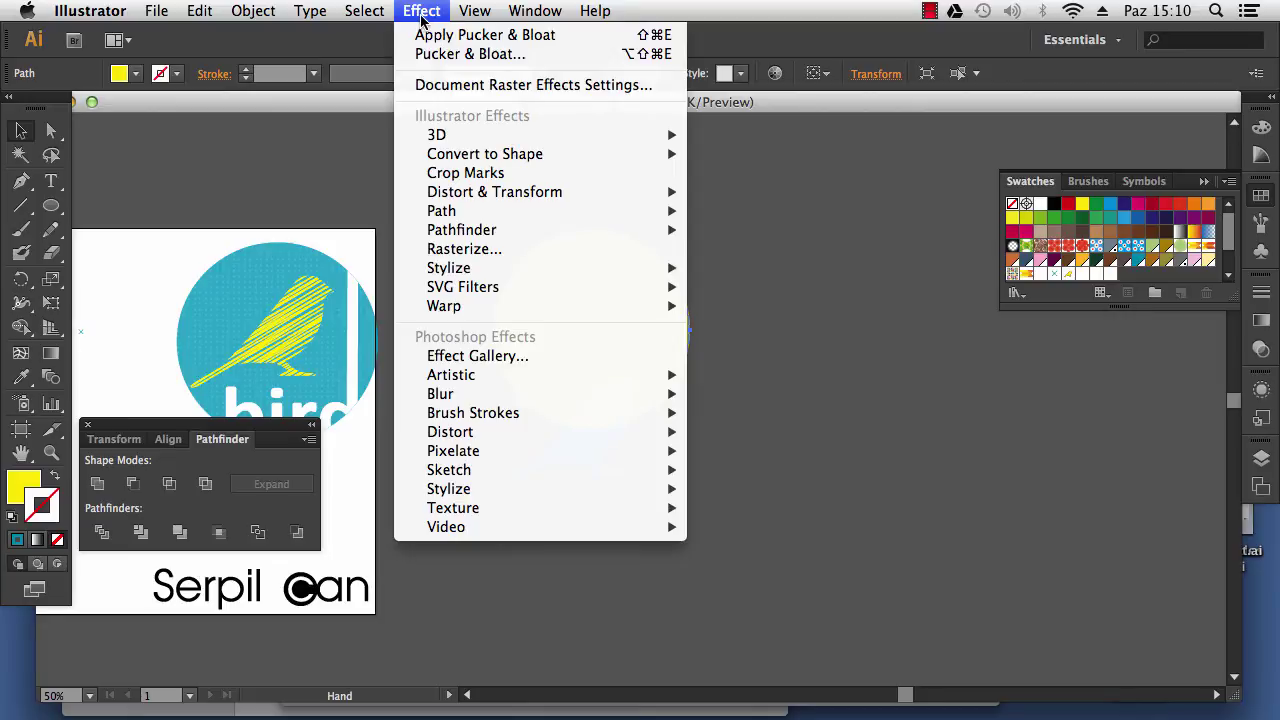
mouse_move(490, 277)
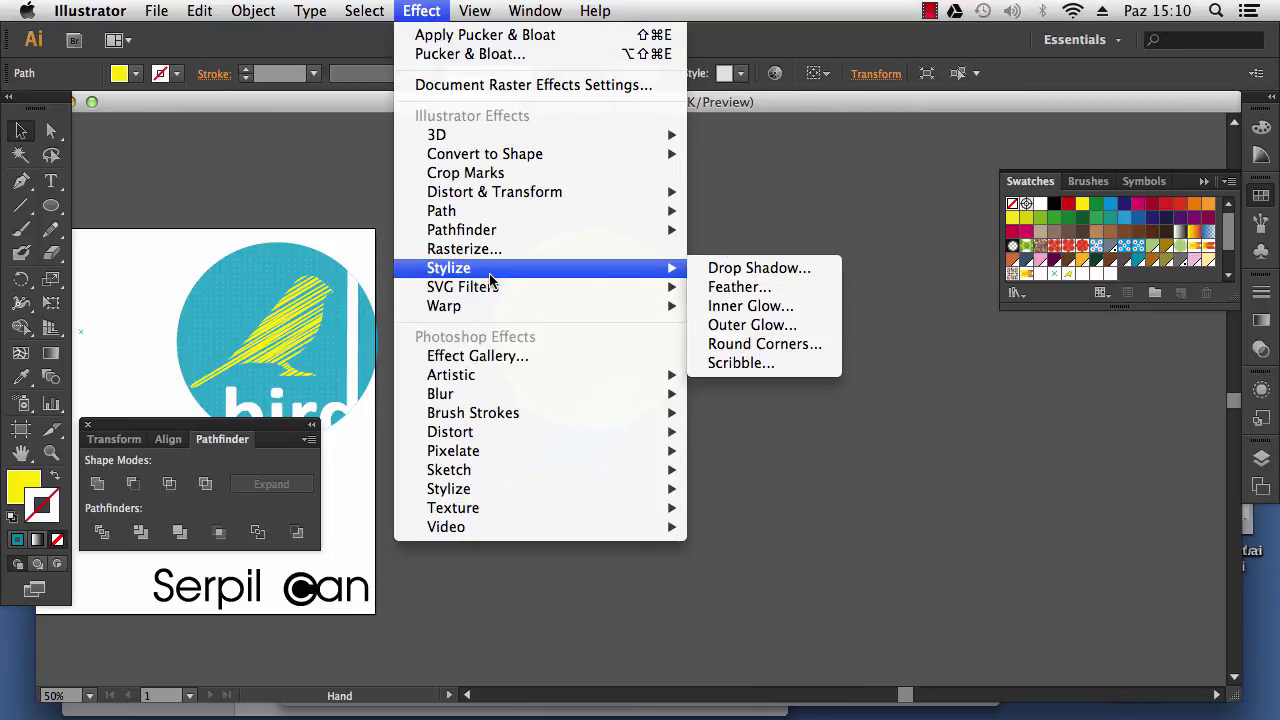
key(Escape)
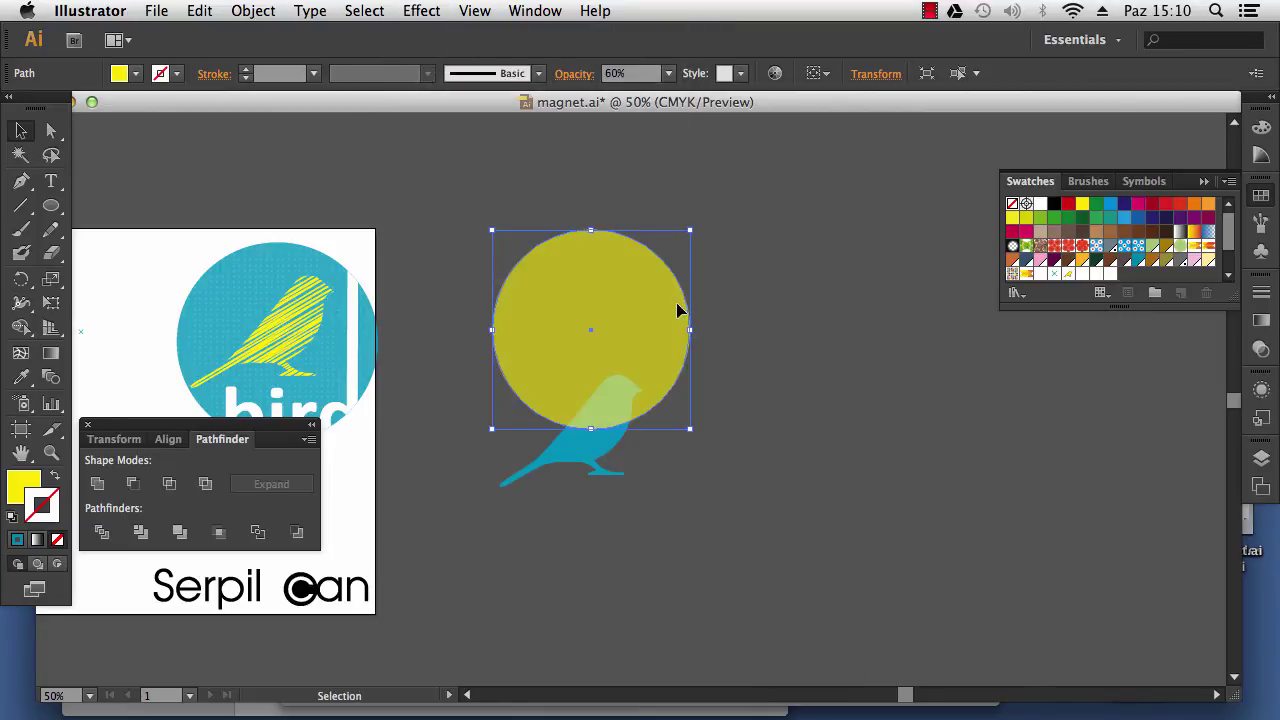
click(421, 11)
mouse_move(507, 287)
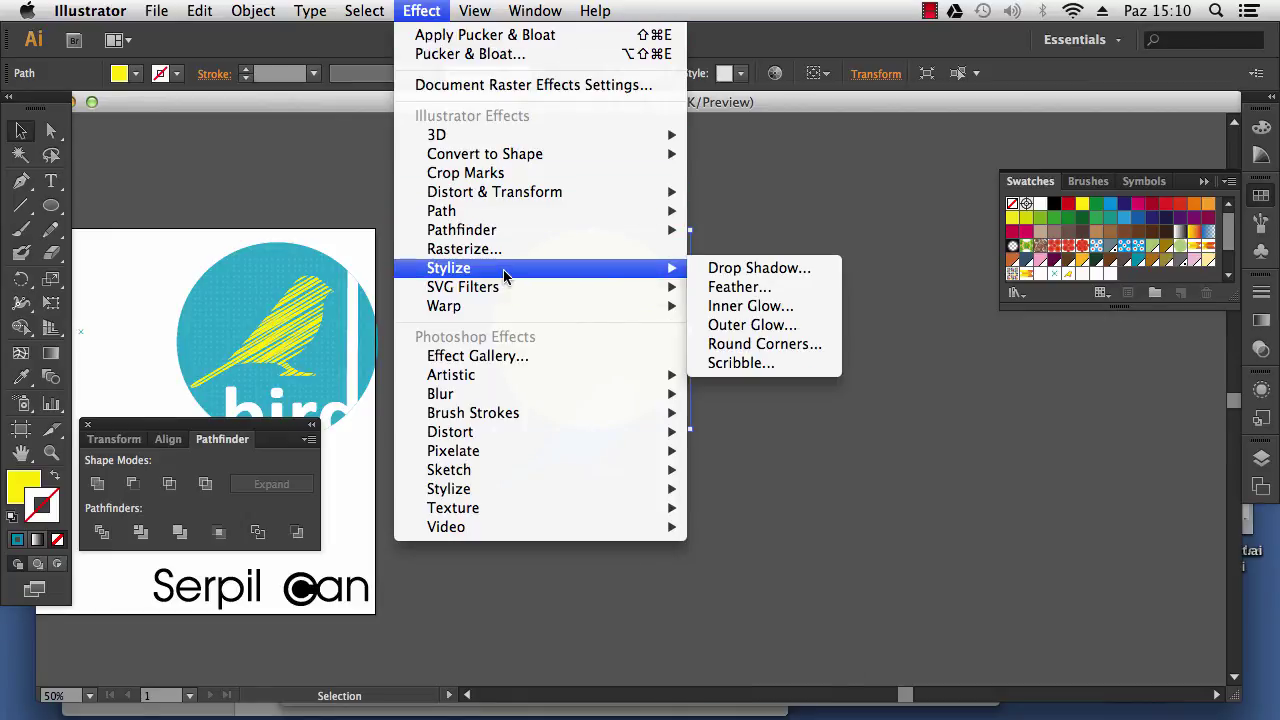
click(783, 365)
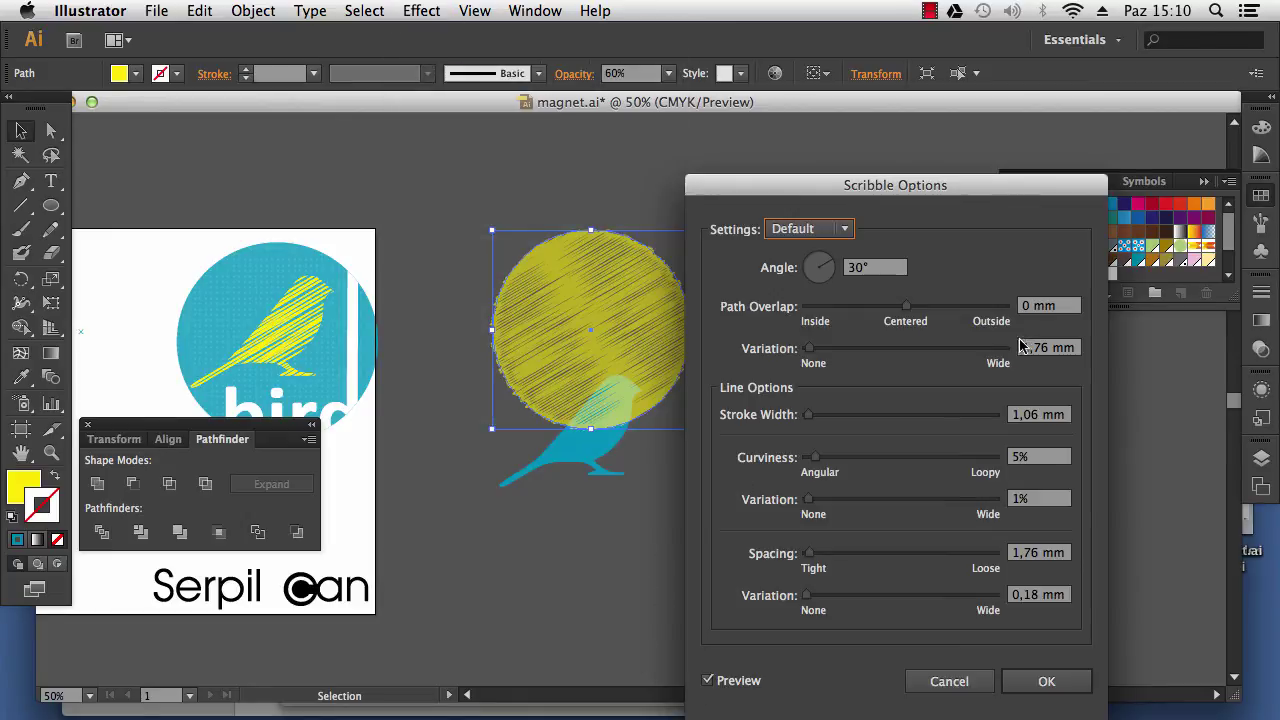
drag(808, 348, 820, 352)
drag(906, 306, 914, 306)
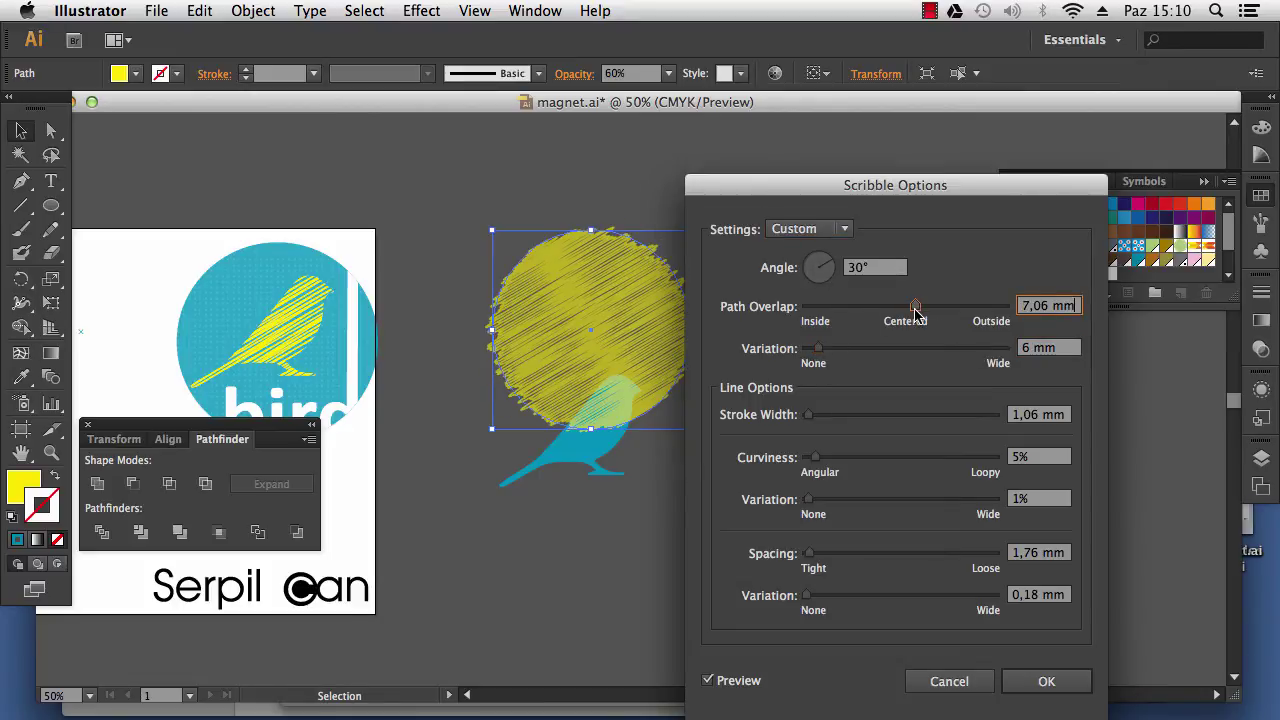
drag(808, 415, 811, 418)
drag(815, 420, 811, 421)
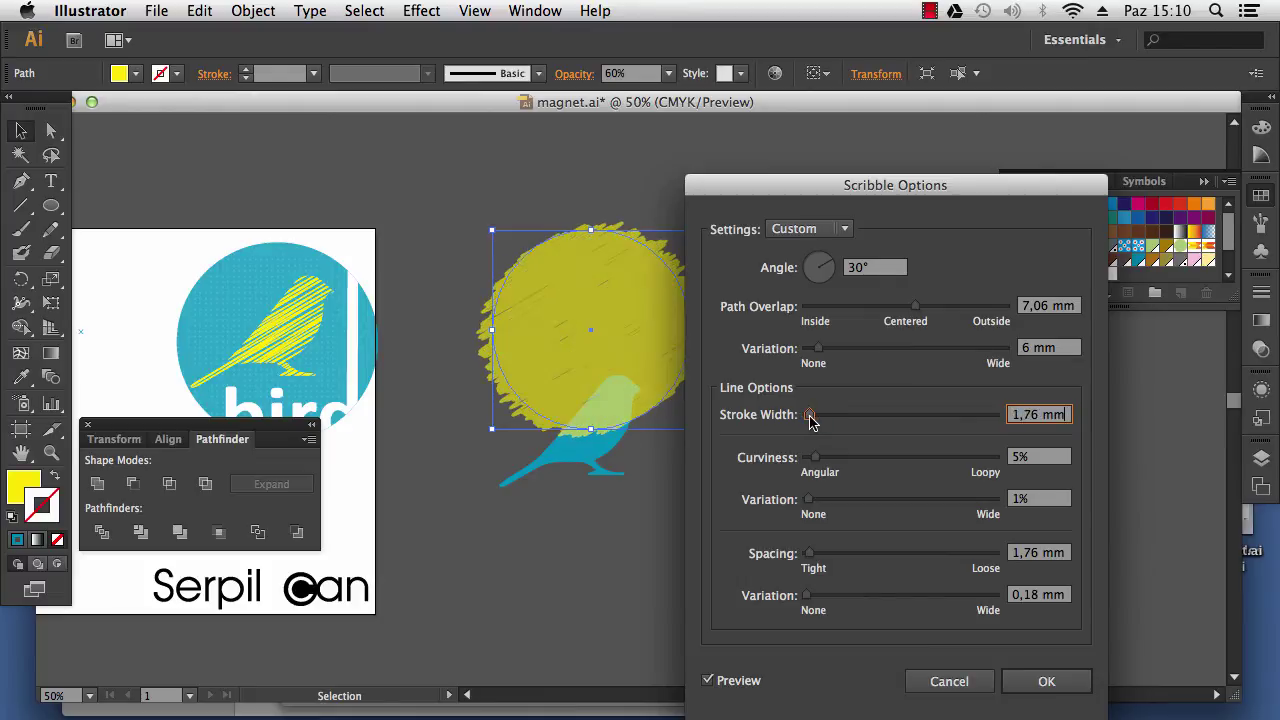
click(1046, 681)
Step: Move the scribbled yellow circle so it covers the whole blue bird silhouette, and send it to the back
mouse_move(623, 292)
mouse_down()
mouse_move(629, 379)
mouse_move(602, 374)
mouse_up()
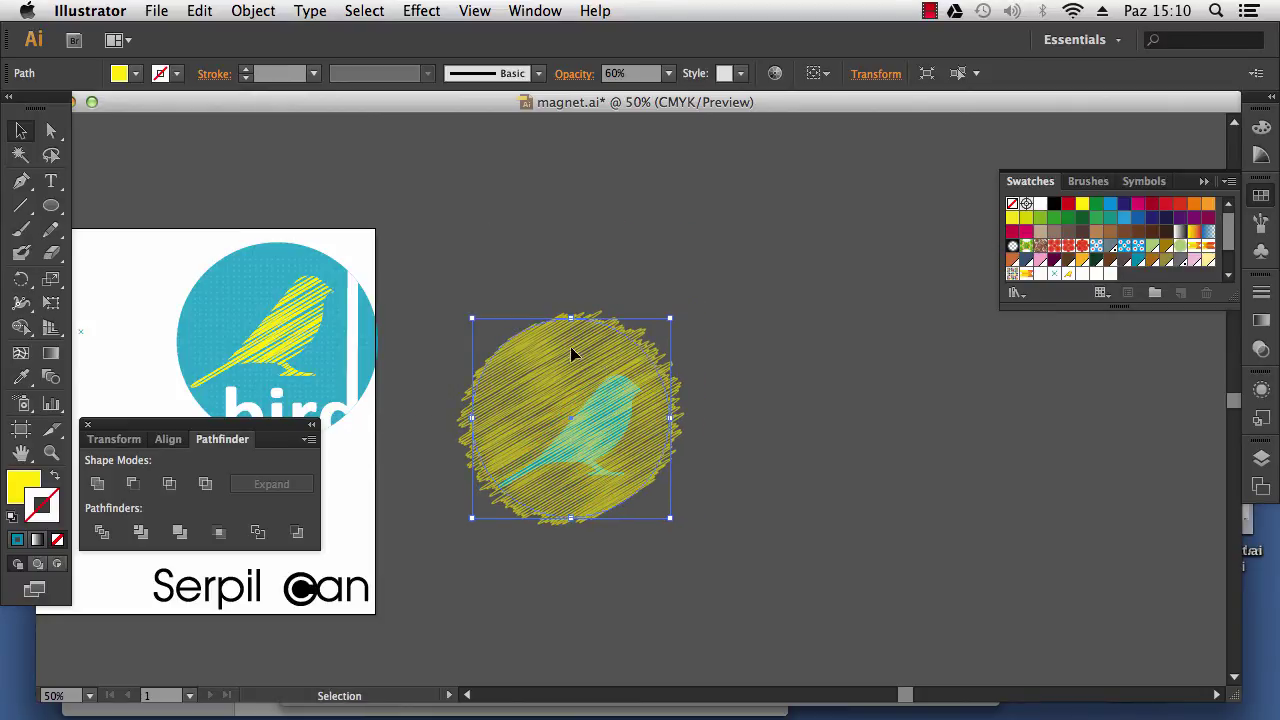
right_click(574, 347)
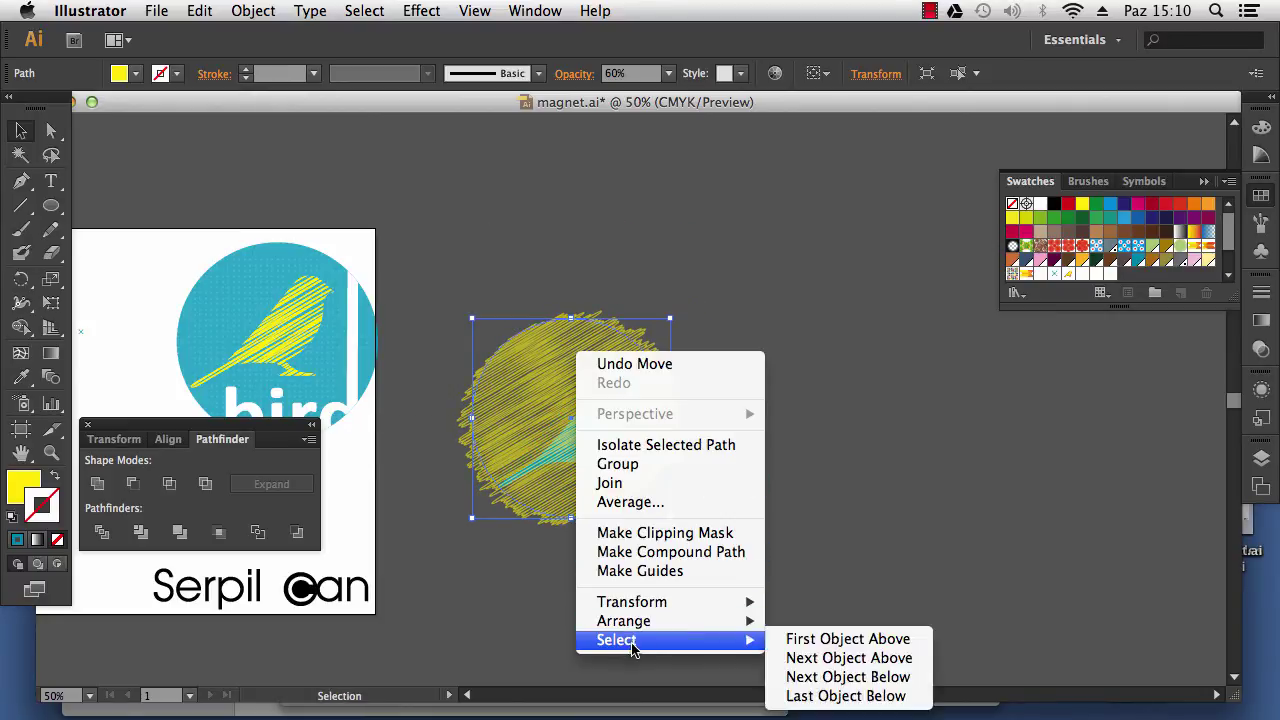
mouse_move(642, 624)
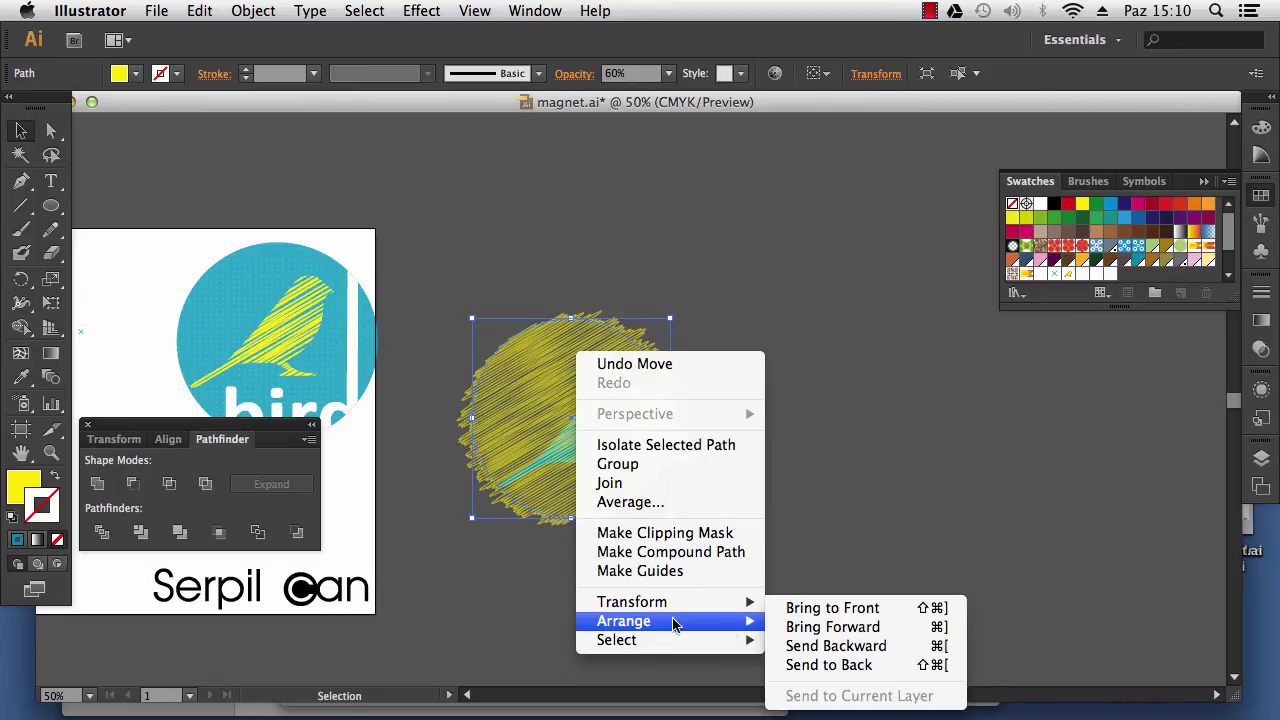
click(850, 660)
Step: Select the scribbled circle and the bird silhouette together and make a clipping mask in the bird's shape
drag(550, 270, 714, 548)
key(a)
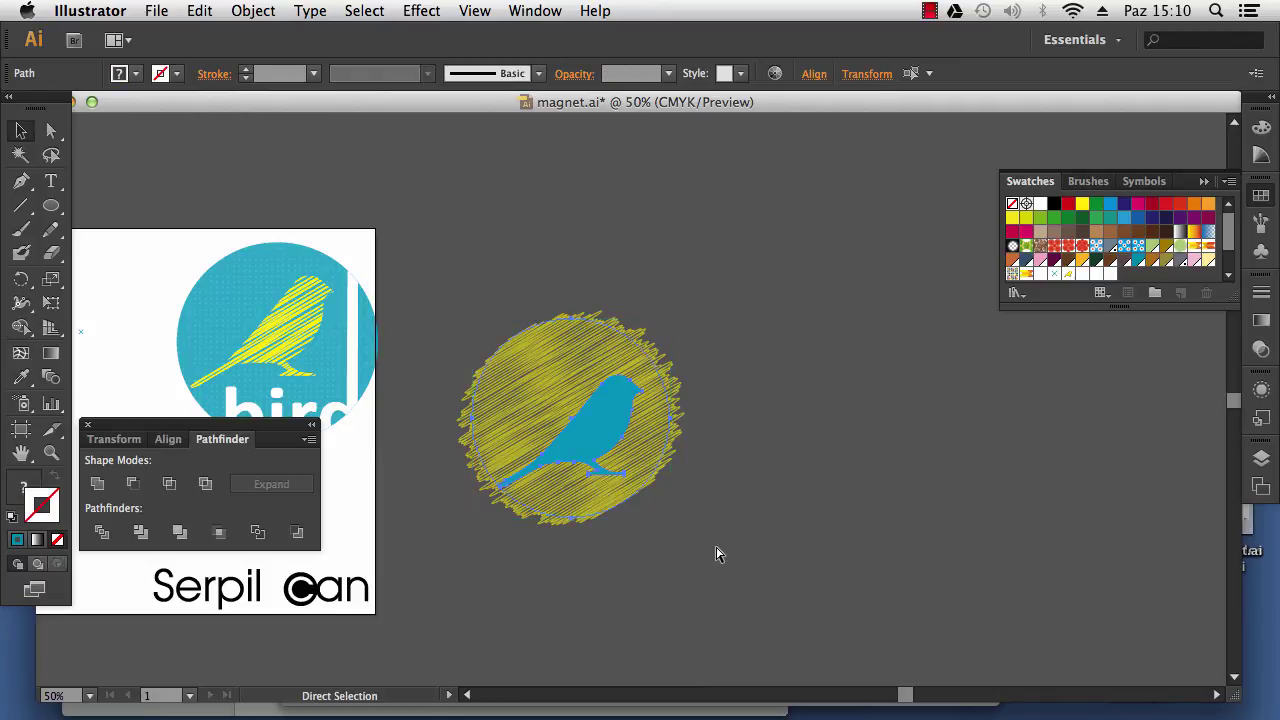
key(super+7)
key(v)
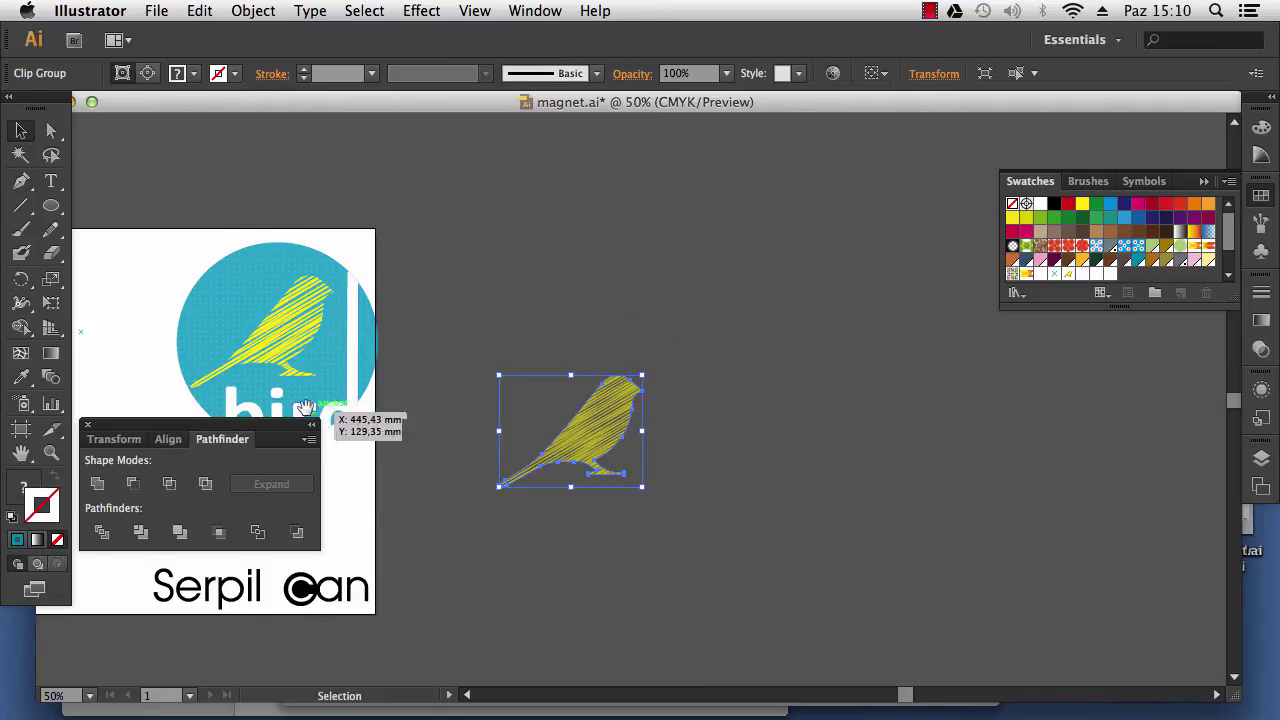
Step: Move the clipped scribble bird onto the teal circle of the magnet photo and bring it to the front
drag(349, 420, 643, 330)
click(884, 360)
drag(884, 360, 162, 360)
drag(162, 360, 447, 352)
right_click(447, 352)
mouse_move(552, 524)
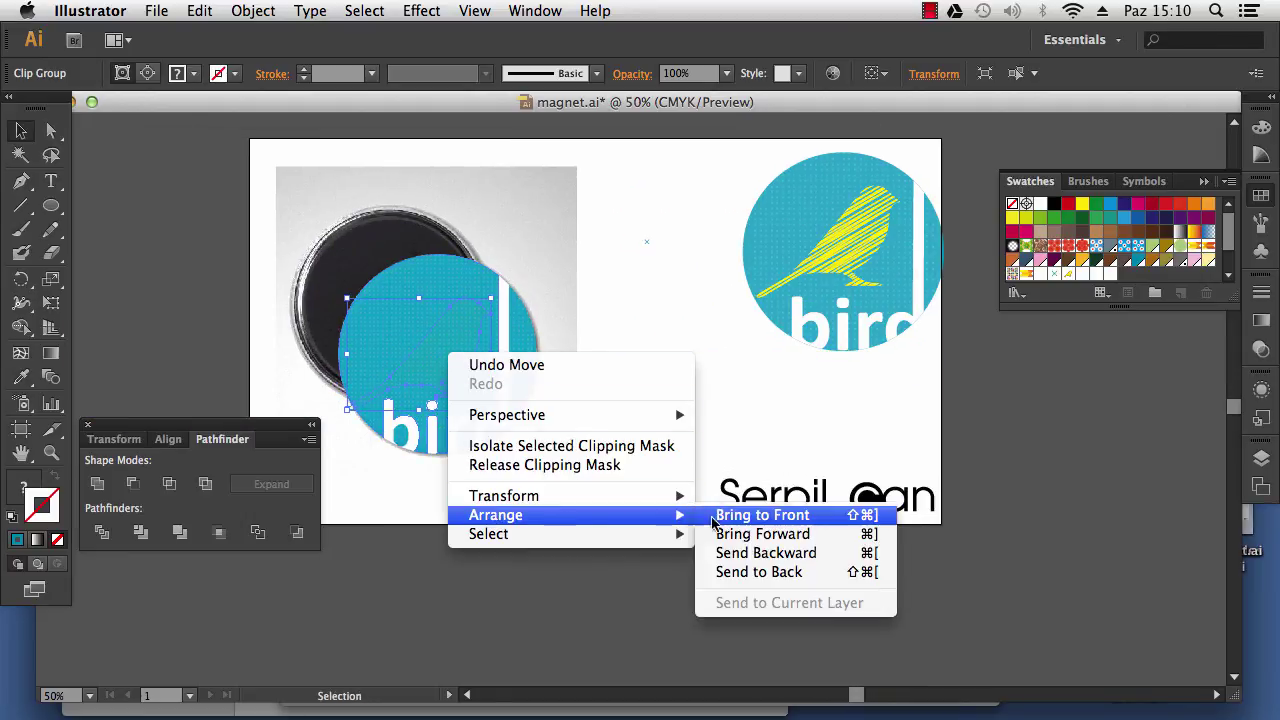
click(766, 524)
Step: Nudge the scribble bird slightly up and right so it sits above the word "bird" beside the white stripe
click(600, 363)
drag(414, 368, 424, 352)
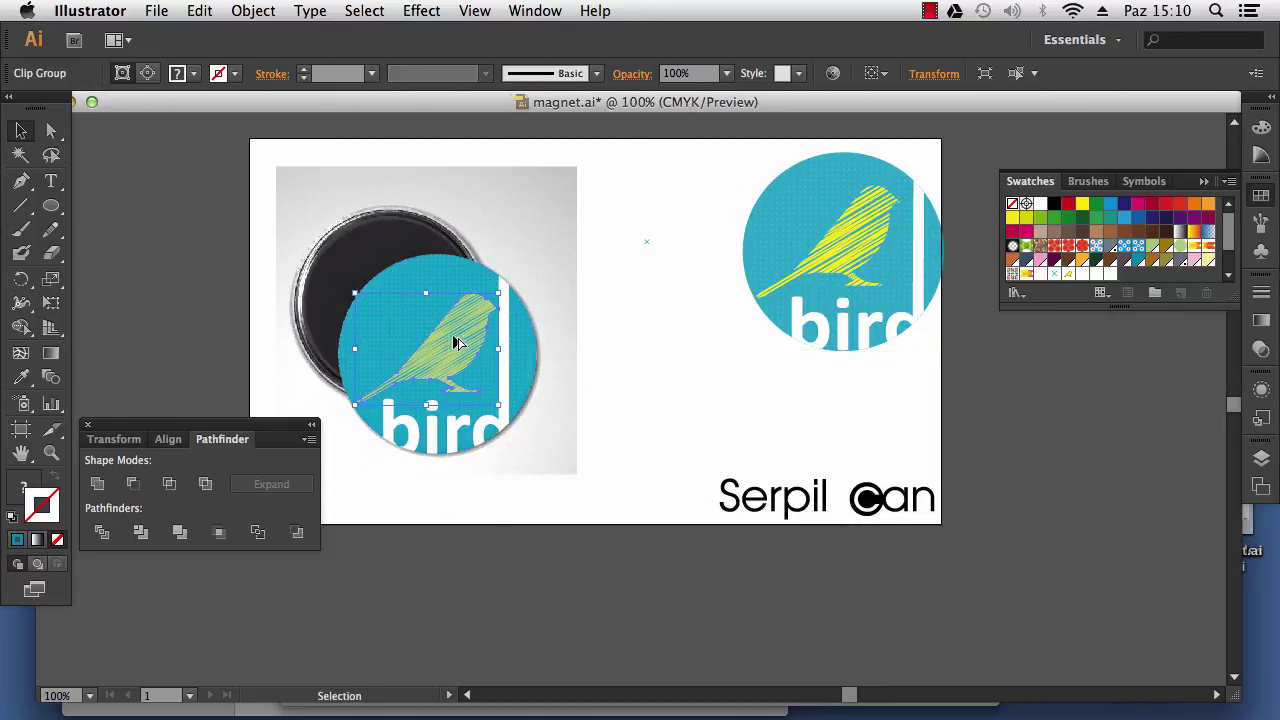
key(super+minus)
key(super+minus)
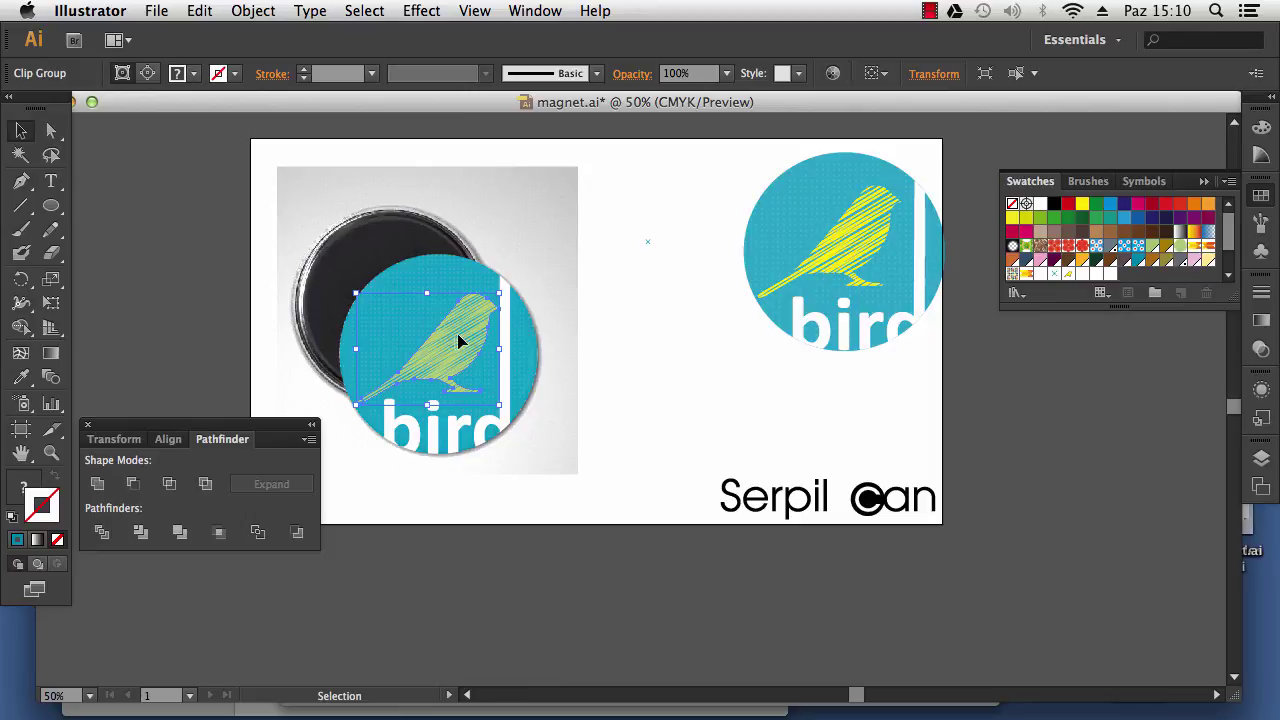
Step: Set the opacity of the scribbled circle inside the bird's clip group to 100% and leave isolation mode
double_click(452, 343)
click(455, 343)
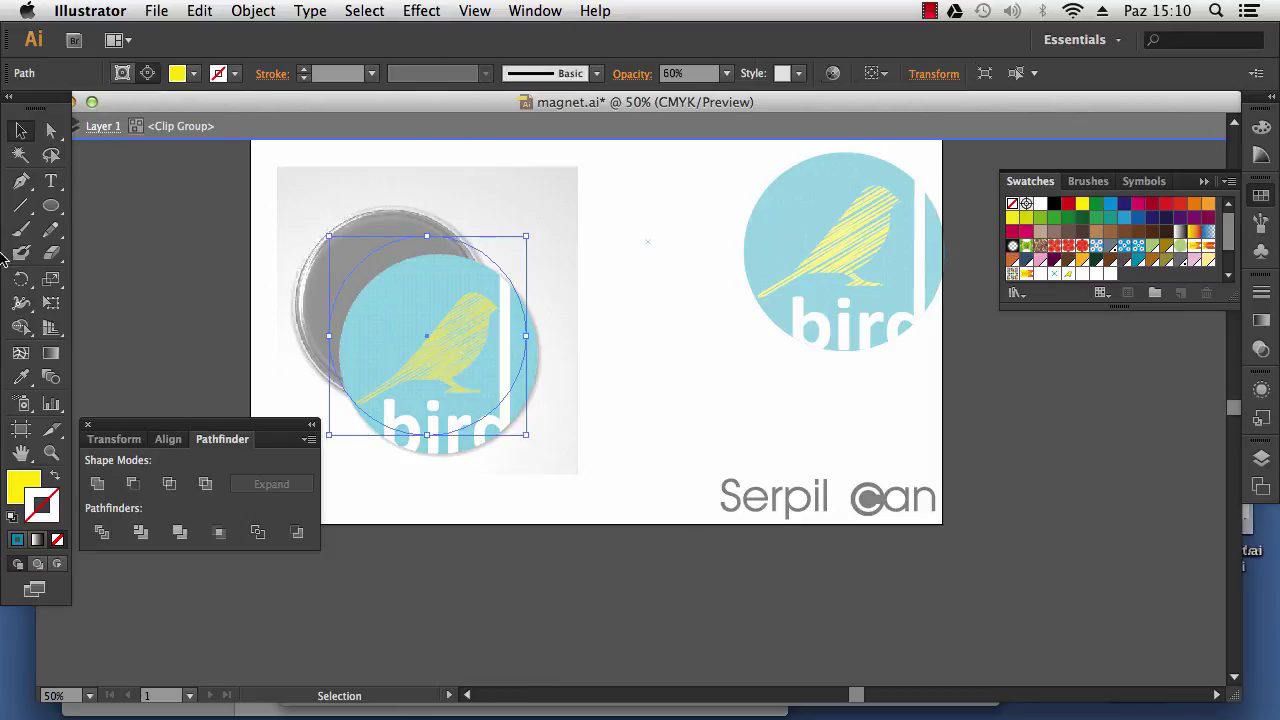
click(727, 74)
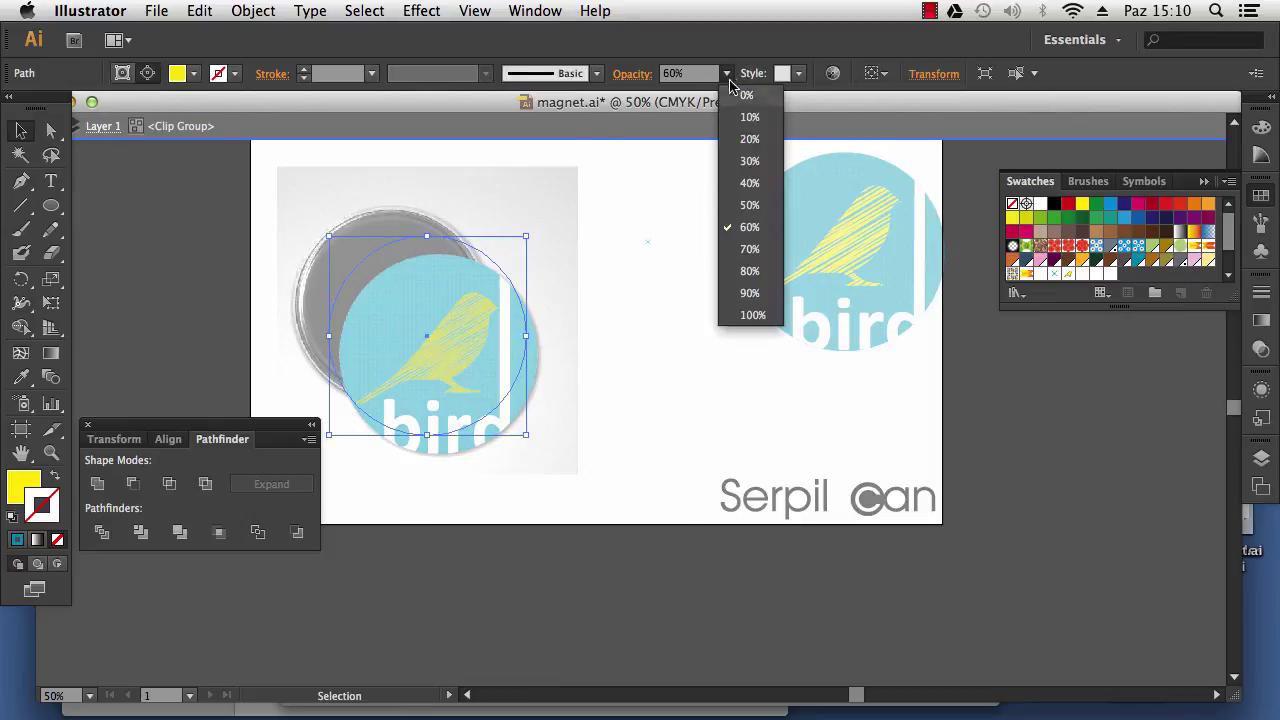
click(763, 314)
double_click(663, 297)
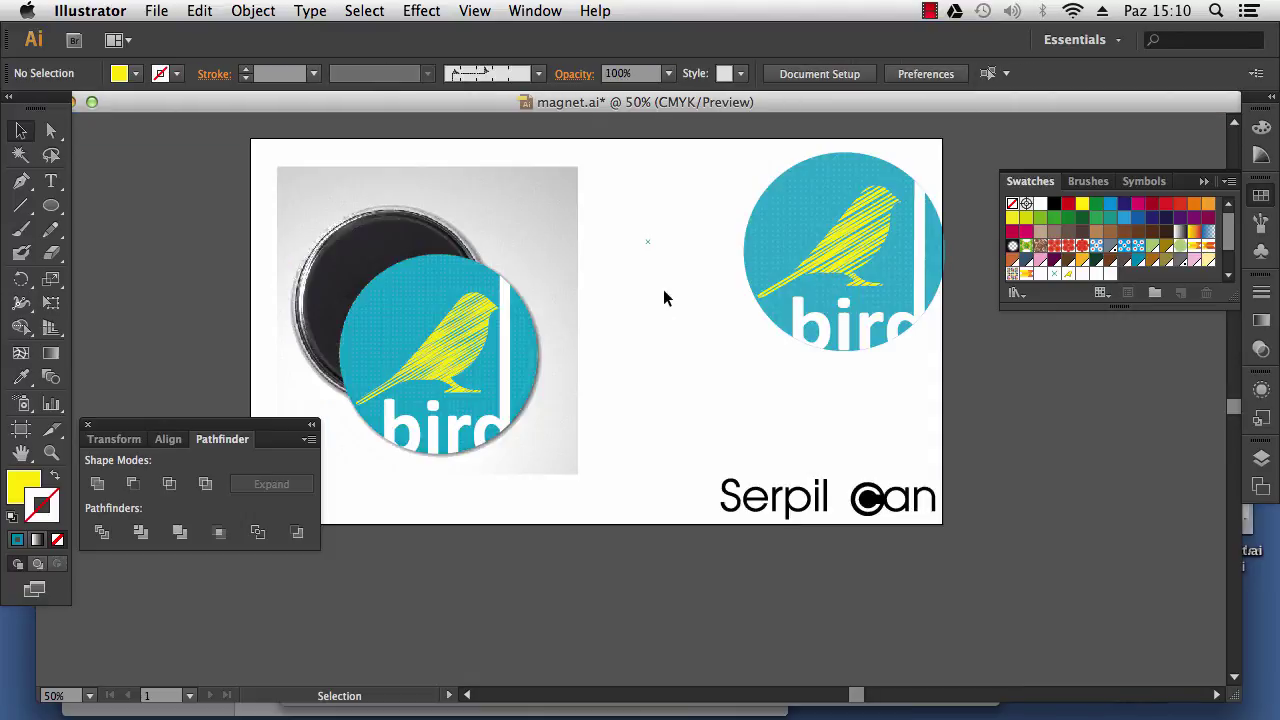
scroll(424, 380, up, 1)
scroll(697, 350, down, 2)
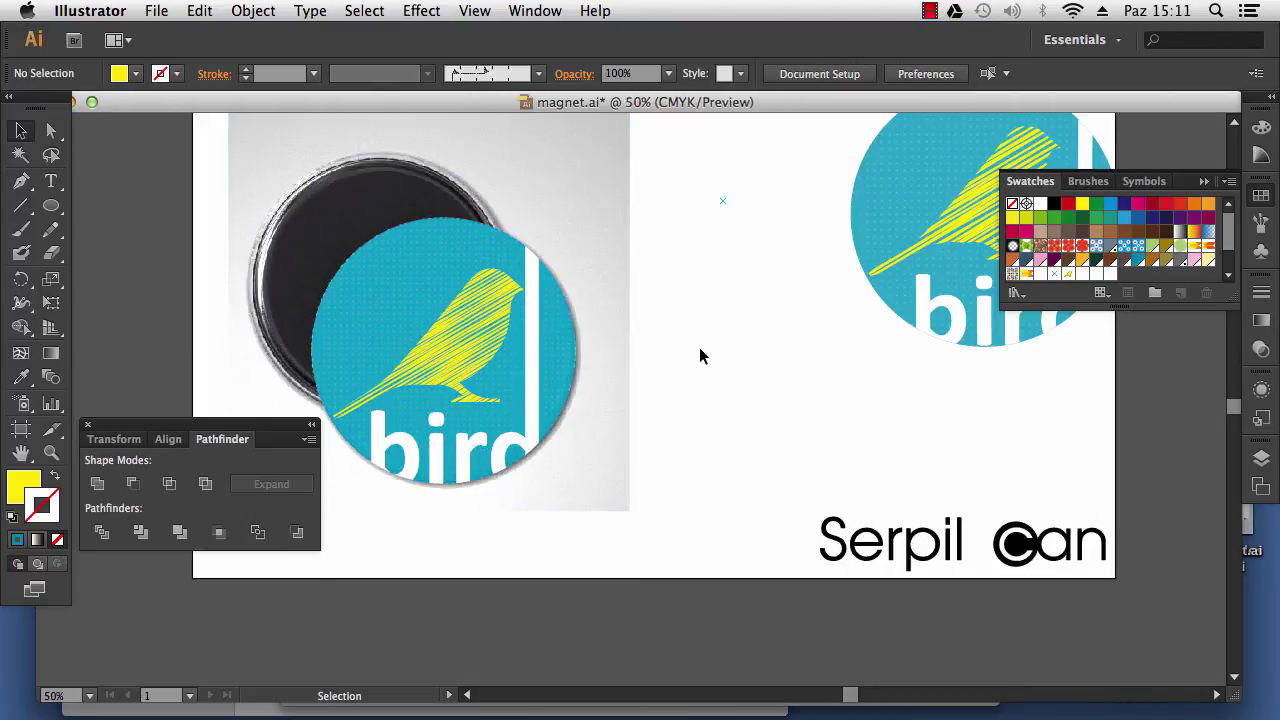
scroll(665, 356, up, 2)
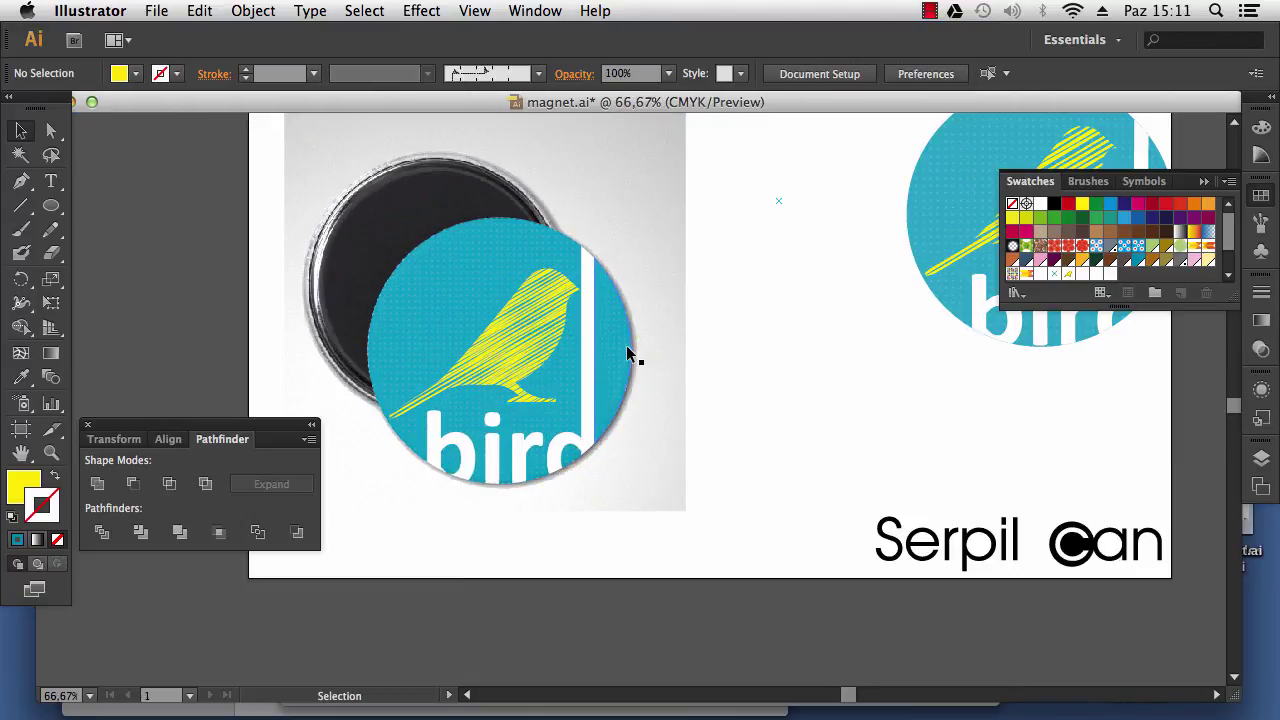
scroll(627, 350, down, 1)
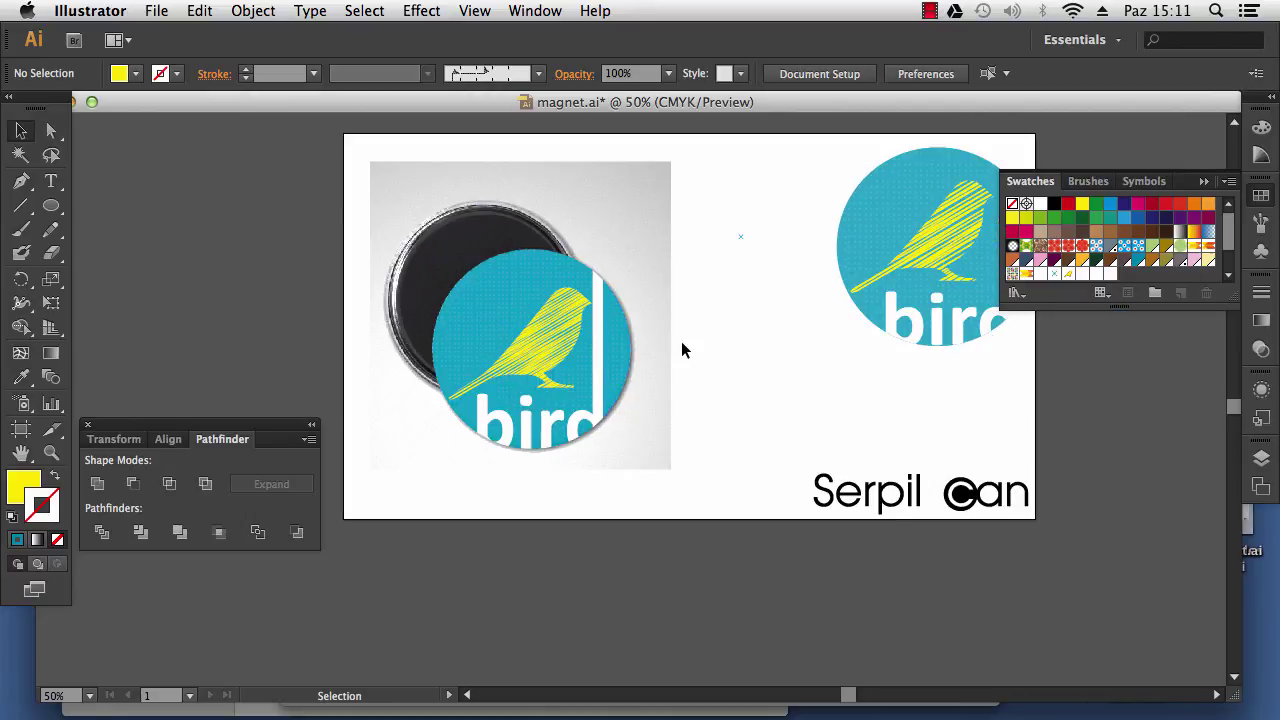